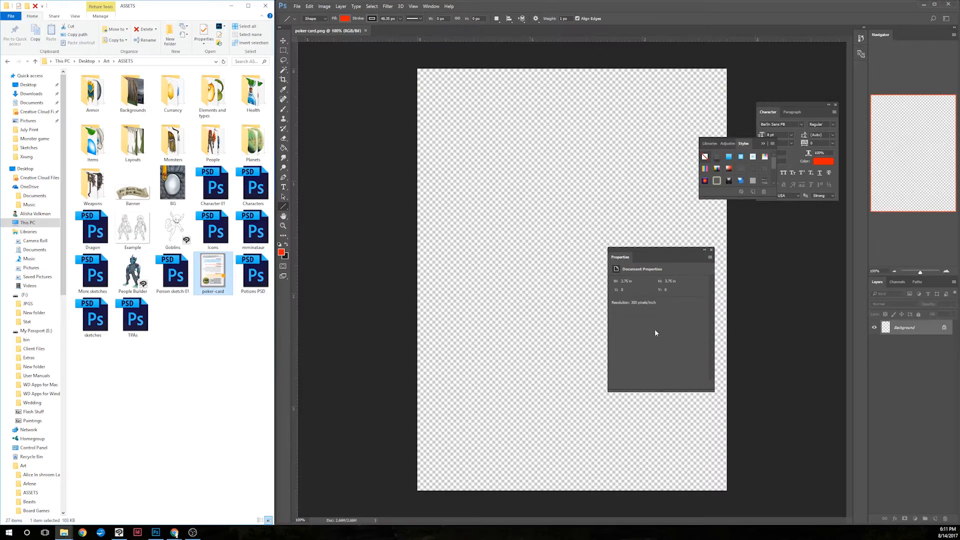
- Close the floating Properties panel and move the Styles panel to sit directly above the Character panel
{"action": "left_click_drag", "start_coordinate": [655, 253], "coordinate": [786, 238]}
{"action": "left_click", "coordinate": [837, 233]}
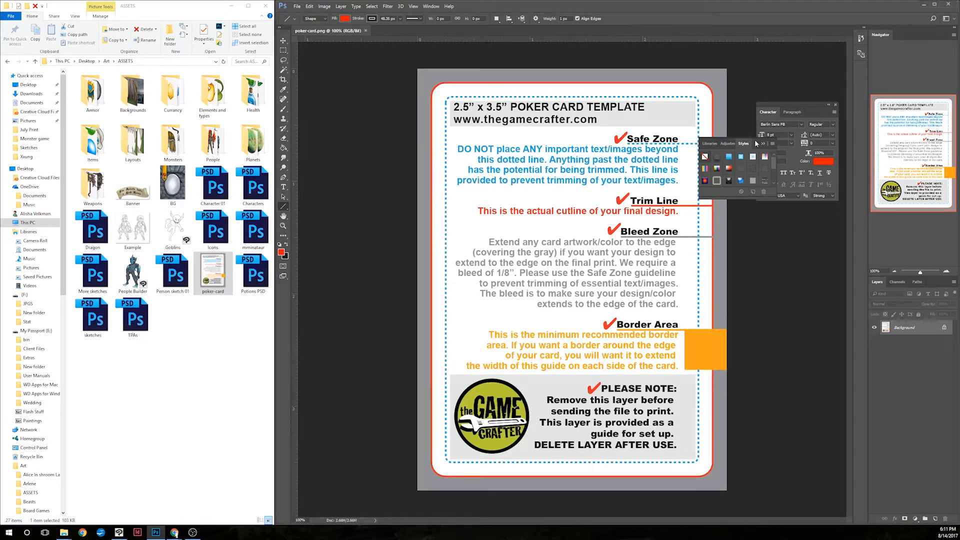
{"action": "left_click_drag", "start_coordinate": [756, 144], "coordinate": [813, 57]}
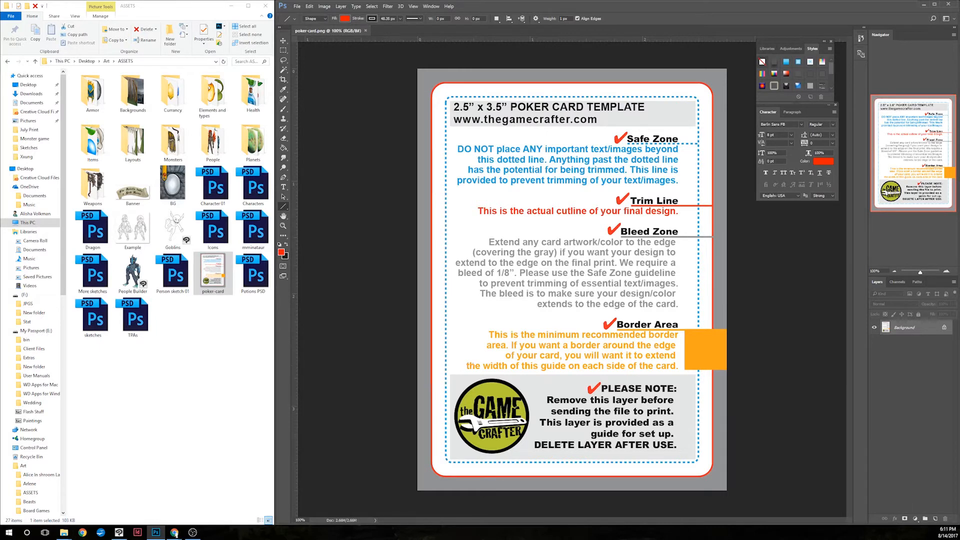
- Place the Large Red Potion and Small Blue Potion images from the Health folder into the poker-card document
{"action": "left_click", "coordinate": [192, 340]}
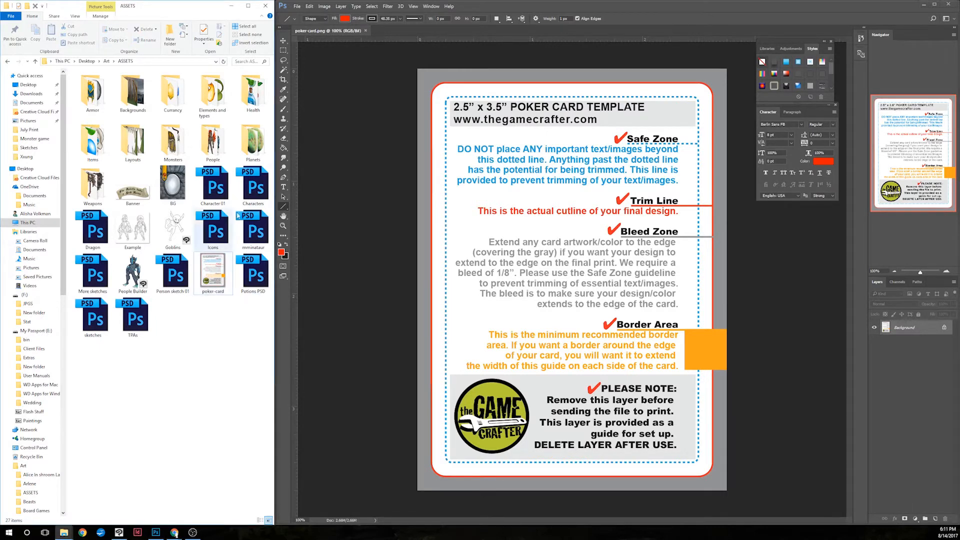
{"action": "double_click", "coordinate": [253, 92]}
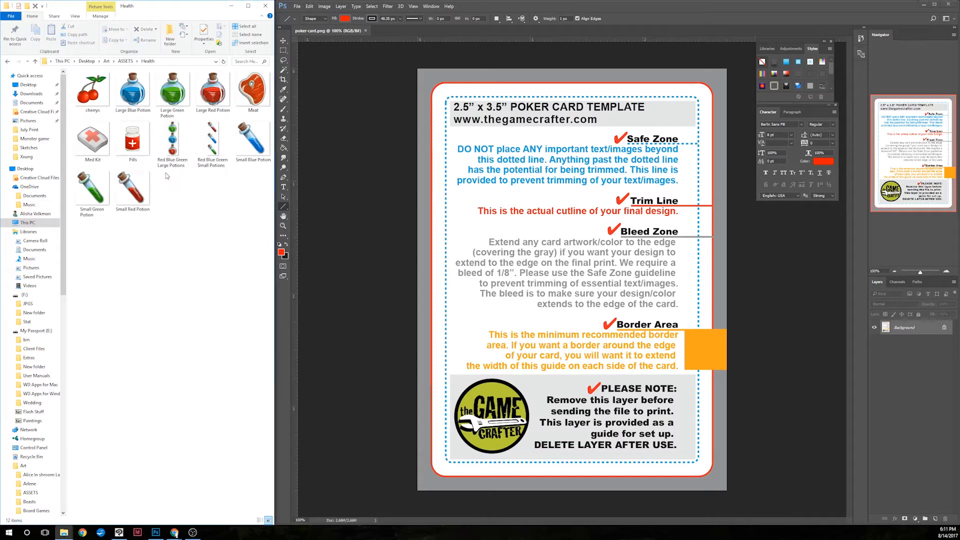
{"action": "left_click", "coordinate": [218, 95]}
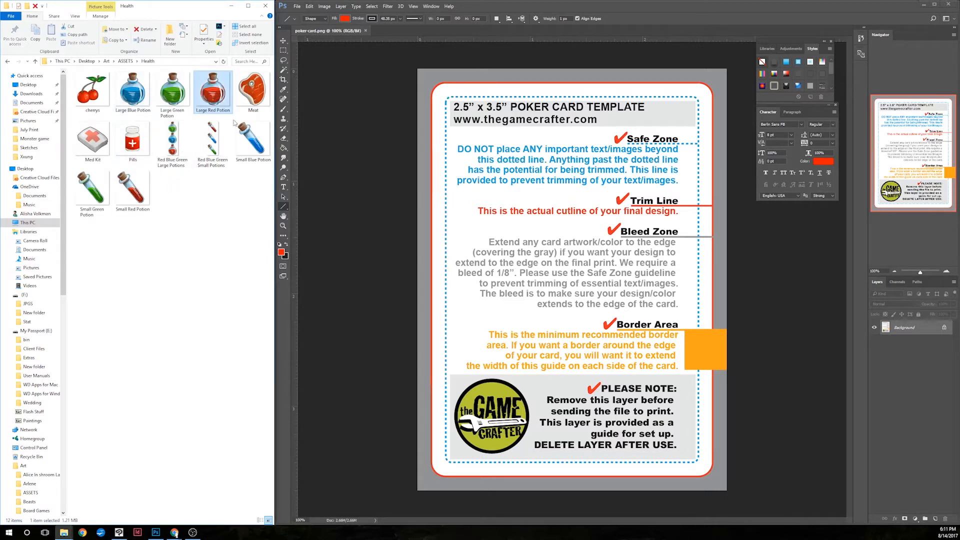
{"action": "left_click", "coordinate": [253, 136], "text": "ctrl"}
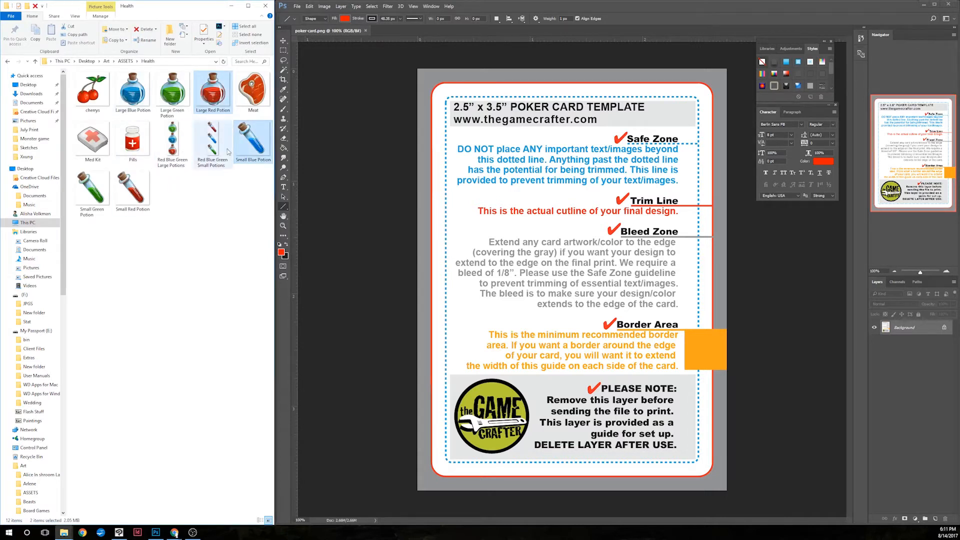
{"action": "left_click_drag", "start_coordinate": [250, 145], "coordinate": [316, 161]}
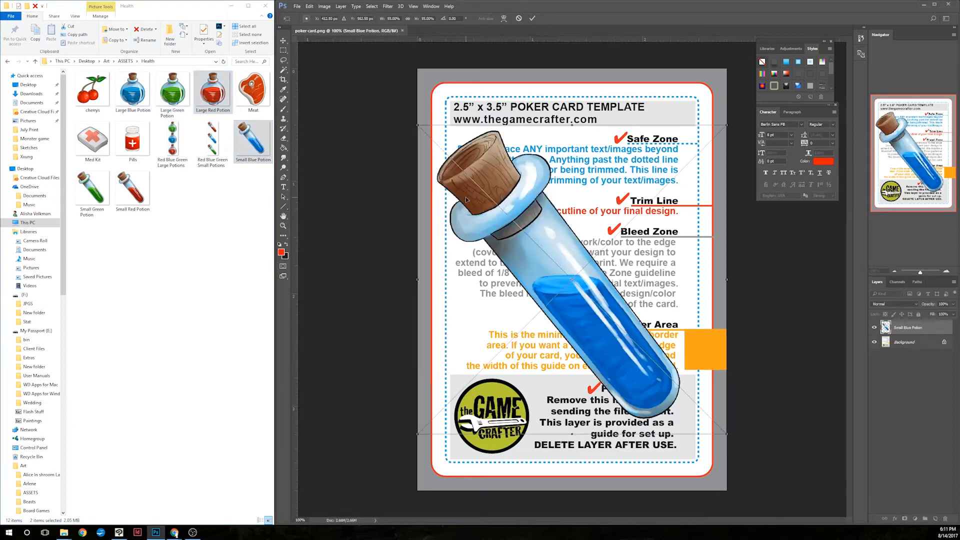
{"action": "key", "text": "Return"}
{"action": "key", "text": "Return"}
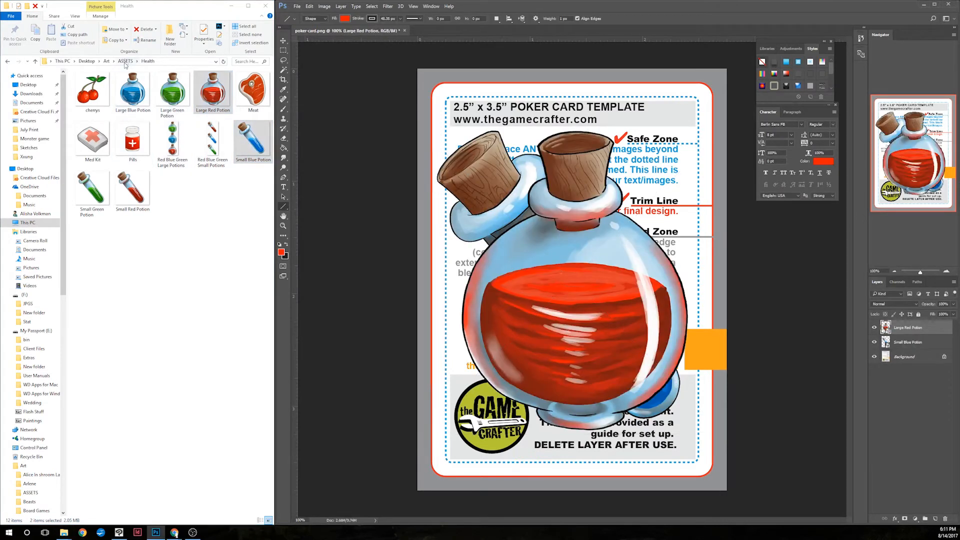
- Place the Bomb and Scroll images from the ASSETS Items folder into the poker-card document
{"action": "left_click", "coordinate": [125, 62]}
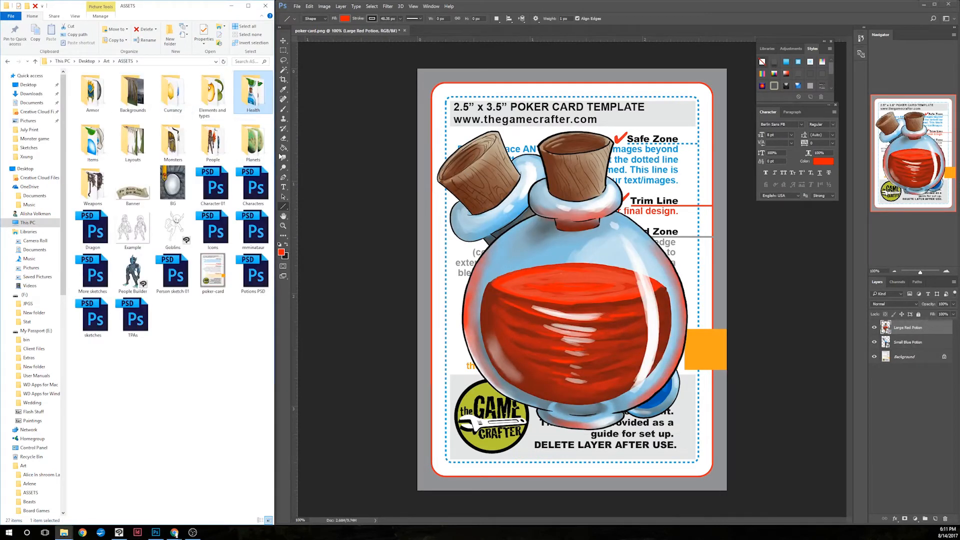
{"action": "double_click", "coordinate": [93, 142]}
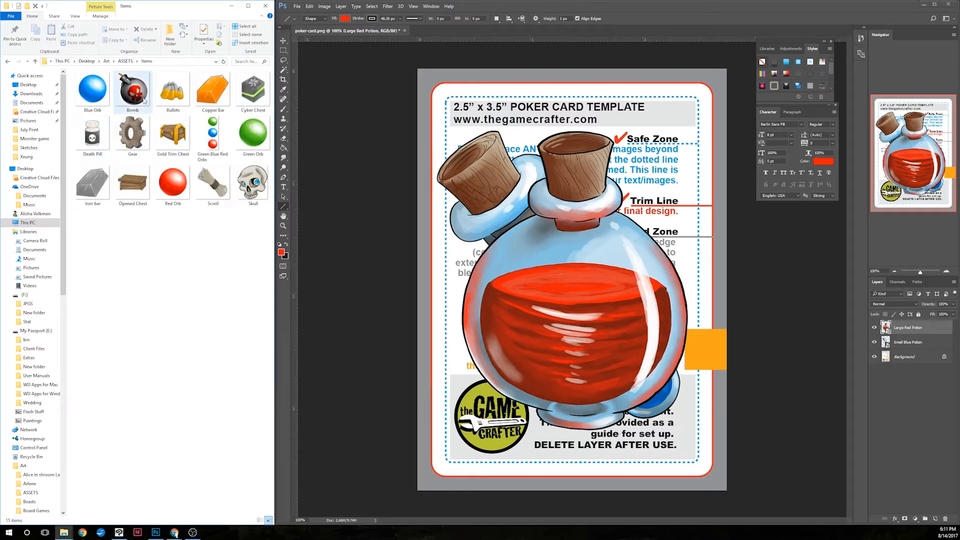
{"action": "left_click", "coordinate": [141, 96]}
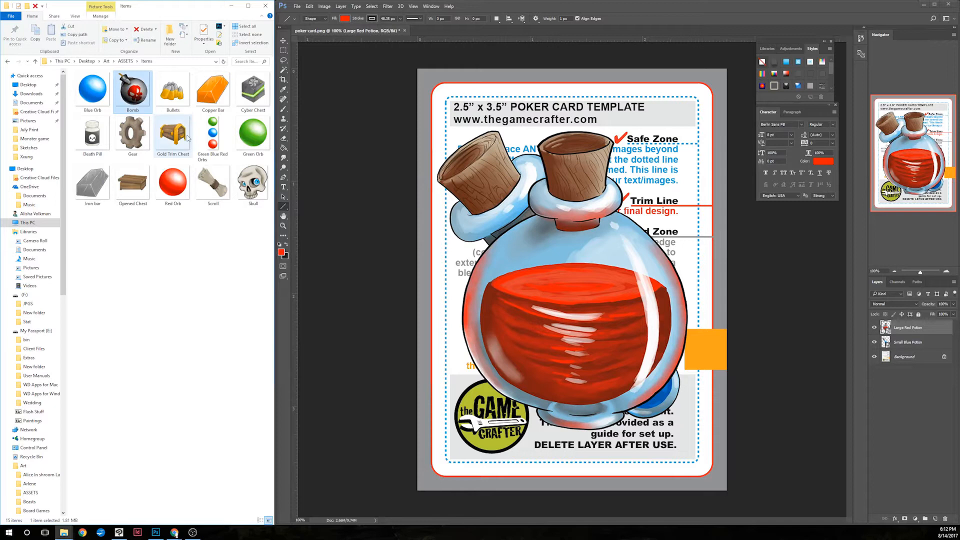
{"action": "left_click", "coordinate": [219, 187], "text": "ctrl"}
{"action": "left_click_drag", "start_coordinate": [219, 188], "coordinate": [562, 236]}
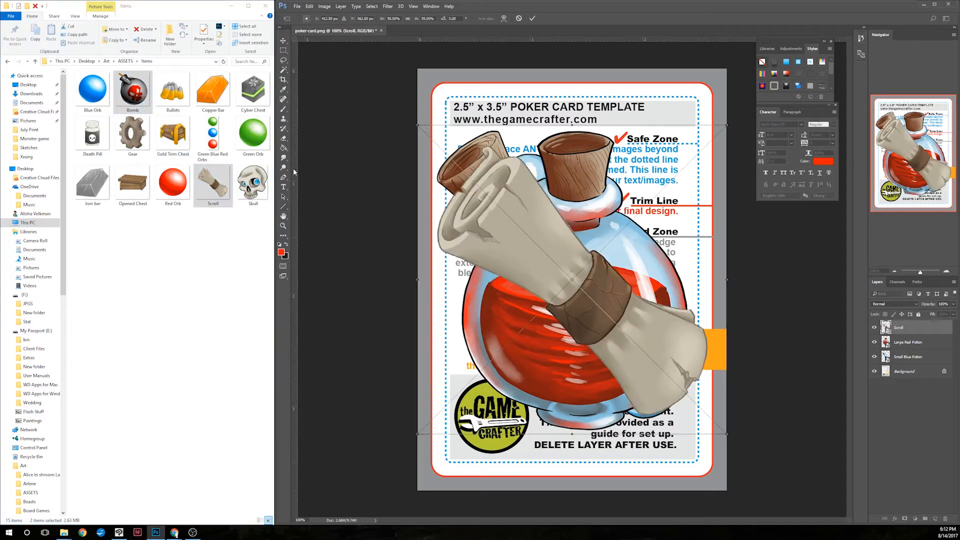
{"action": "key", "text": "Return"}
{"action": "key", "text": "Return"}
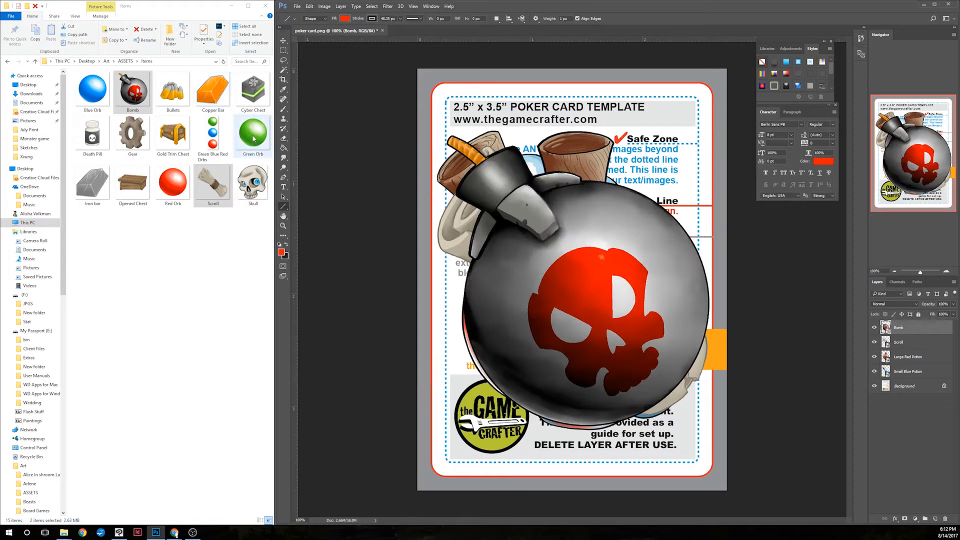
{"action": "left_click", "coordinate": [93, 91]}
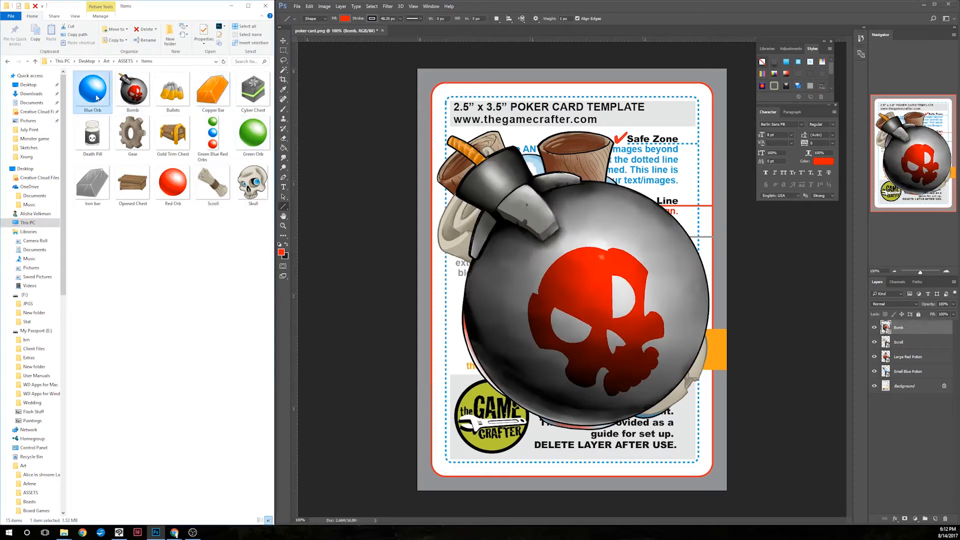
{"action": "key", "text": "Return"}
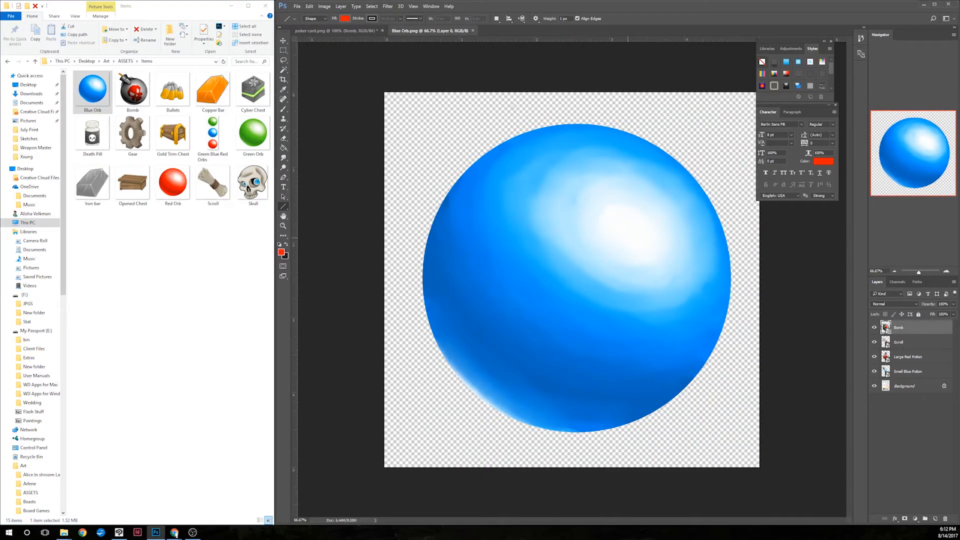
{"action": "left_click", "coordinate": [473, 30]}
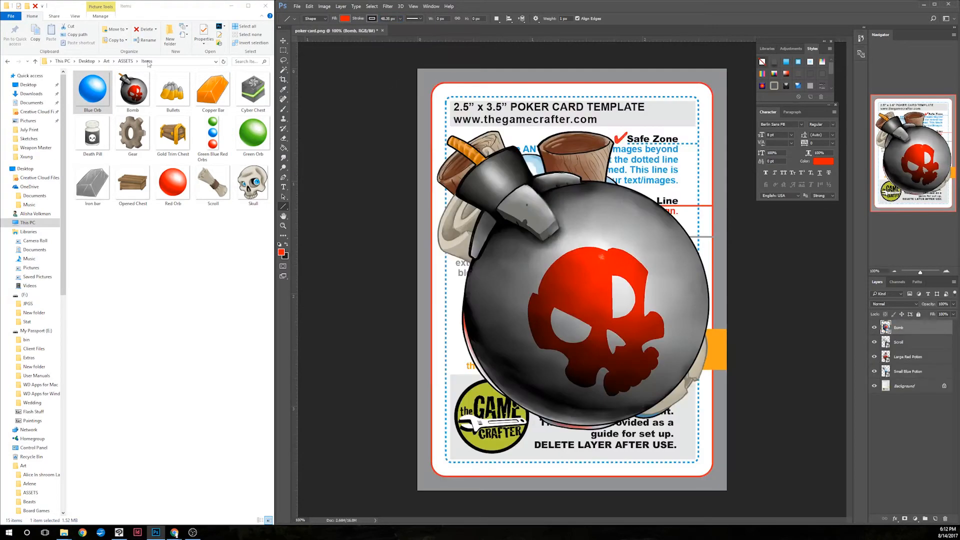
- Place the Blue Orb image from the Items folder into the poker-card document
{"action": "left_click_drag", "start_coordinate": [85, 89], "coordinate": [462, 183]}
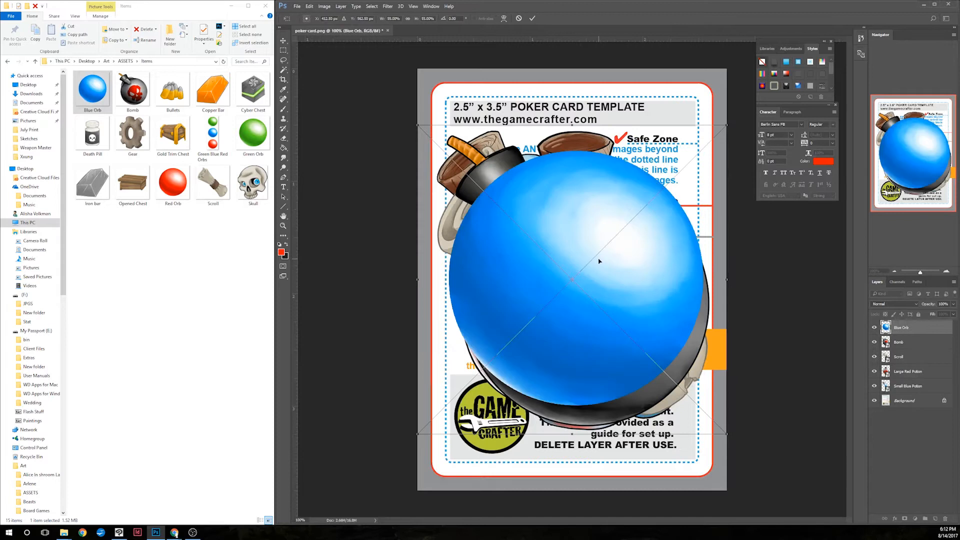
{"action": "key", "text": "Return"}
{"action": "left_click", "coordinate": [198, 264]}
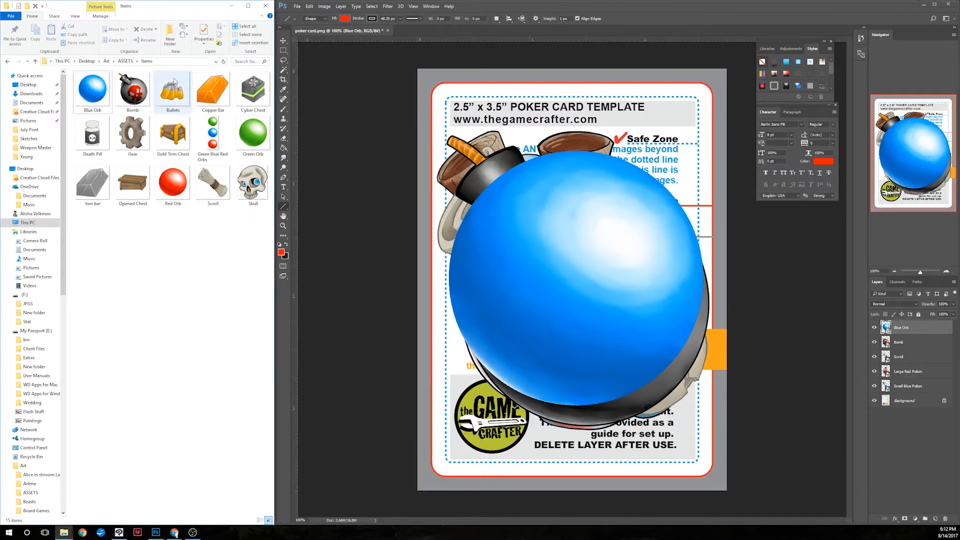
- Place the BG image from the ASSETS folder into the card and move its layer below the Small Blue Potion layer
{"action": "left_click", "coordinate": [125, 61]}
{"action": "left_click_drag", "start_coordinate": [173, 185], "coordinate": [483, 290]}
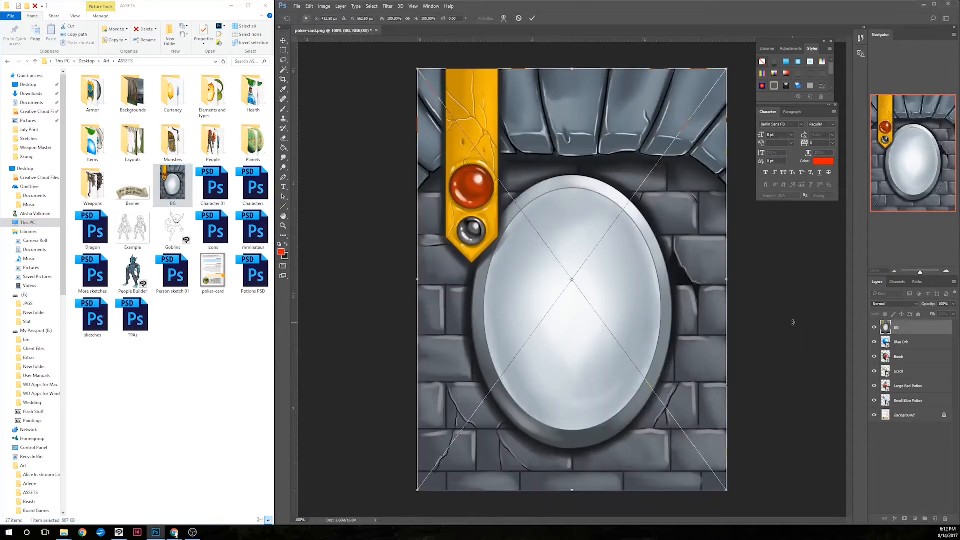
{"action": "key", "text": "Return"}
{"action": "left_click_drag", "start_coordinate": [927, 330], "coordinate": [937, 388]}
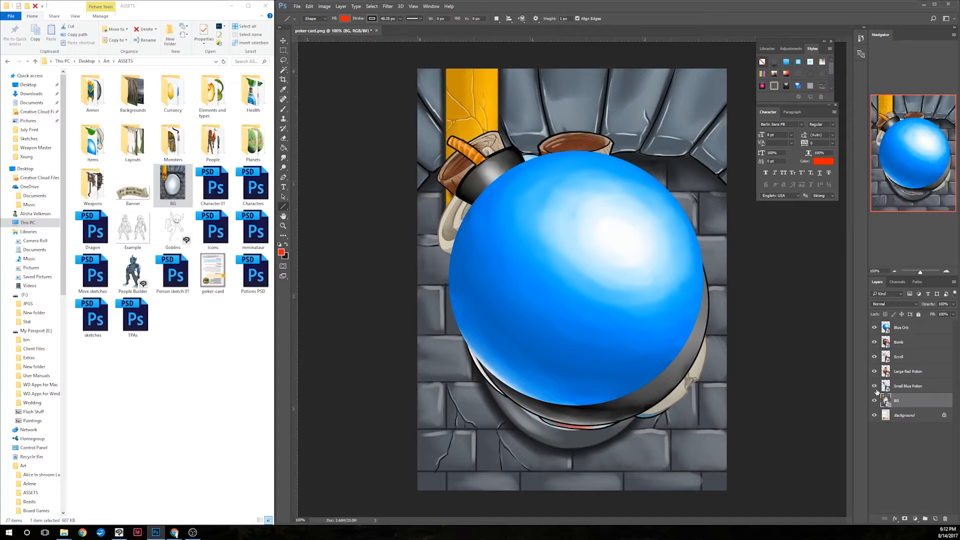
- Hide the Blue Orb, Bomb, Scroll, Large Red Potion and Small Blue Potion layers, leaving the BG artwork shown
{"action": "left_click", "coordinate": [873, 327]}
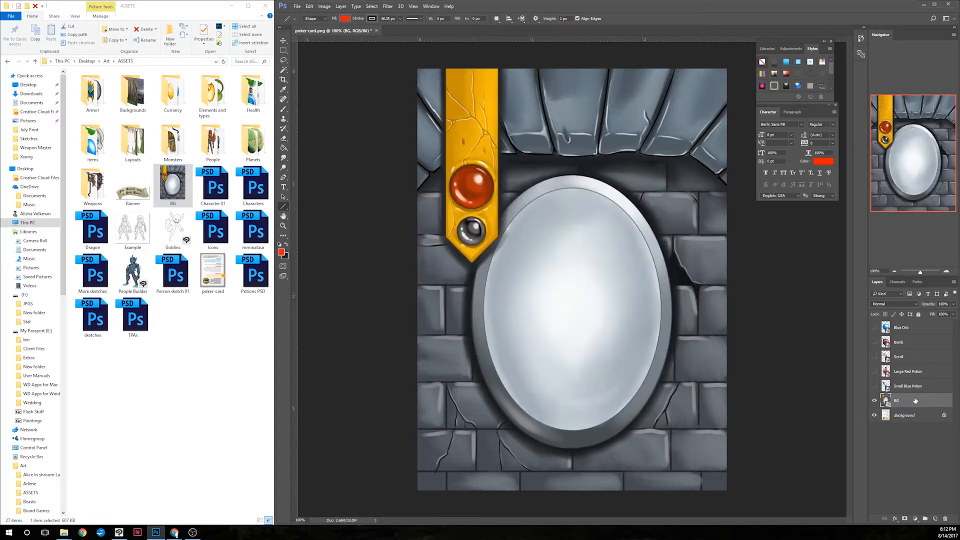
{"action": "left_click", "coordinate": [874, 401]}
{"action": "left_click", "coordinate": [874, 401]}
- Convert the locked template Background into a regular layer and move it to the top of the layer stack
{"action": "right_click", "coordinate": [900, 415]}
{"action": "left_click", "coordinate": [896, 321]}
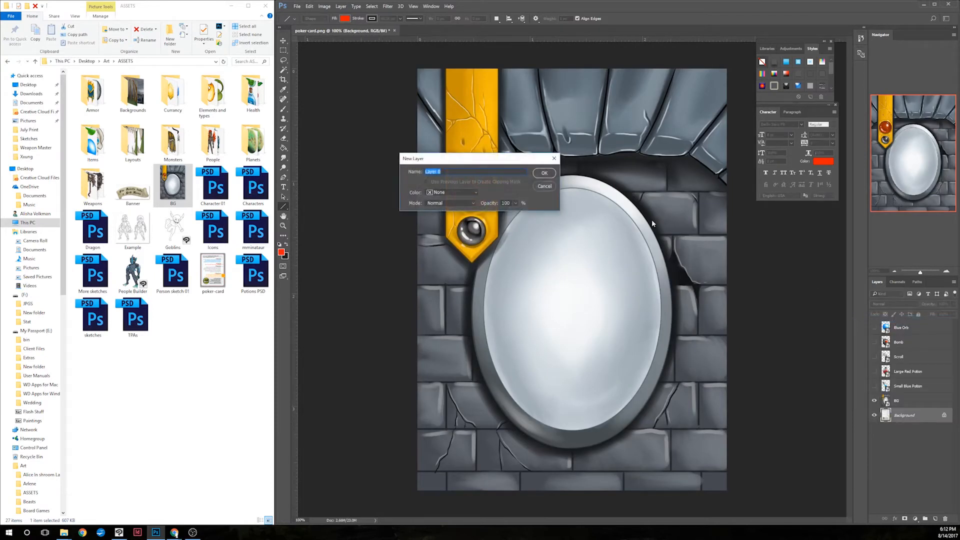
{"action": "left_click", "coordinate": [542, 172]}
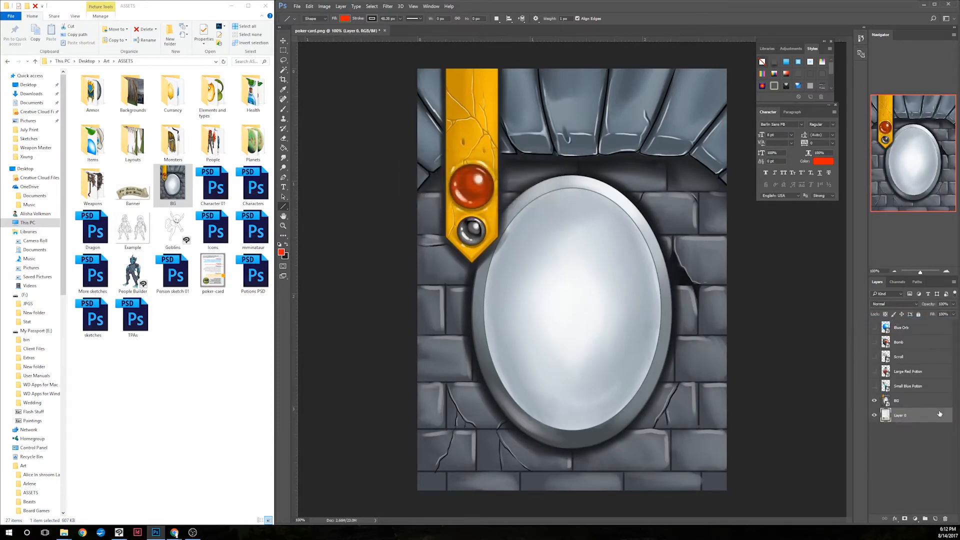
{"action": "left_click_drag", "start_coordinate": [939, 413], "coordinate": [922, 322]}
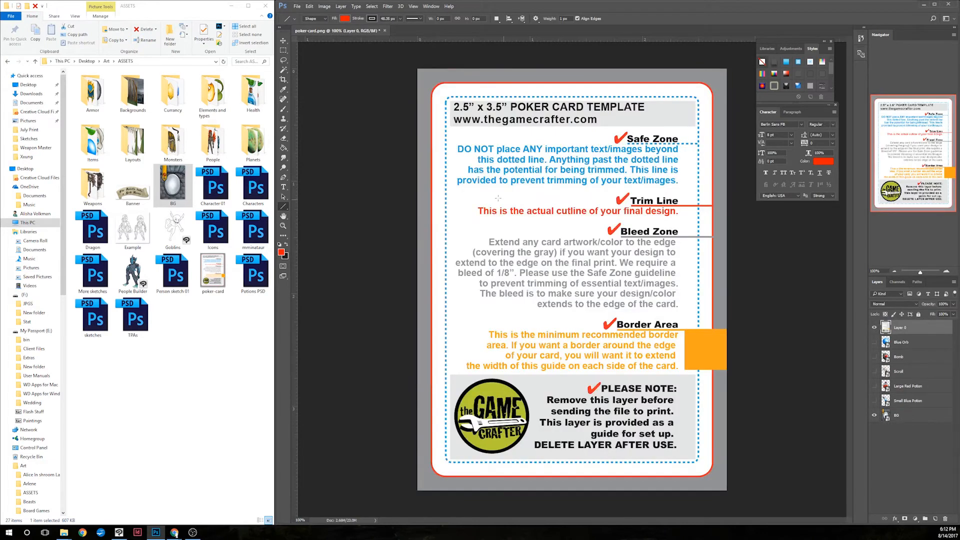
- Delete the template's white area and text, keeping the trim line, dashed safe zone and orange square, and lower the layer's opacity
{"action": "left_click", "coordinate": [283, 70]}
{"action": "left_click", "coordinate": [435, 95]}
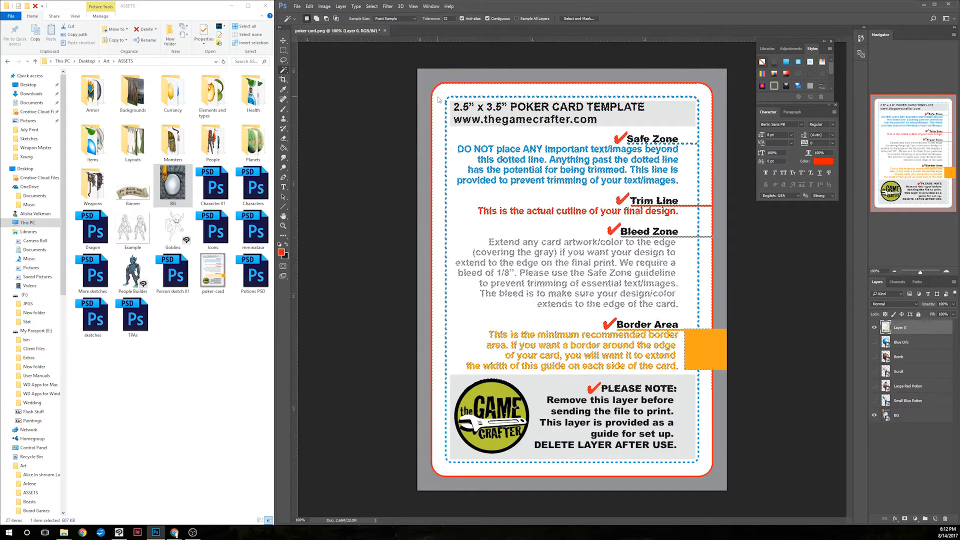
{"action": "left_click", "coordinate": [284, 50]}
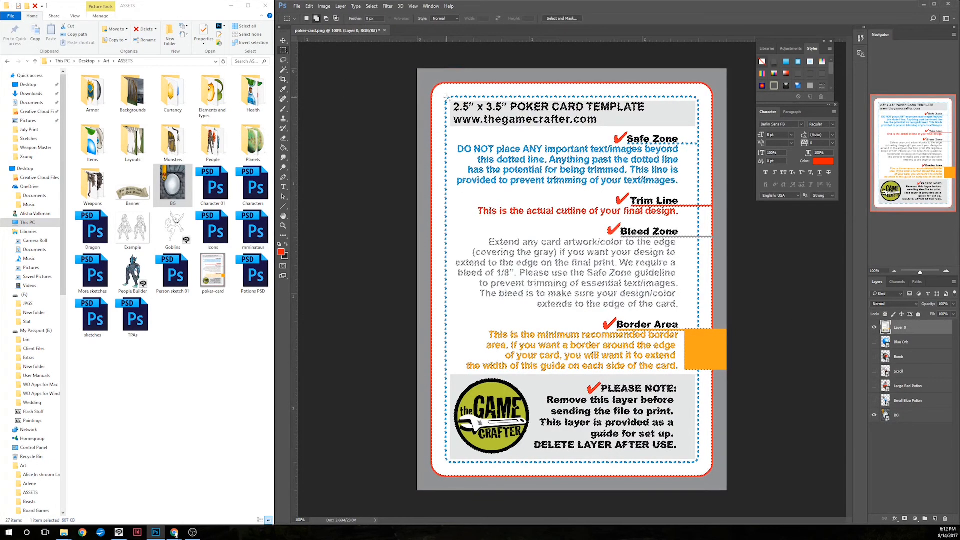
{"action": "left_click_drag", "start_coordinate": [449, 98], "coordinate": [700, 463]}
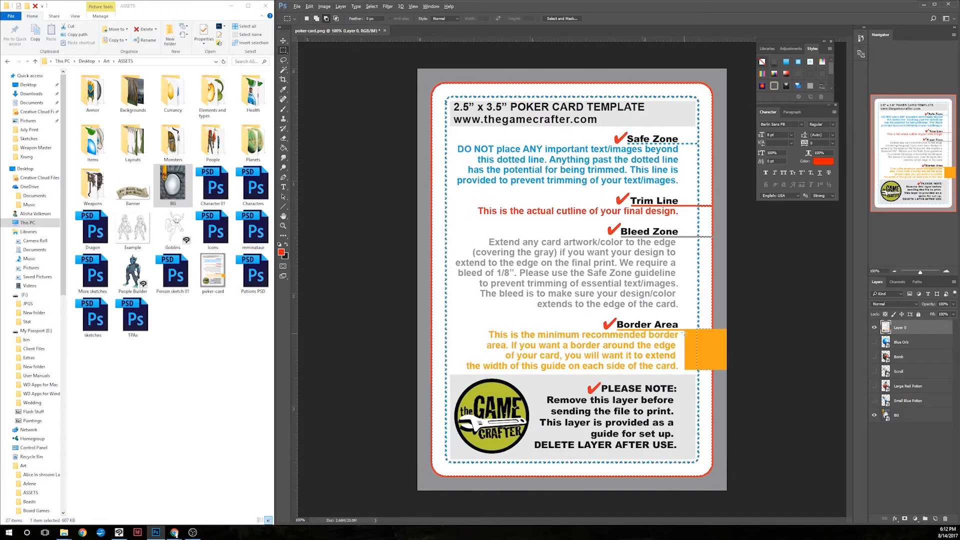
{"action": "left_click_drag", "start_coordinate": [685, 328], "coordinate": [720, 370]}
{"action": "key", "text": "Delete"}
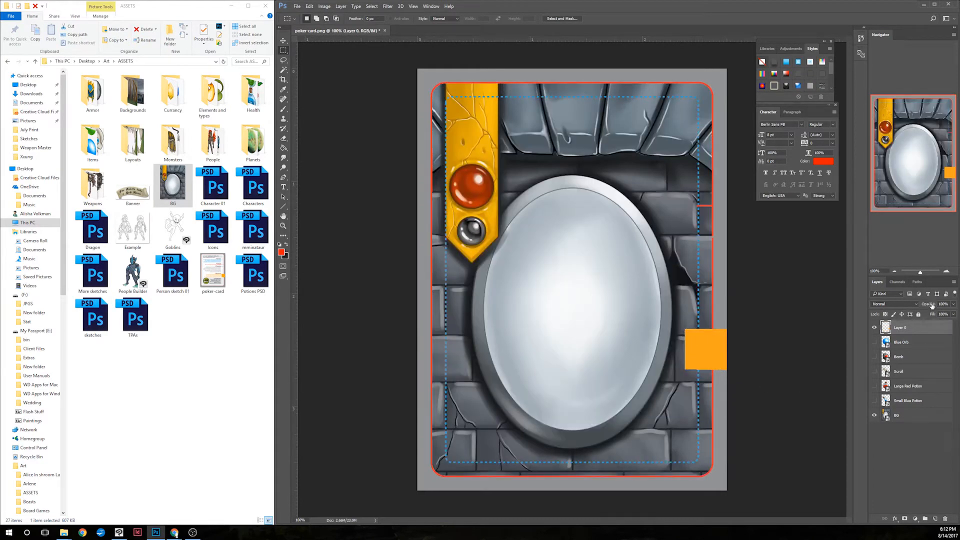
{"action": "left_click_drag", "start_coordinate": [931, 306], "coordinate": [916, 308]}
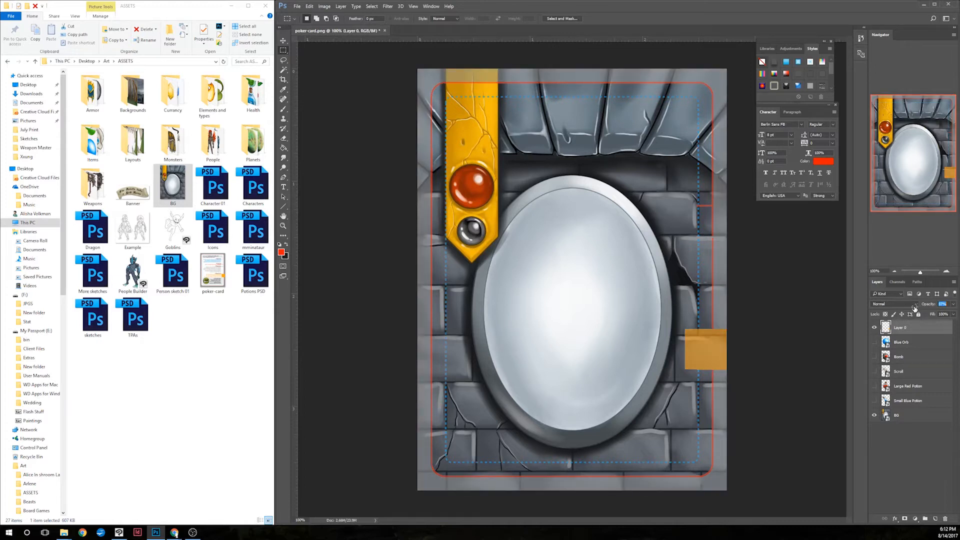
{"action": "left_click", "coordinate": [917, 429]}
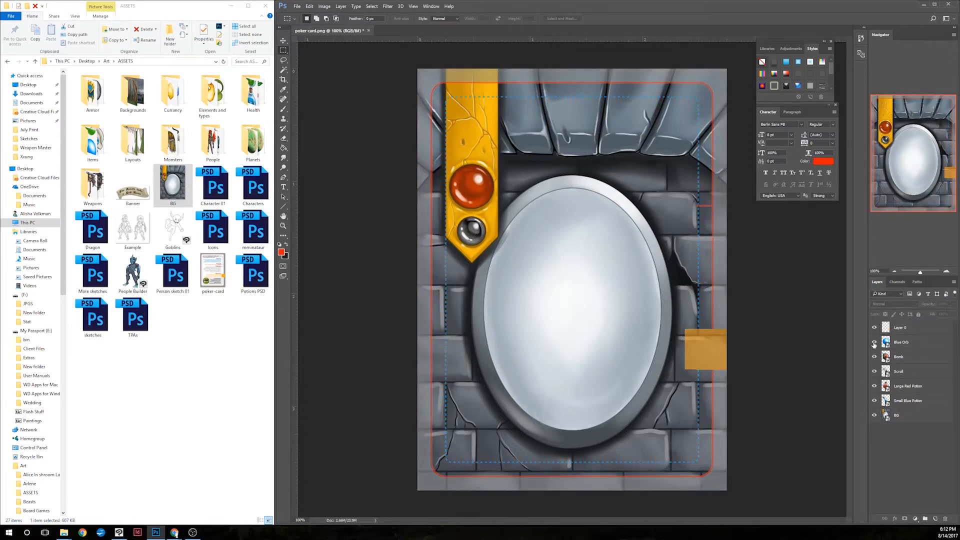
- Show the five item layers and scale them together to about 72% over the card's oval frame
{"action": "left_click", "coordinate": [924, 344]}
{"action": "left_click", "coordinate": [921, 403], "text": "shift"}
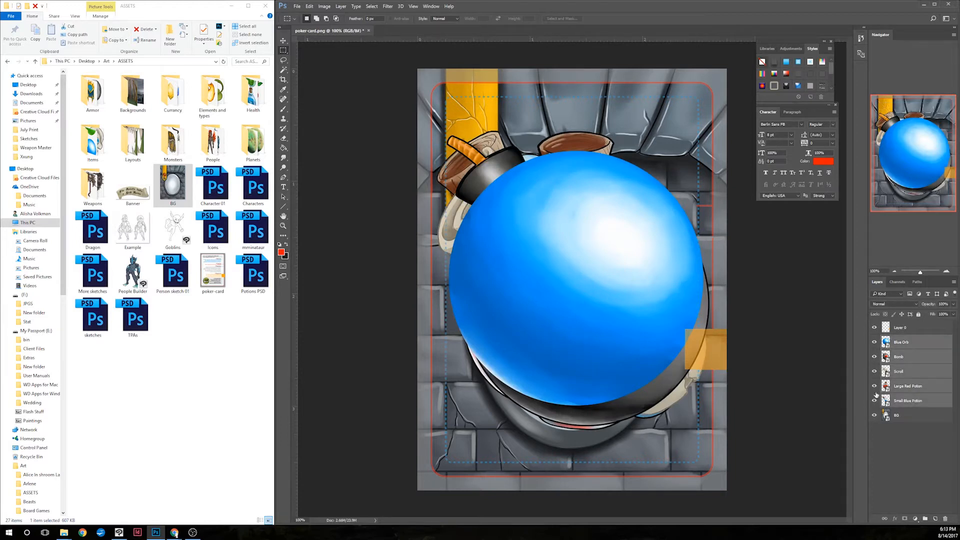
{"action": "right_click", "coordinate": [681, 348]}
{"action": "left_click", "coordinate": [712, 458]}
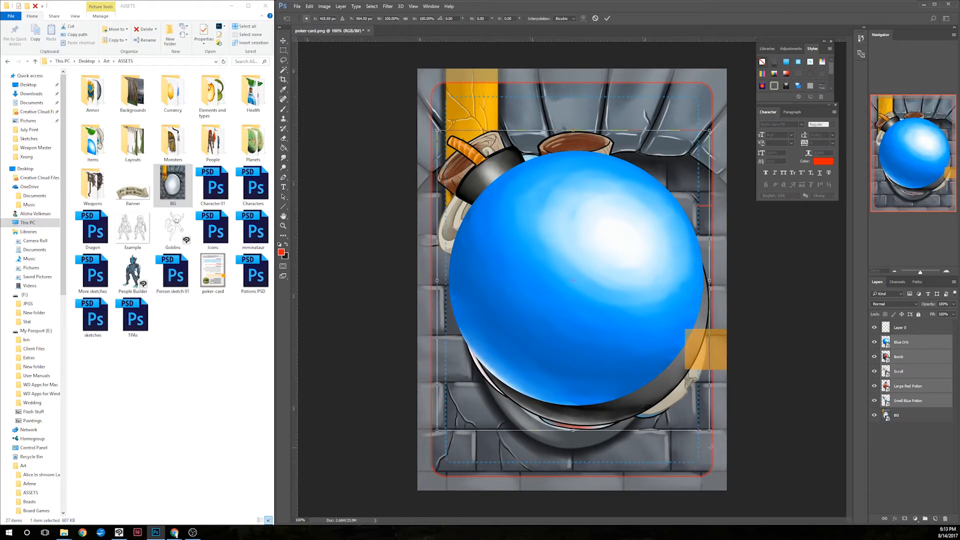
{"action": "left_click_drag", "start_coordinate": [708, 430], "coordinate": [666, 382]}
{"action": "left_click_drag", "start_coordinate": [434, 129], "coordinate": [467, 168]}
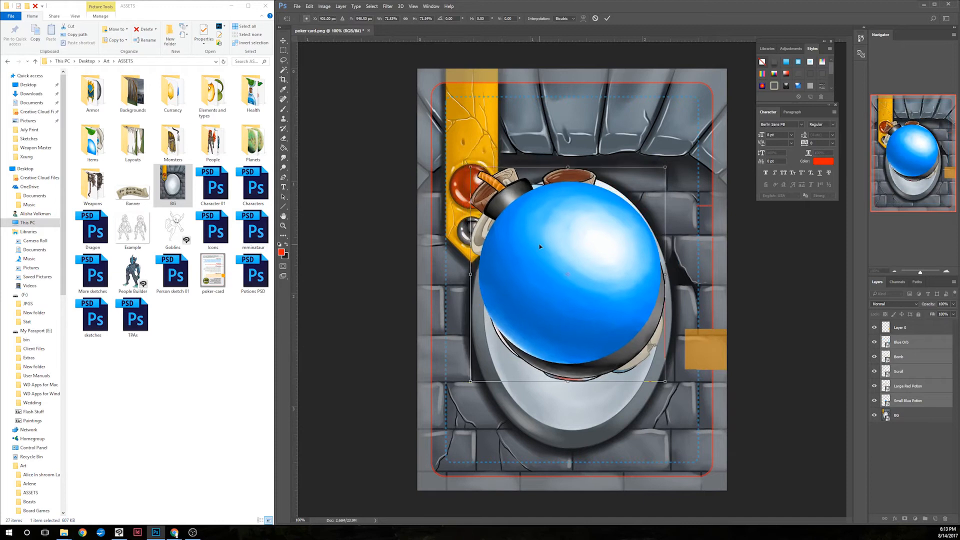
{"action": "key", "text": "Return"}
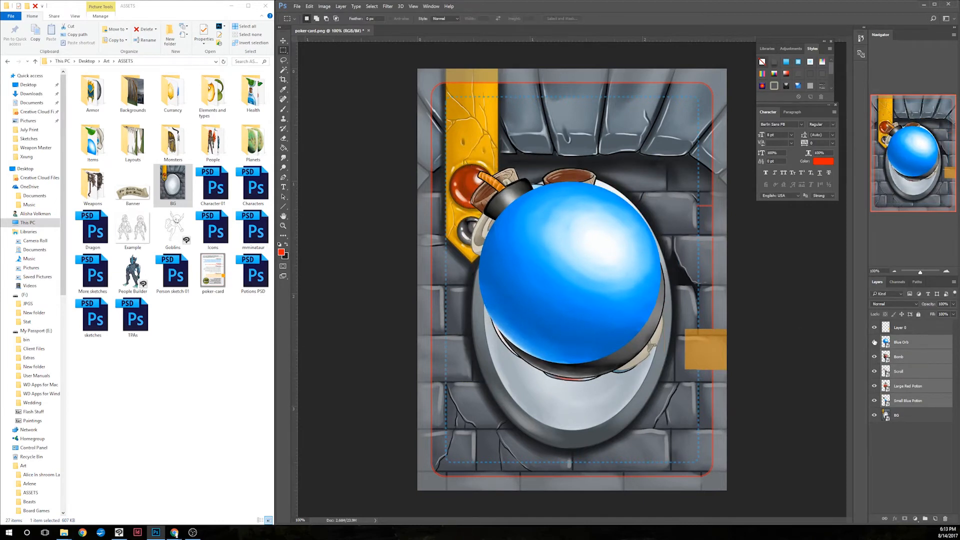
- Hide every item layer except Small Blue Potion and select the Small Blue Potion layer
{"action": "left_click", "coordinate": [874, 386]}
{"action": "left_click", "coordinate": [915, 400]}
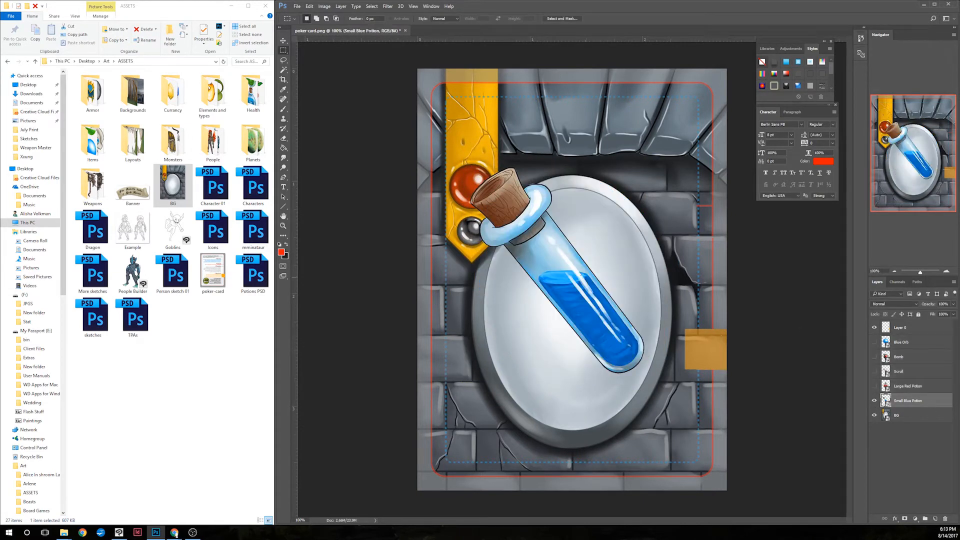
- Transform the Small Blue Potion, Large Red Potion, Scroll and Blue Orb artwork individually so each sits centred in the card's oval frame
{"action": "right_click", "coordinate": [562, 288]}
{"action": "left_click", "coordinate": [600, 394]}
{"action": "left_click_drag", "start_coordinate": [591, 338], "coordinate": [602, 370]}
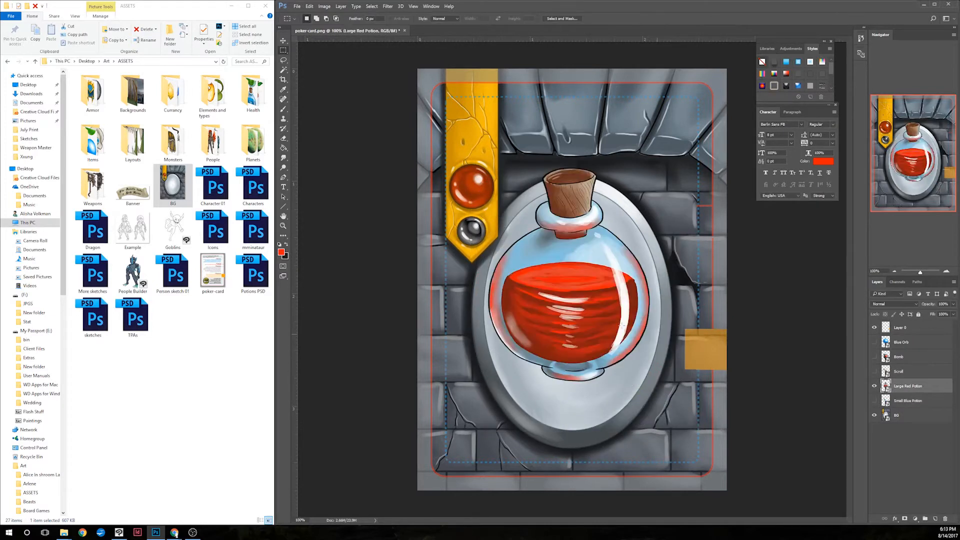
{"action": "left_click", "coordinate": [874, 386]}
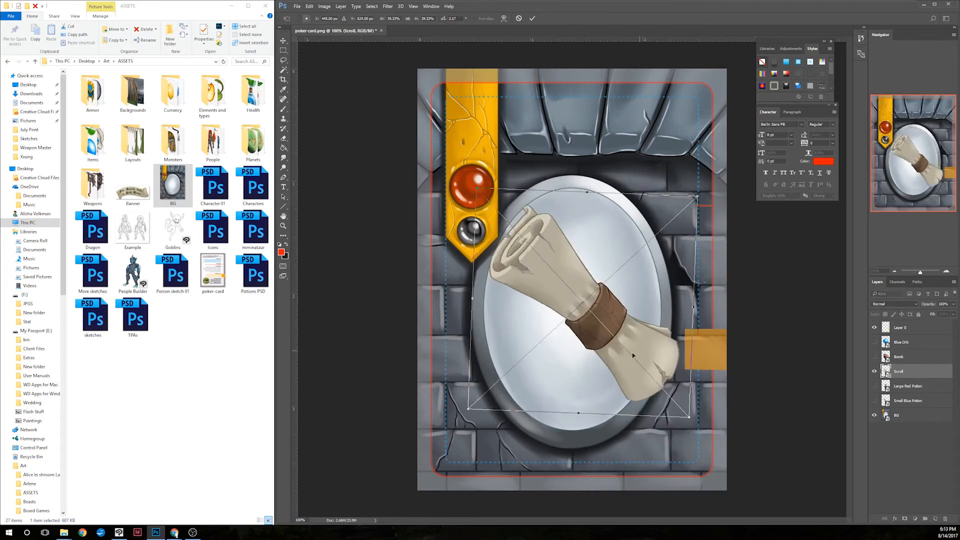
{"action": "left_click_drag", "start_coordinate": [632, 352], "coordinate": [582, 358]}
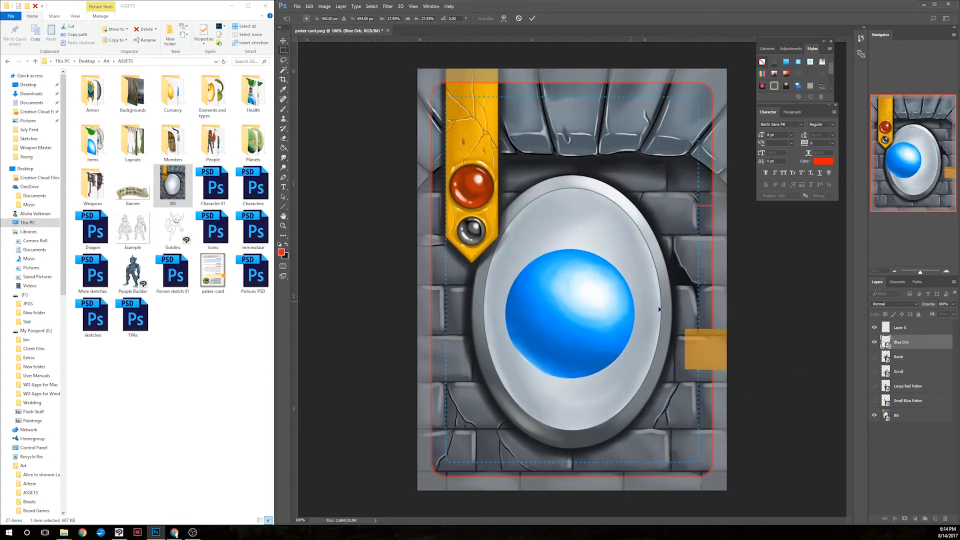
{"action": "key", "text": "Return"}
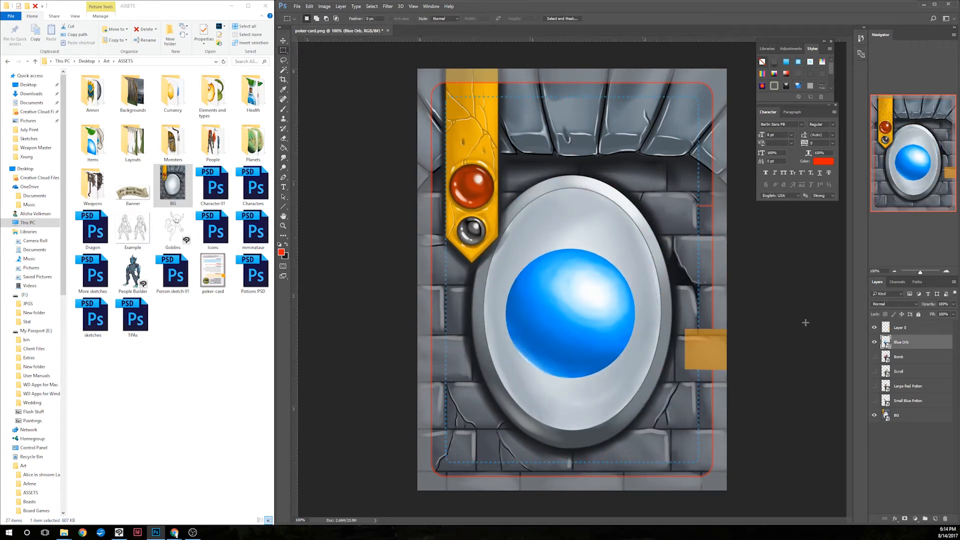
- Hide the Layer 0 guides and the BG layer, and select the item layers from Small Blue Potion to Blue Orb
{"action": "left_click", "coordinate": [874, 328]}
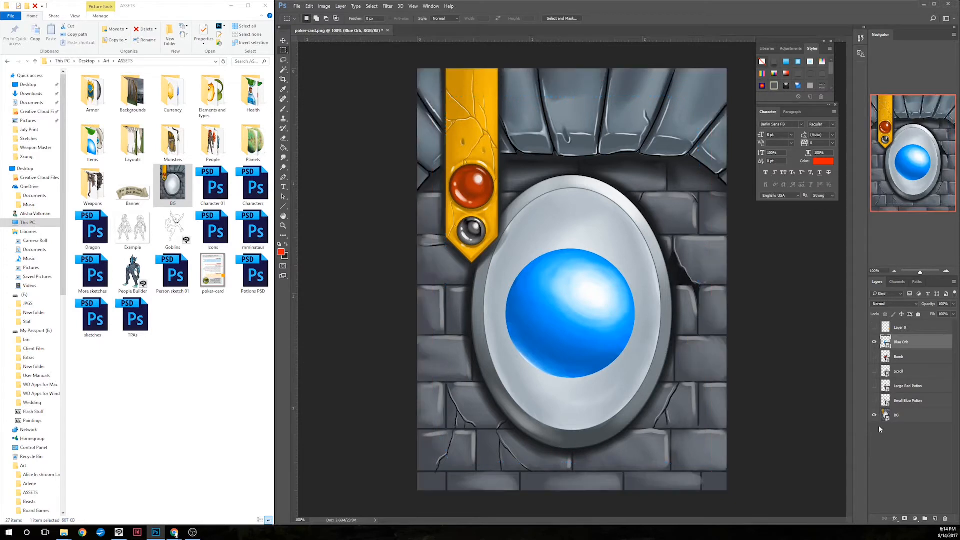
{"action": "left_click", "coordinate": [874, 414]}
{"action": "left_click", "coordinate": [918, 401]}
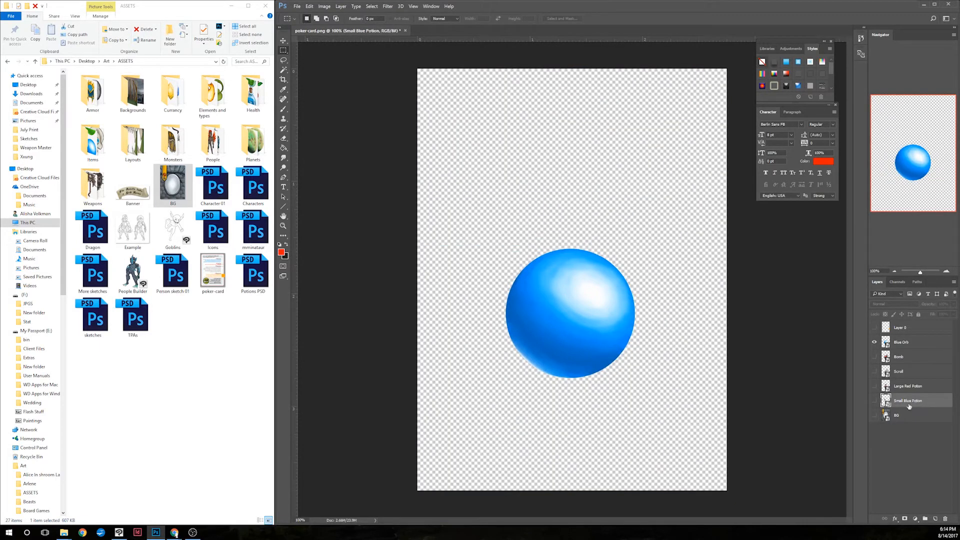
{"action": "left_click", "coordinate": [912, 342]}
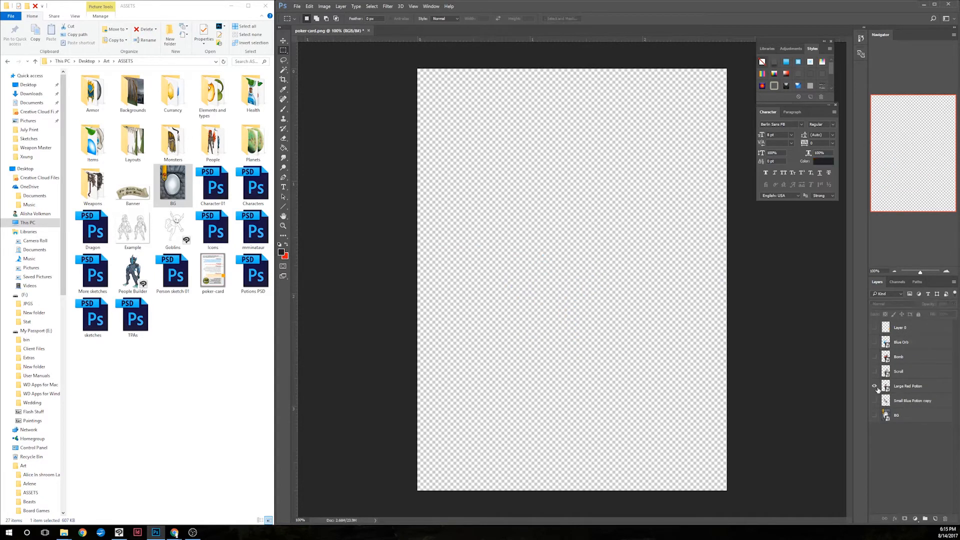
- Preview the Large Red Potion and Scroll layers one at a time on the transparent canvas, leaving both hidden
{"action": "left_click", "coordinate": [874, 386]}
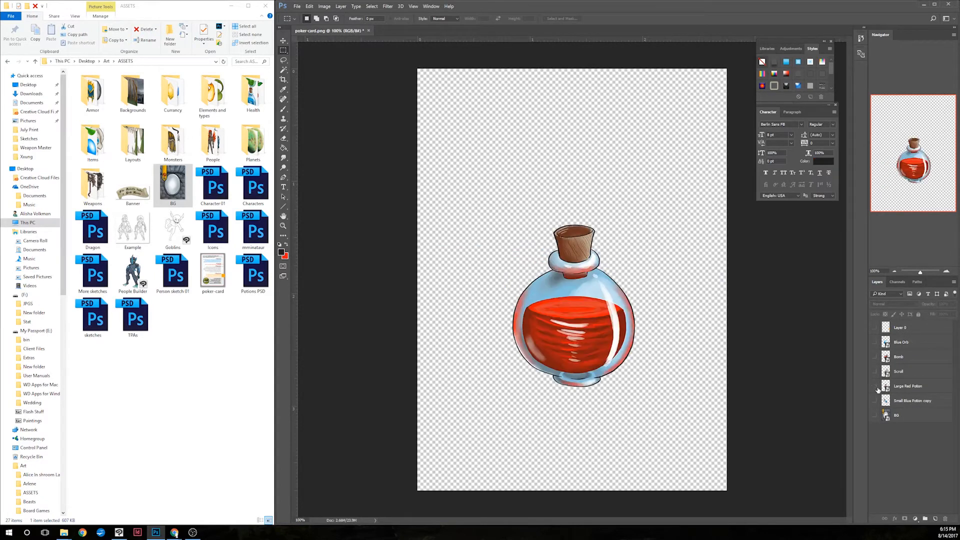
{"action": "left_click", "coordinate": [875, 386]}
{"action": "left_click", "coordinate": [875, 373]}
{"action": "left_click", "coordinate": [874, 373]}
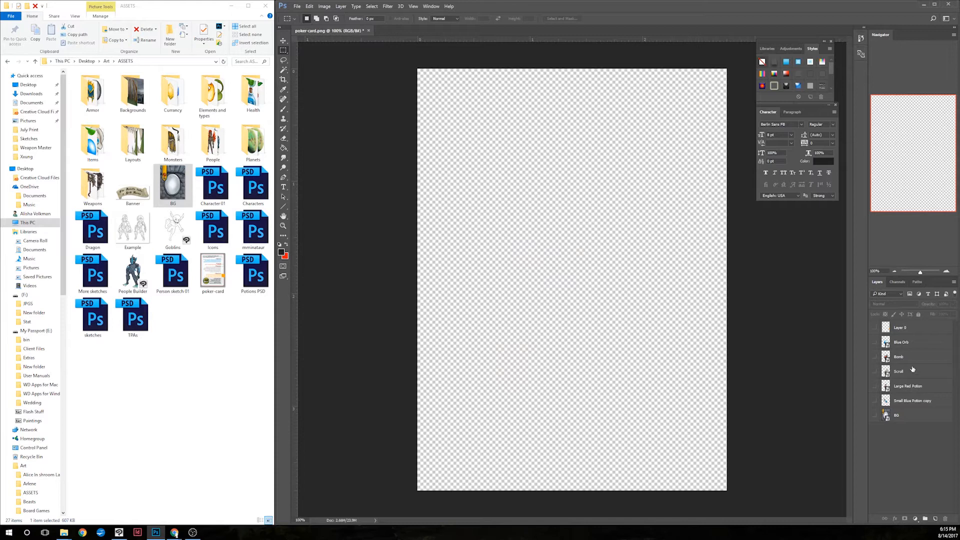
- Delete the Blue Orb, Bomb, Scroll and Large Red Potion layers
{"action": "left_click", "coordinate": [912, 342]}
{"action": "left_click", "coordinate": [915, 386], "text": "shift"}
{"action": "key", "text": "Delete"}
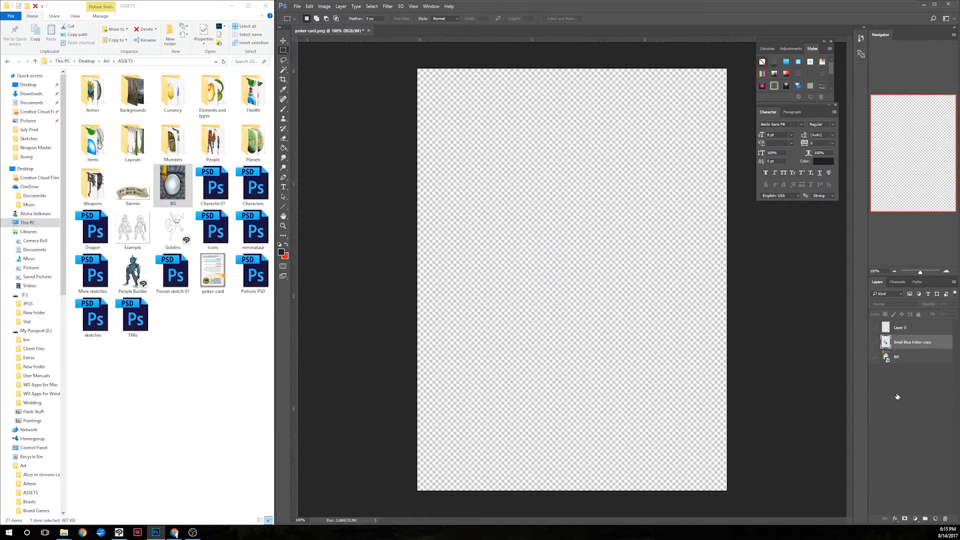
- Switch to File Explorer and open the Weapon Master folder inside the Art folder
{"action": "left_click", "coordinate": [188, 358]}
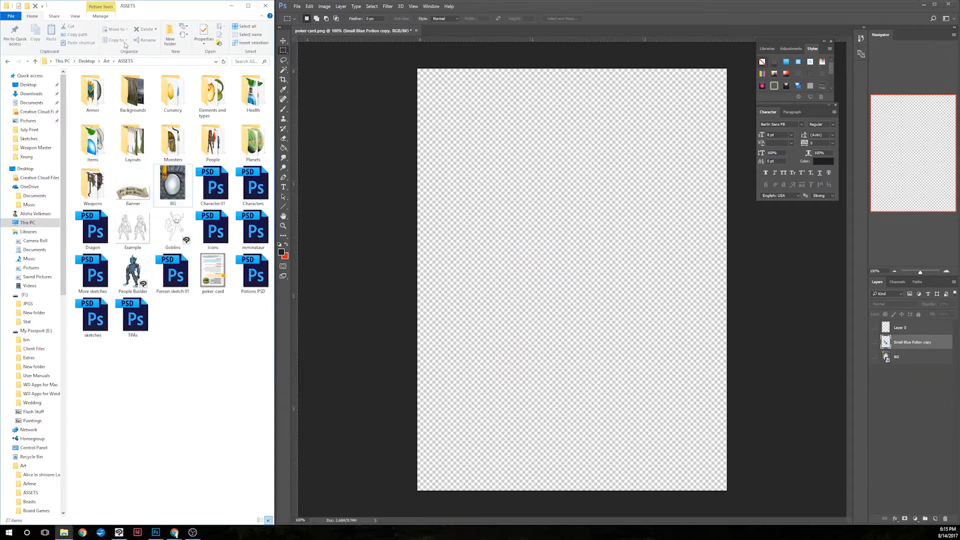
{"action": "left_click", "coordinate": [107, 61]}
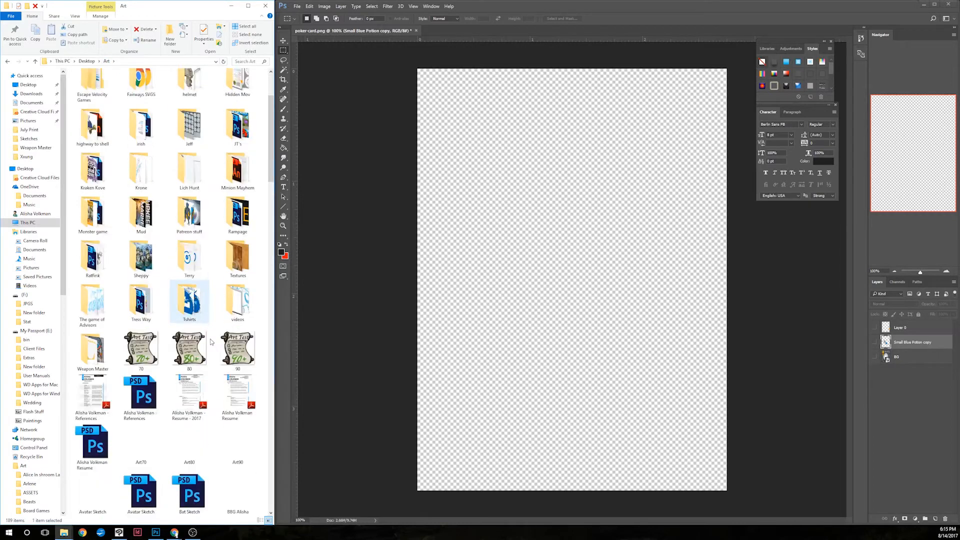
{"action": "scroll", "coordinate": [119, 259], "scroll_direction": "up", "scroll_amount": 3}
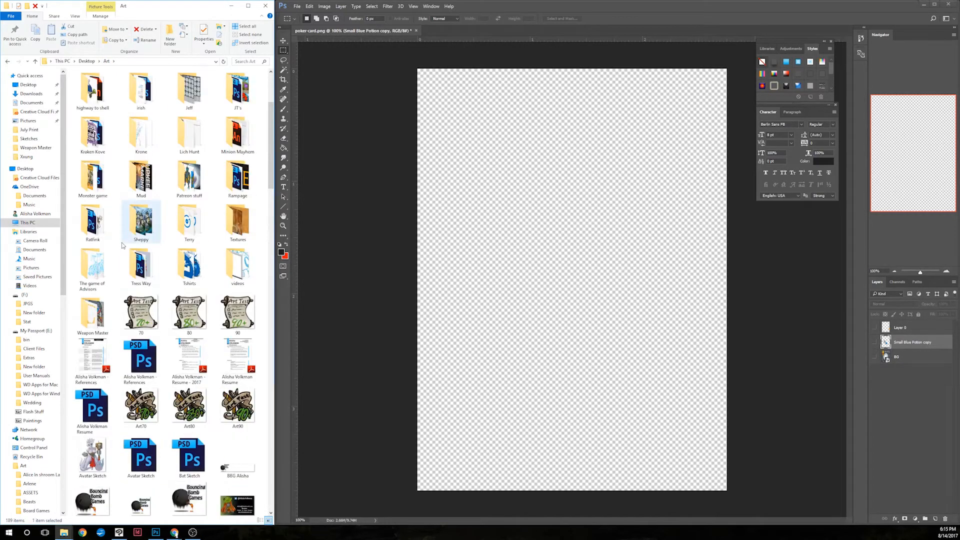
{"action": "double_click", "coordinate": [93, 184]}
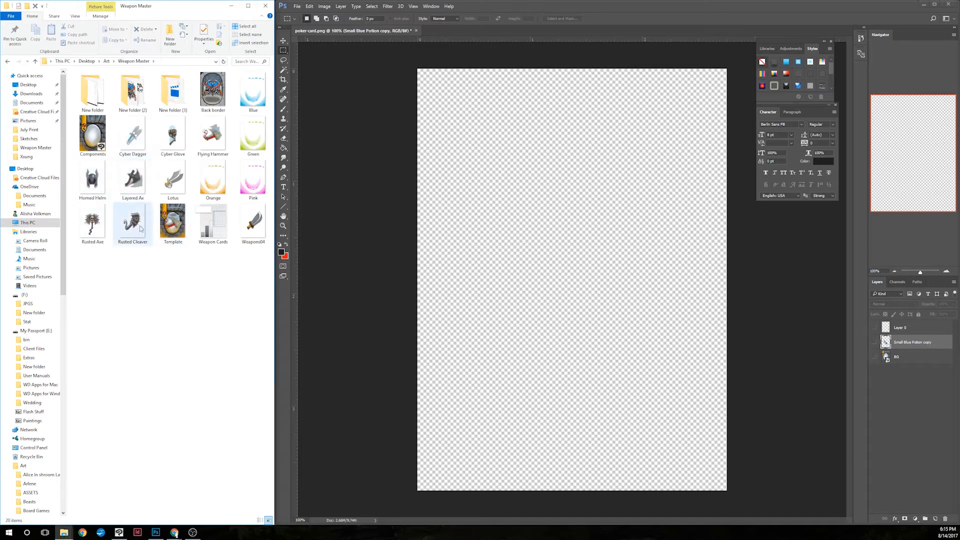
- Place the Lotus, Rusted Axe, Rusted Cleaver and Weapons04 images from the folder into the Photoshop card document at their original size
{"action": "left_click", "coordinate": [253, 223]}
{"action": "left_click", "coordinate": [132, 222], "text": "ctrl"}
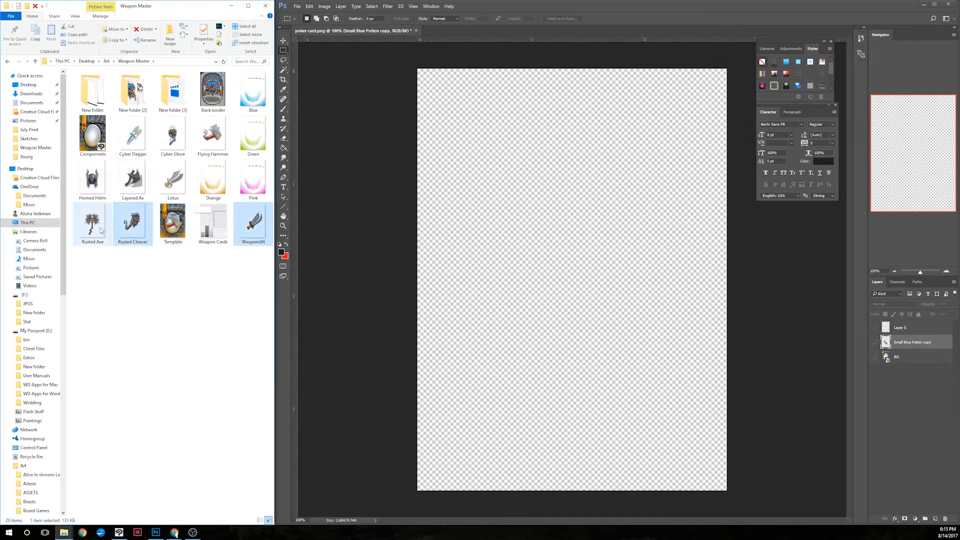
{"action": "left_click", "coordinate": [172, 180], "text": "ctrl"}
{"action": "left_click_drag", "start_coordinate": [172, 189], "coordinate": [521, 252]}
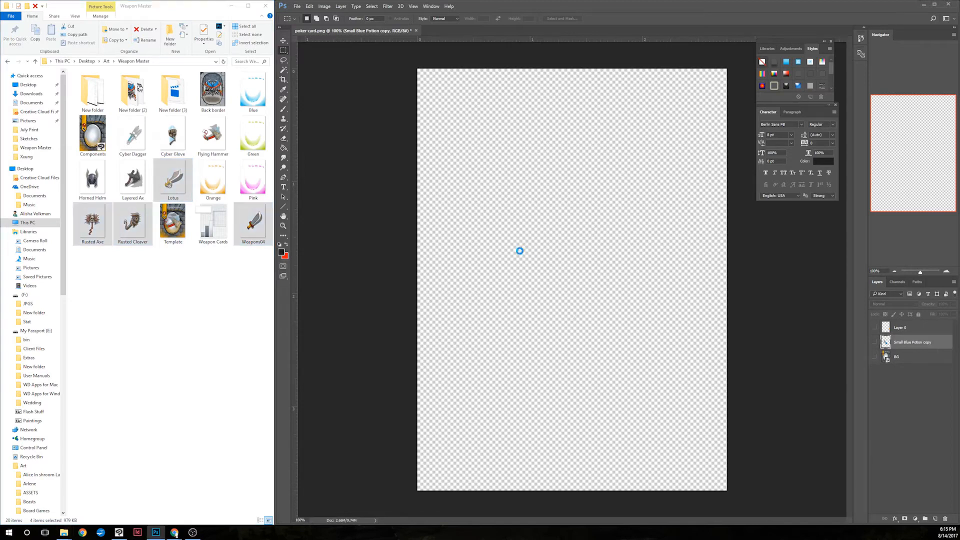
{"action": "key", "text": "Return"}
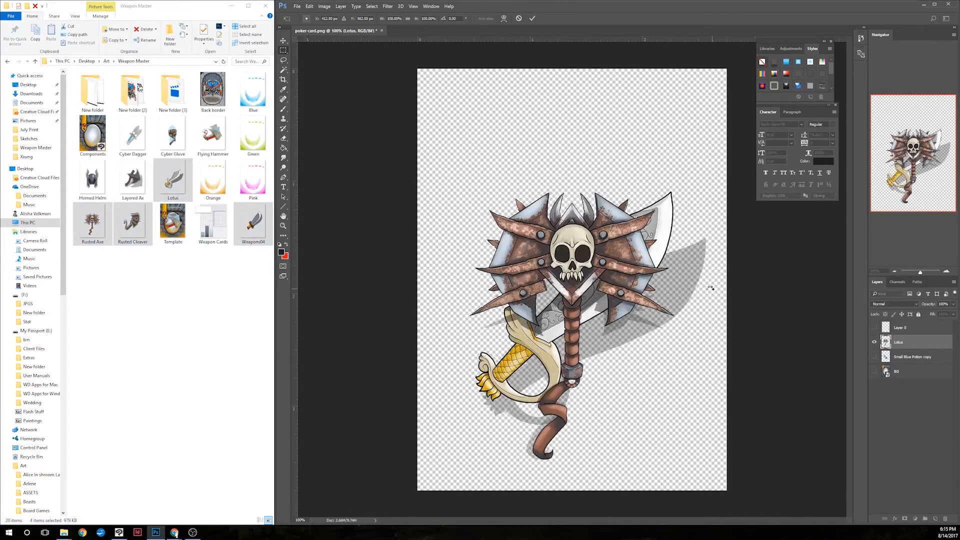
{"action": "key", "text": "Return"}
{"action": "key", "text": "Return"}
{"action": "key", "text": "Return"}
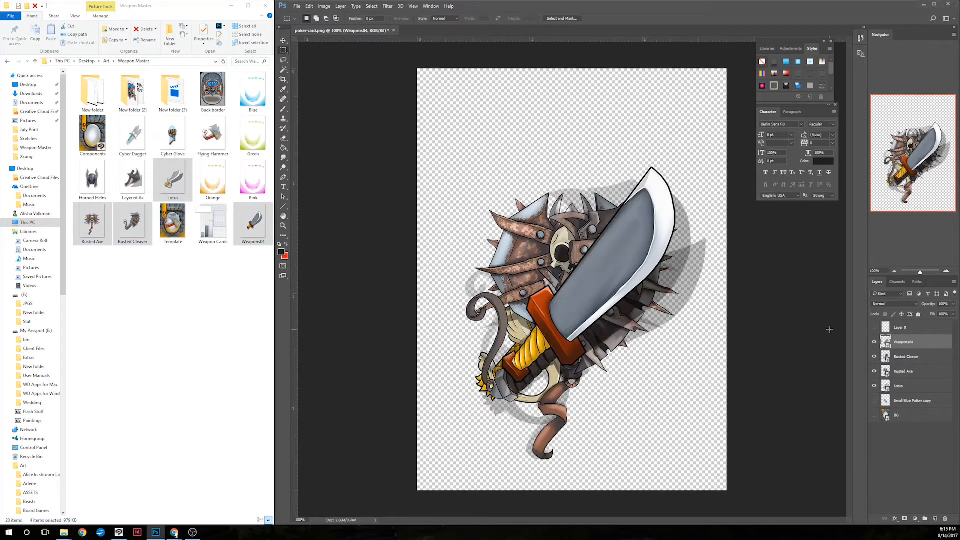
- Hide the placed weapon layers and preview Rusted Cleaver, Rusted Axe and Lotus one at a time
{"action": "left_click", "coordinate": [874, 355]}
{"action": "left_click", "coordinate": [874, 343]}
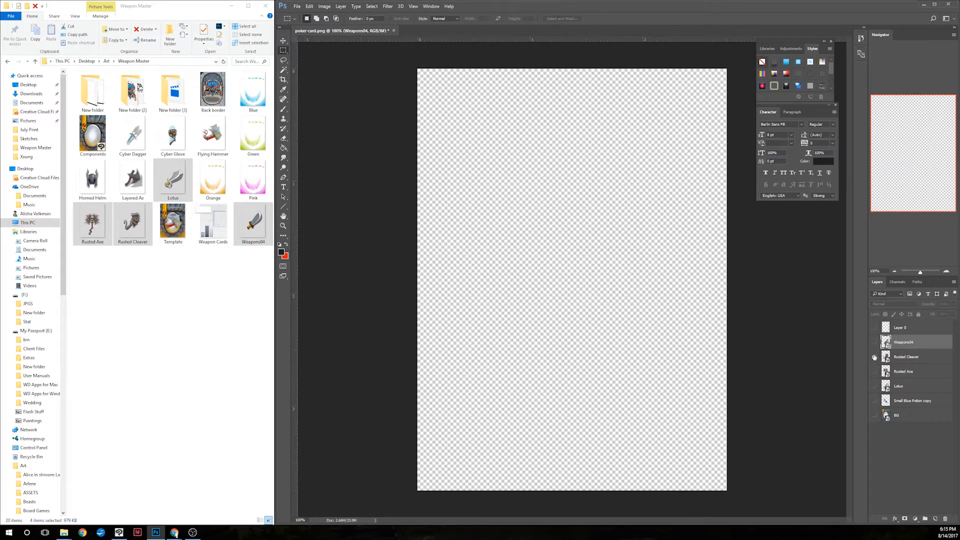
{"action": "left_click", "coordinate": [874, 357]}
{"action": "left_click", "coordinate": [874, 357]}
{"action": "left_click", "coordinate": [874, 370]}
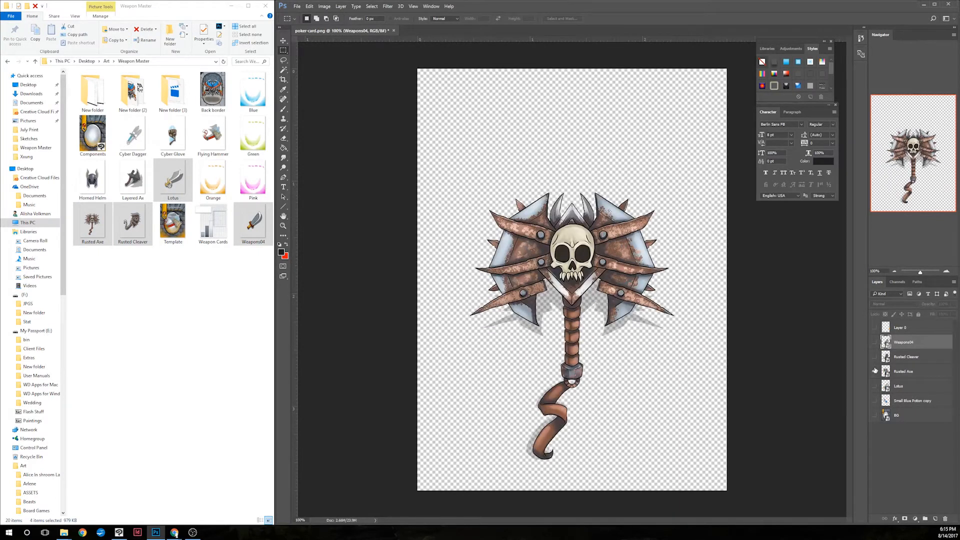
{"action": "left_click", "coordinate": [874, 371]}
{"action": "left_click", "coordinate": [874, 385]}
{"action": "left_click", "coordinate": [874, 384]}
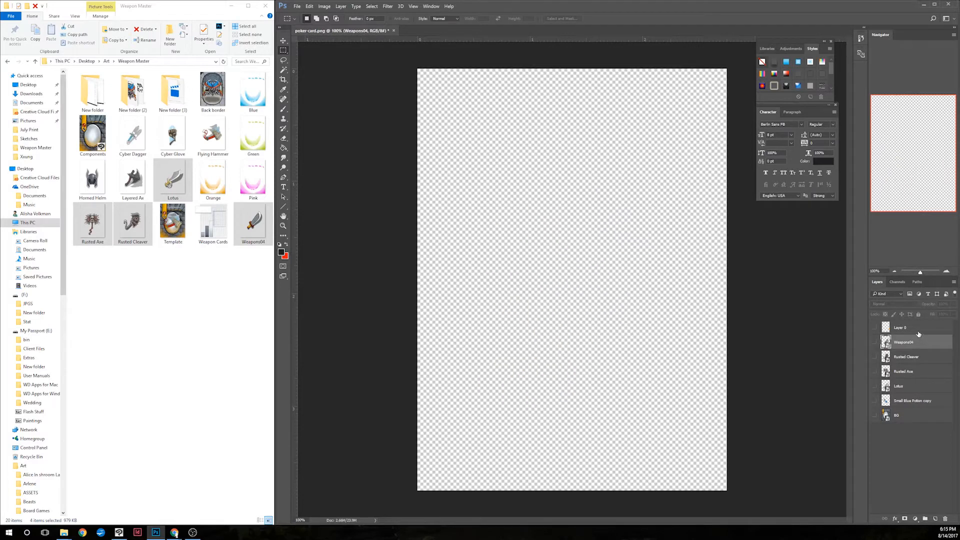
- Show the four weapon layers and Small Blue Potion copy, and delete the Layer 0 and BG layers
{"action": "left_click_drag", "start_coordinate": [877, 386], "coordinate": [875, 401]}
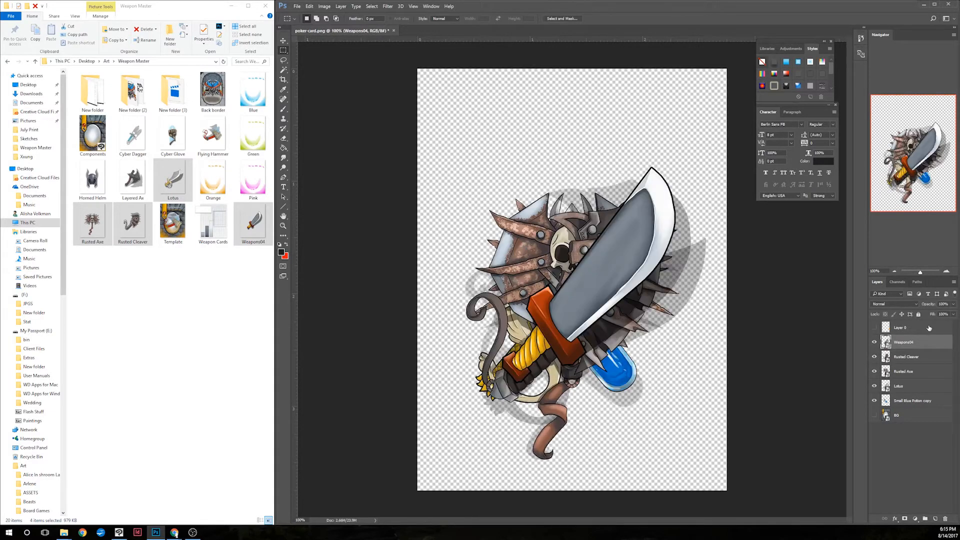
{"action": "left_click", "coordinate": [928, 328]}
{"action": "left_click", "coordinate": [944, 520]}
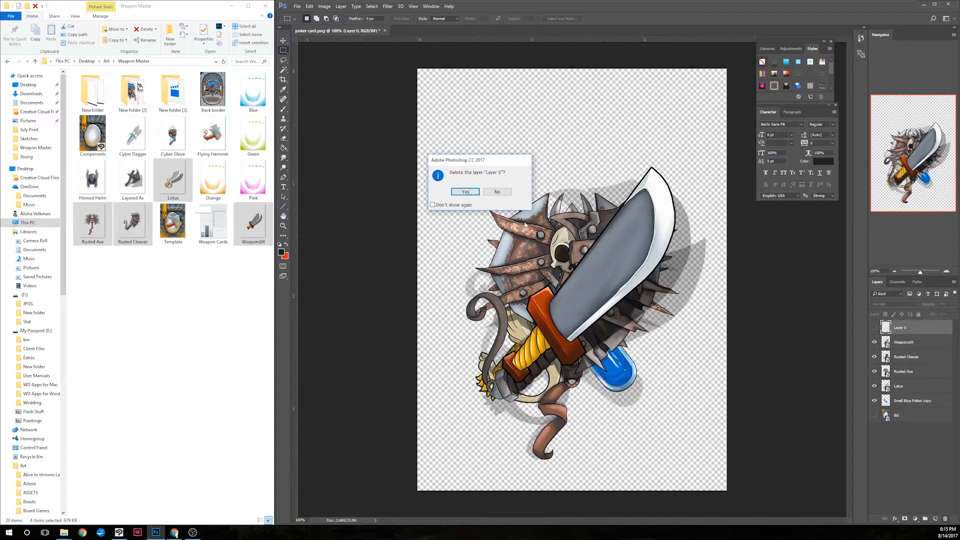
{"action": "left_click", "coordinate": [464, 192]}
{"action": "left_click", "coordinate": [920, 401]}
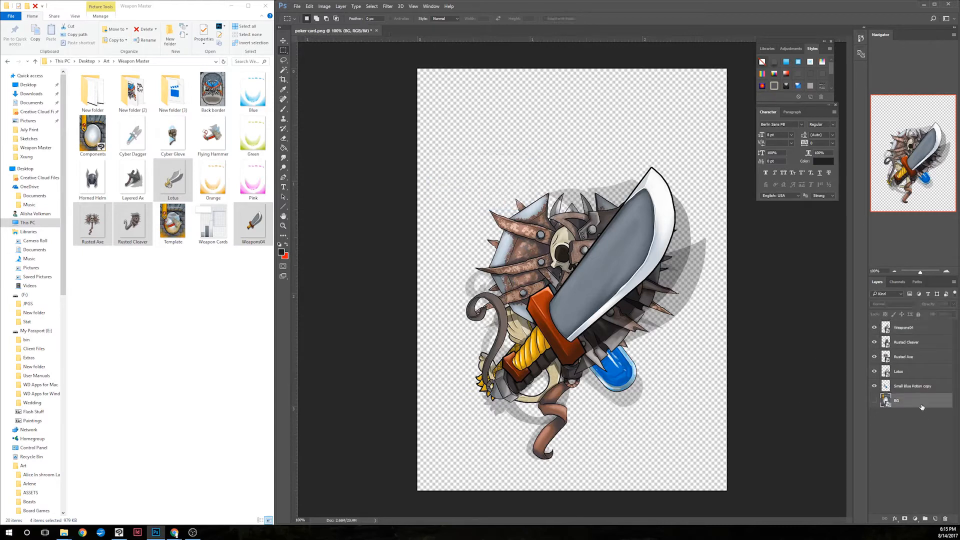
{"action": "left_click", "coordinate": [944, 519]}
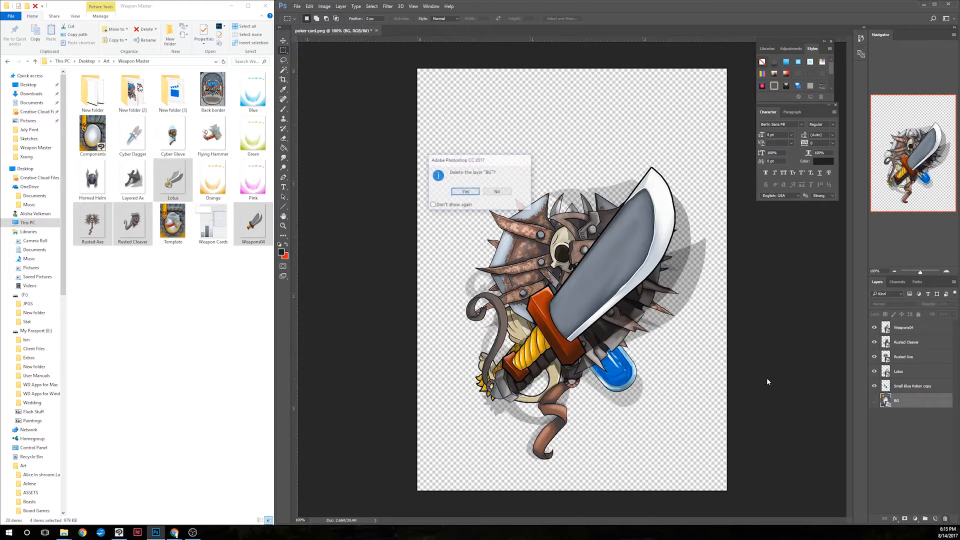
{"action": "left_click", "coordinate": [465, 191]}
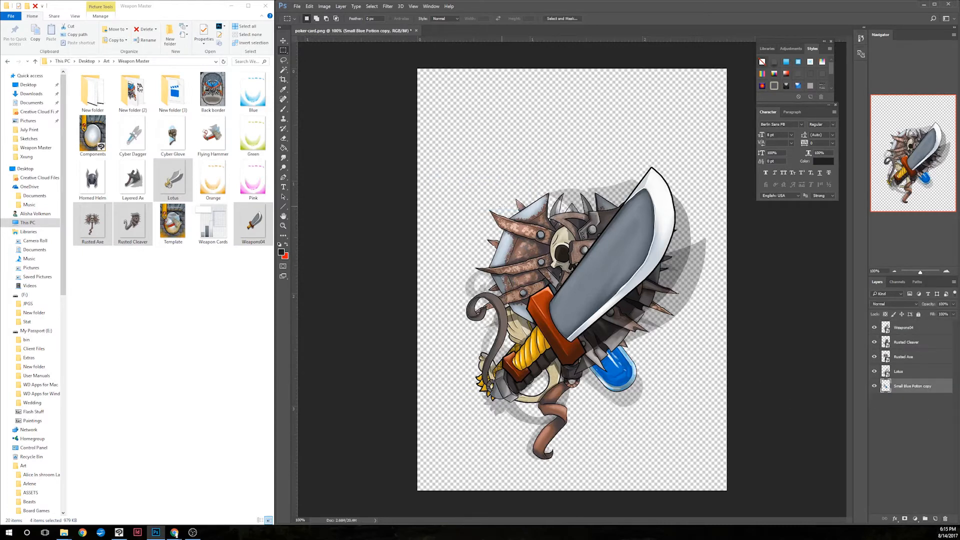
- Open the Export Layers To Files script, enable Transparency for the PNG-24 output and toggle the Allow spaces option
{"action": "left_click", "coordinate": [296, 7]}
{"action": "mouse_move", "coordinate": [358, 179]}
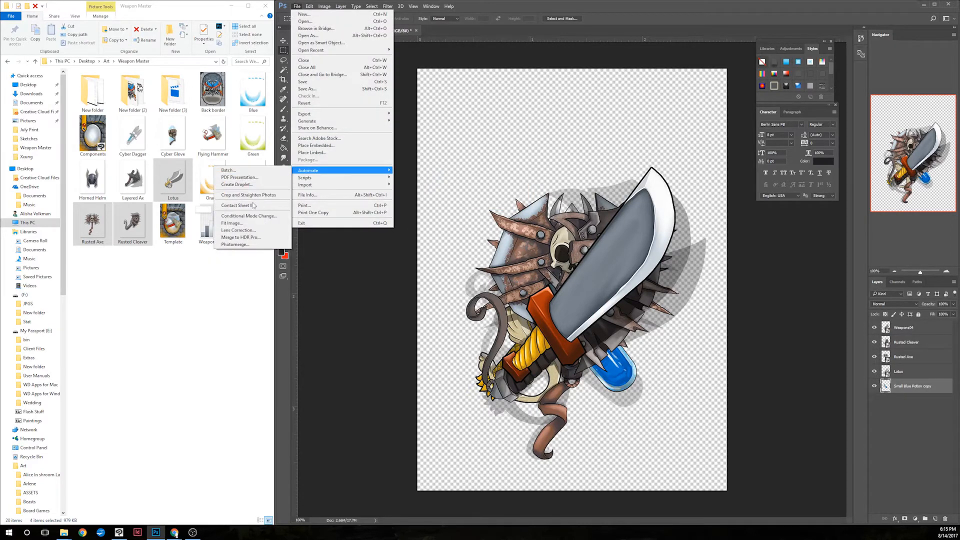
{"action": "mouse_move", "coordinate": [297, 179]}
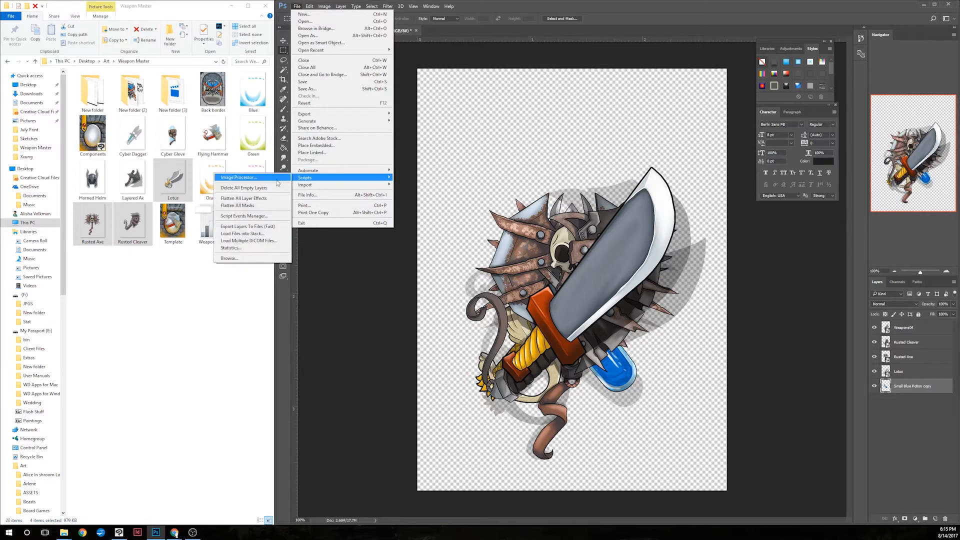
{"action": "left_click", "coordinate": [248, 226]}
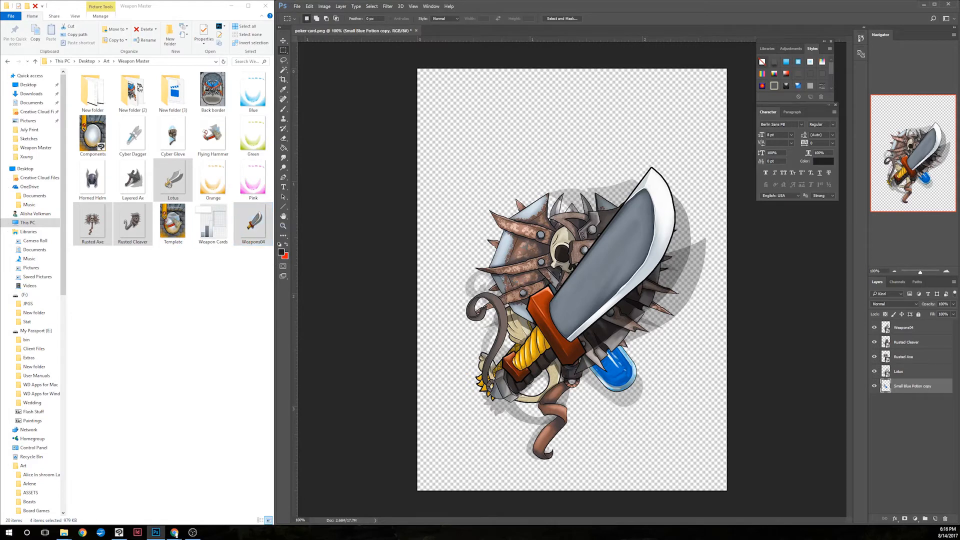
{"action": "left_click_drag", "start_coordinate": [272, 132], "coordinate": [271, 155]}
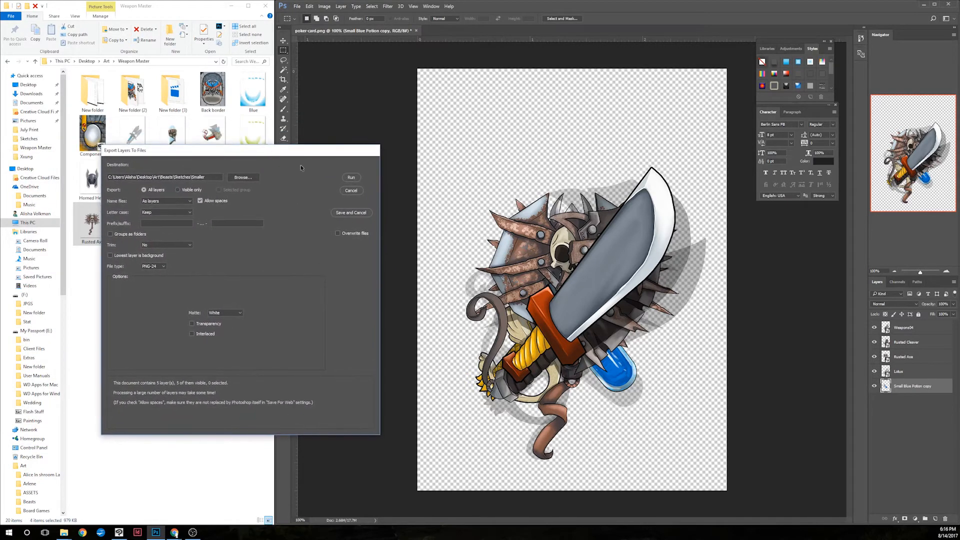
{"action": "left_click", "coordinate": [205, 325]}
{"action": "left_click", "coordinate": [201, 200]}
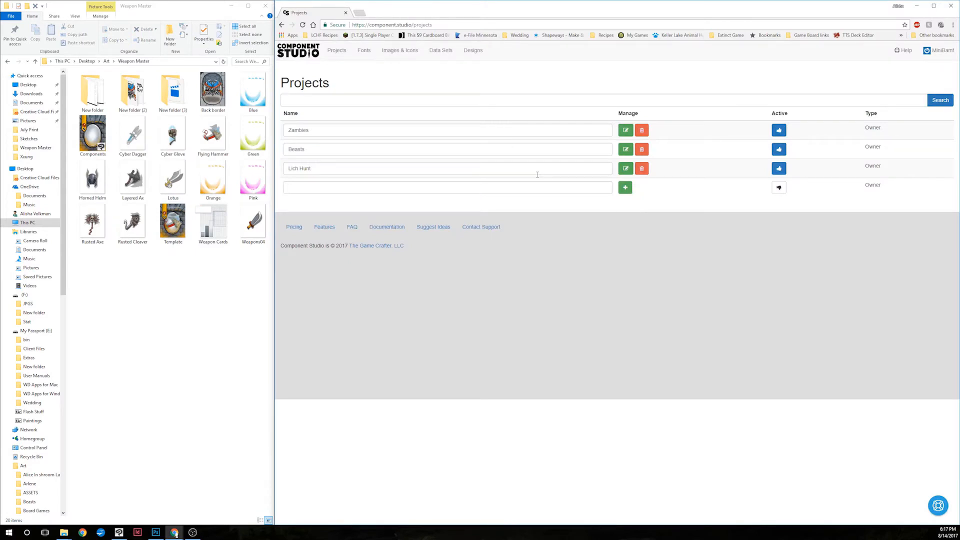
- In Component Studio, create a project named Weapon Master and open it for editing at its notes
{"action": "left_click", "coordinate": [338, 52]}
{"action": "left_click", "coordinate": [320, 188]}
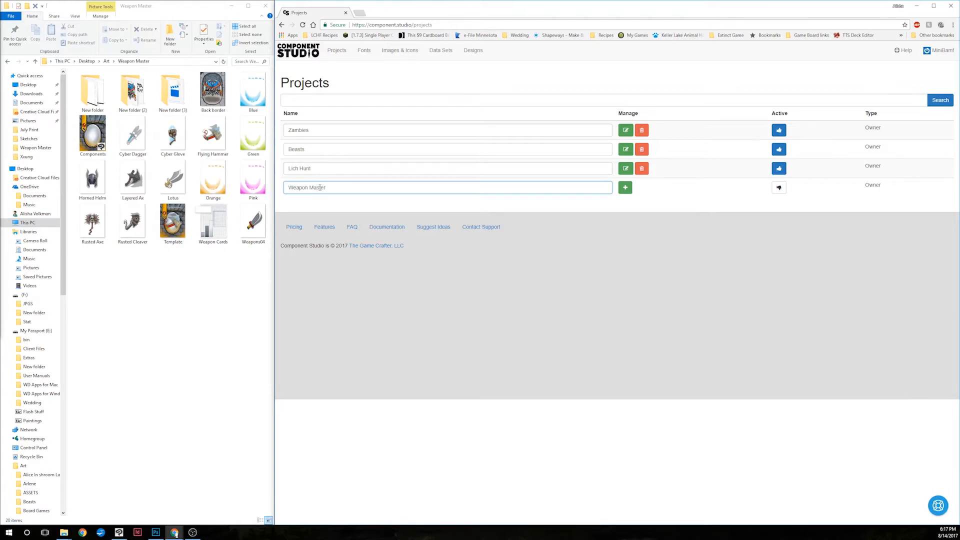
{"action": "left_click", "coordinate": [625, 188]}
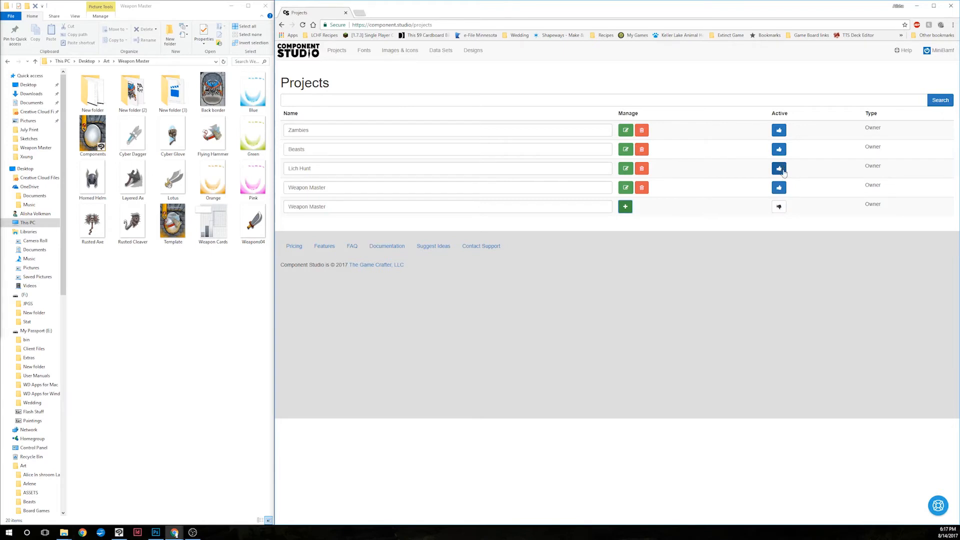
{"action": "left_click", "coordinate": [624, 188]}
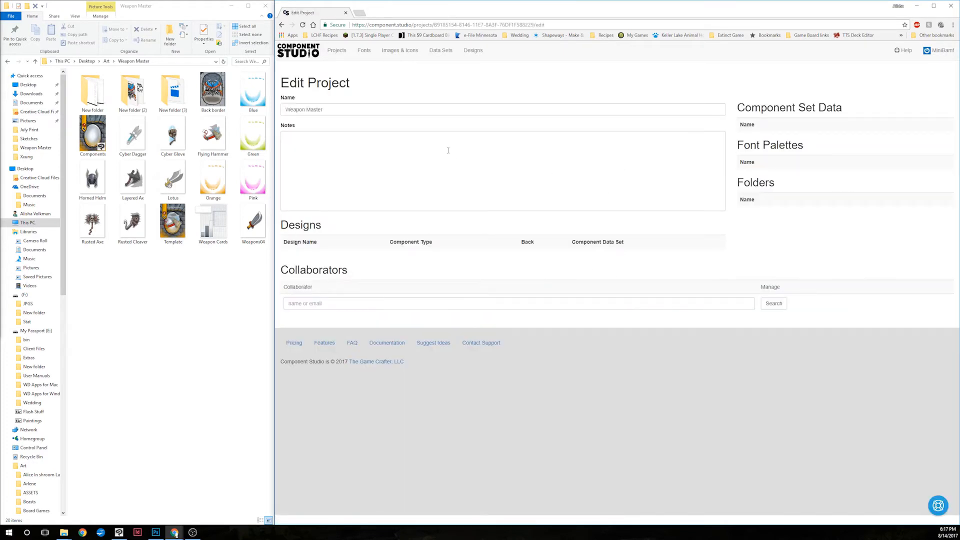
{"action": "left_click", "coordinate": [363, 161]}
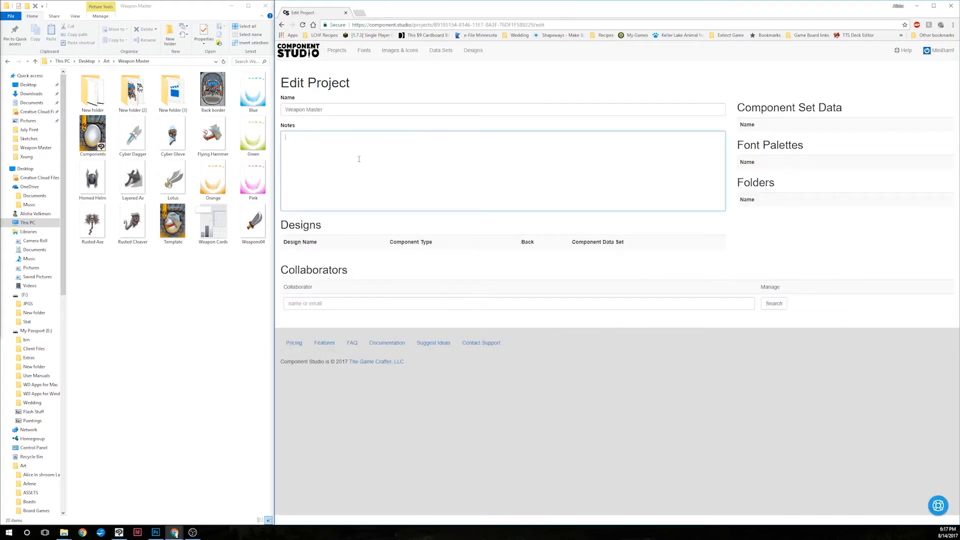
- Enter "18 card weapon pack" as the notes of the Weapon Master project
{"action": "type", "text": "18 card weapon pack"}
{"action": "left_click", "coordinate": [493, 250]}
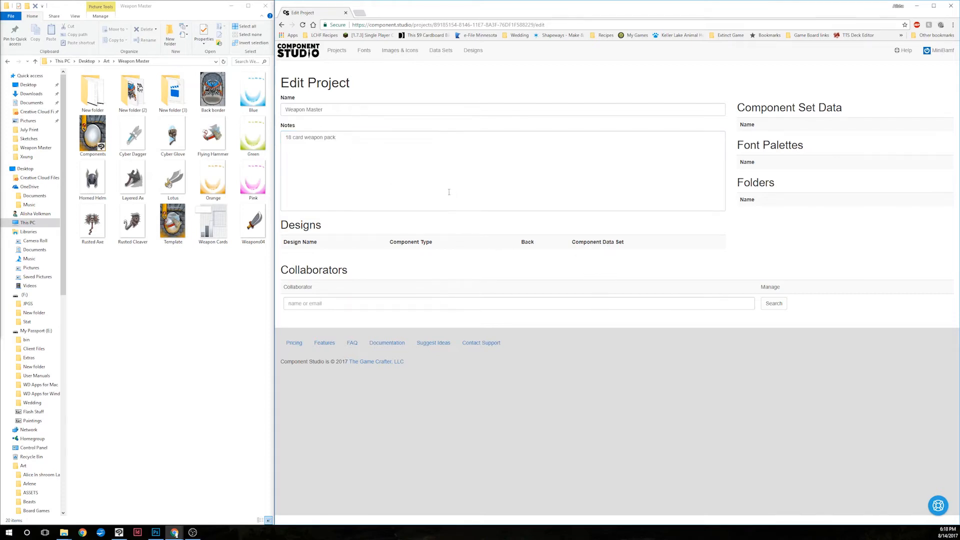
- Open the Fonts page, examine the category, weight and style filter options, and browse the font library
{"action": "left_click", "coordinate": [364, 52]}
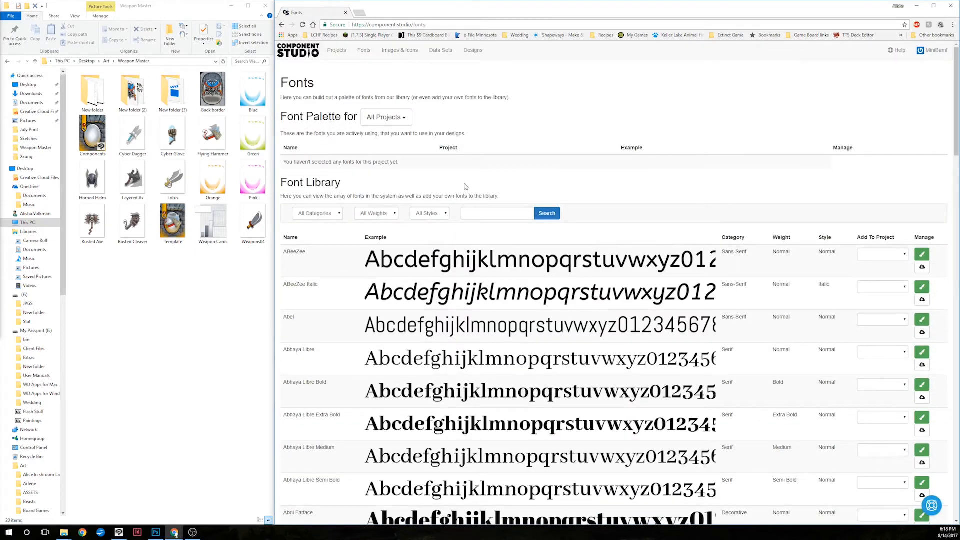
{"action": "left_click", "coordinate": [322, 214]}
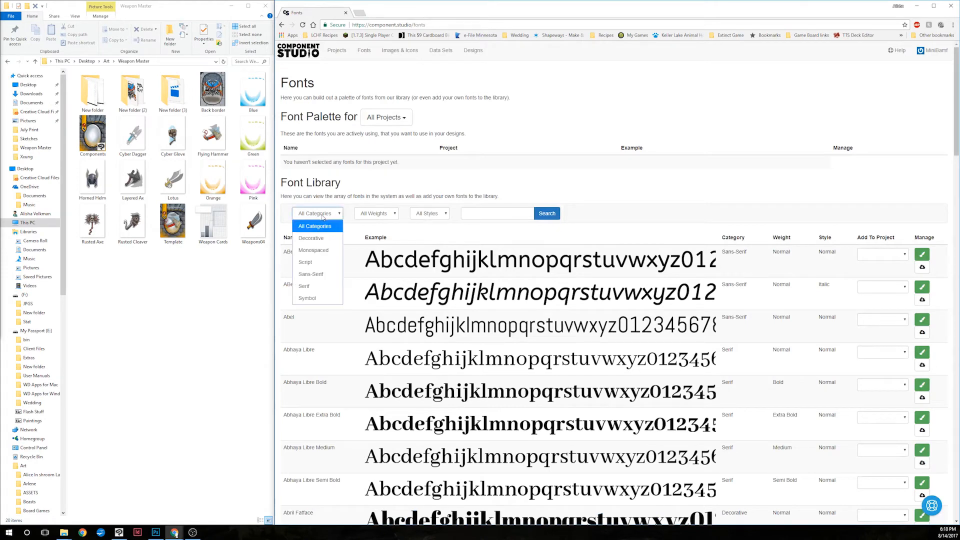
{"action": "left_click", "coordinate": [377, 213]}
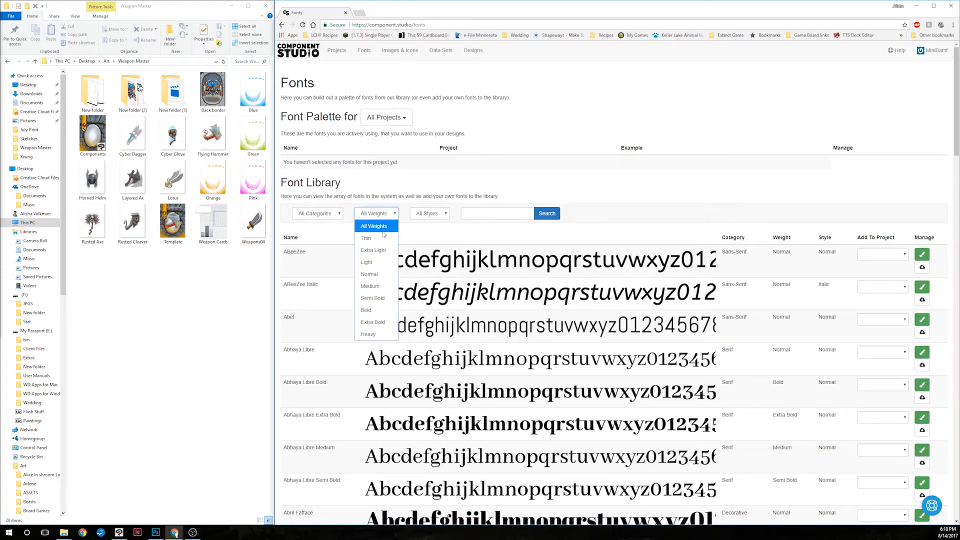
{"action": "left_click", "coordinate": [430, 215]}
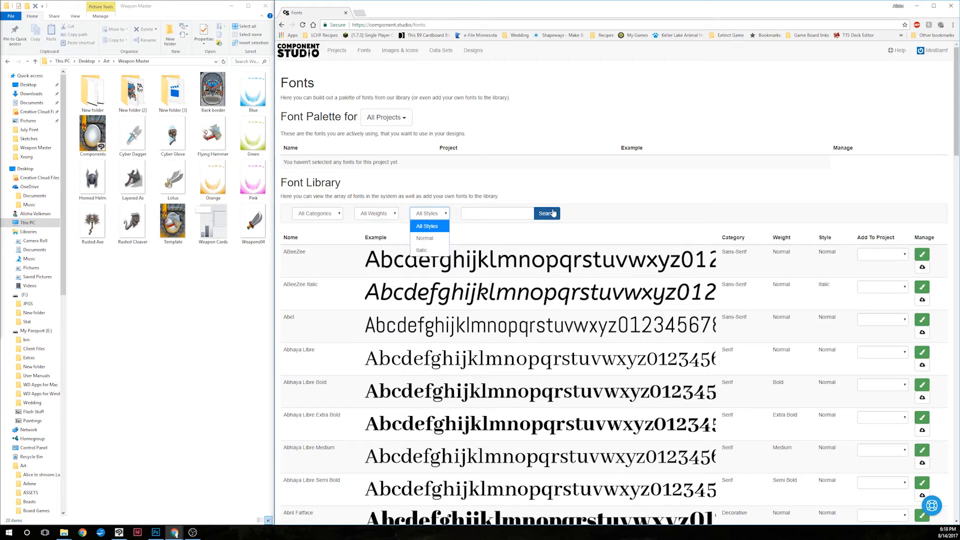
{"action": "left_click", "coordinate": [431, 219]}
{"action": "scroll", "coordinate": [647, 296], "scroll_direction": "down", "scroll_amount": 15}
{"action": "scroll", "coordinate": [646, 296], "scroll_direction": "down", "scroll_amount": 20}
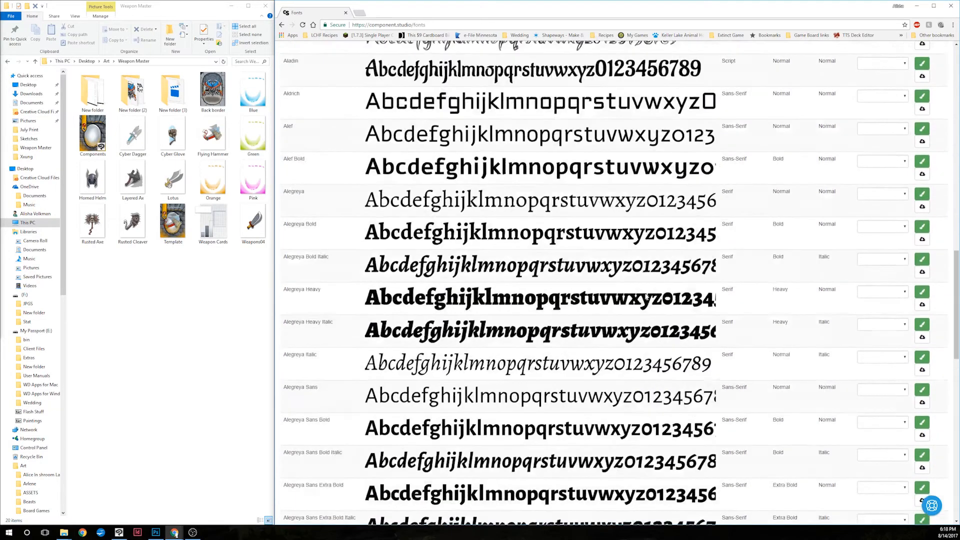
{"action": "scroll", "coordinate": [645, 296], "scroll_direction": "up", "scroll_amount": 1}
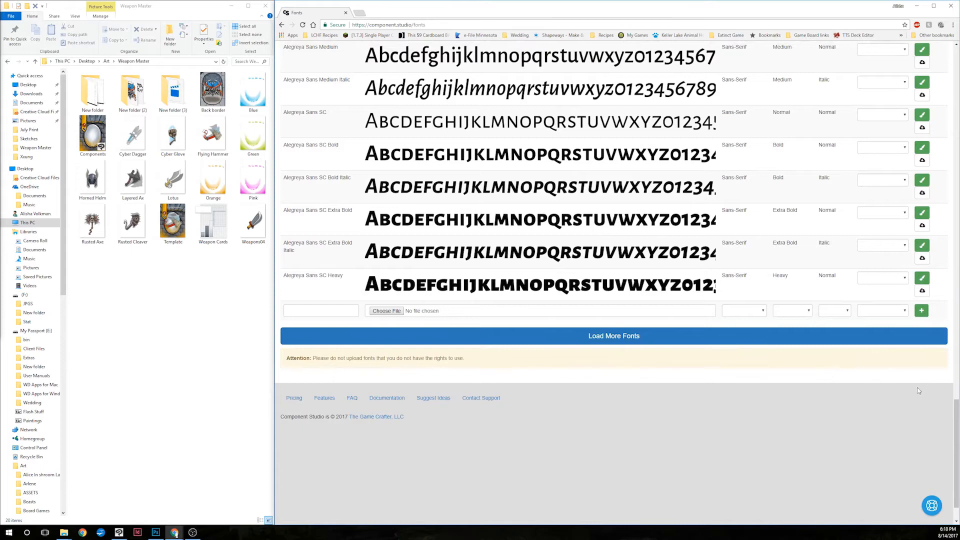
{"action": "left_click_drag", "start_coordinate": [951, 433], "coordinate": [948, 349]}
{"action": "left_click", "coordinate": [932, 415]}
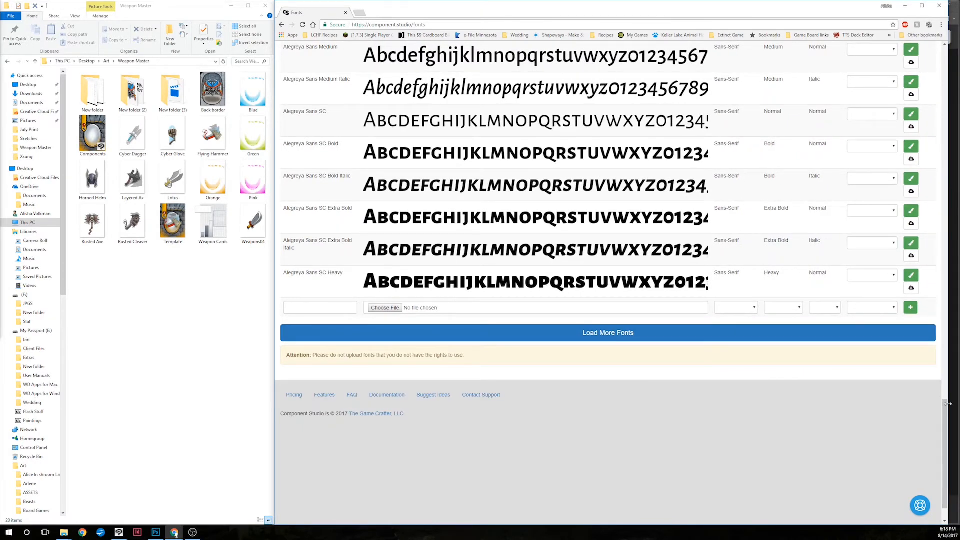
{"action": "left_click_drag", "start_coordinate": [948, 404], "coordinate": [930, 182]}
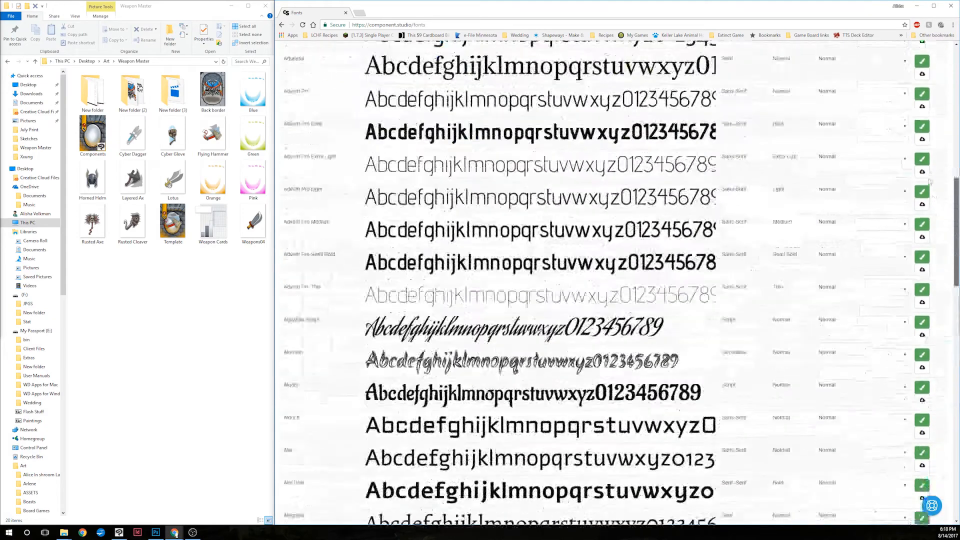
{"action": "scroll", "coordinate": [537, 214], "scroll_direction": "up", "scroll_amount": 15}
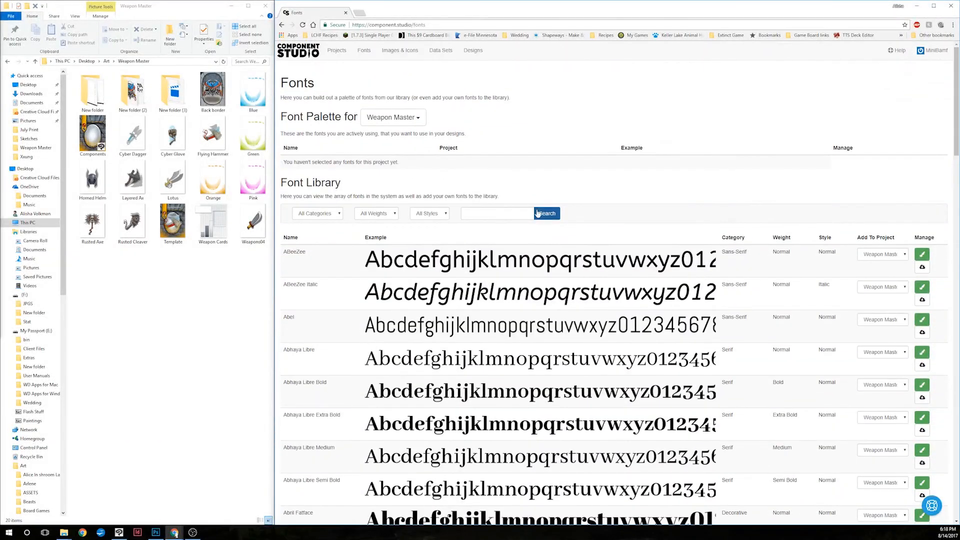
- Filter the font library to Decorative fonts with Semi Bold weight and add Mirza Semi Bold to the Weapon Master palette
{"action": "left_click", "coordinate": [394, 219]}
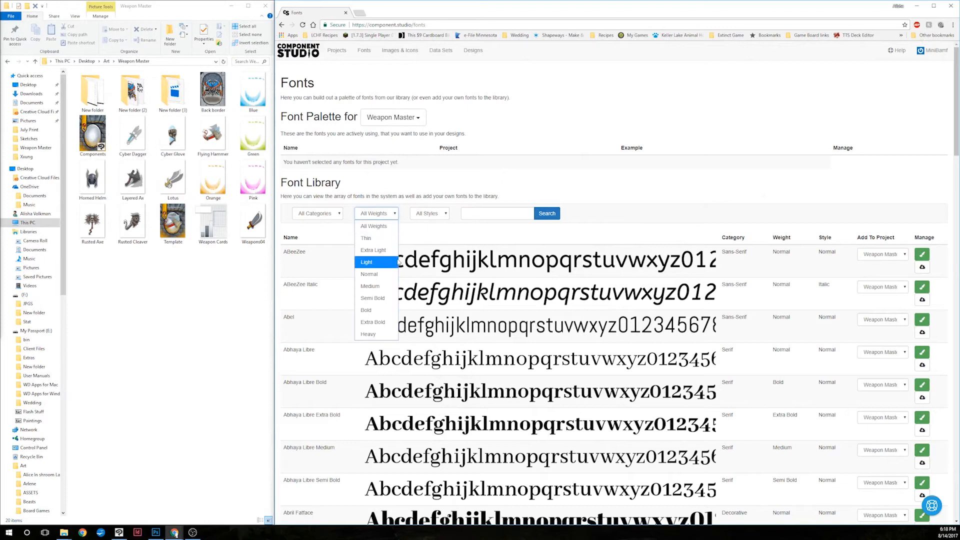
{"action": "left_click", "coordinate": [384, 298]}
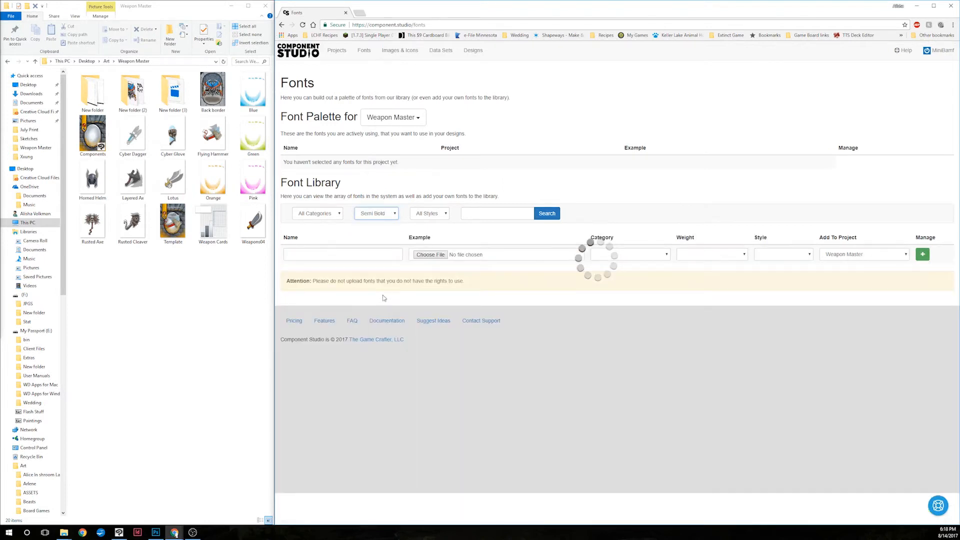
{"action": "scroll", "coordinate": [346, 294], "scroll_direction": "down", "scroll_amount": 2}
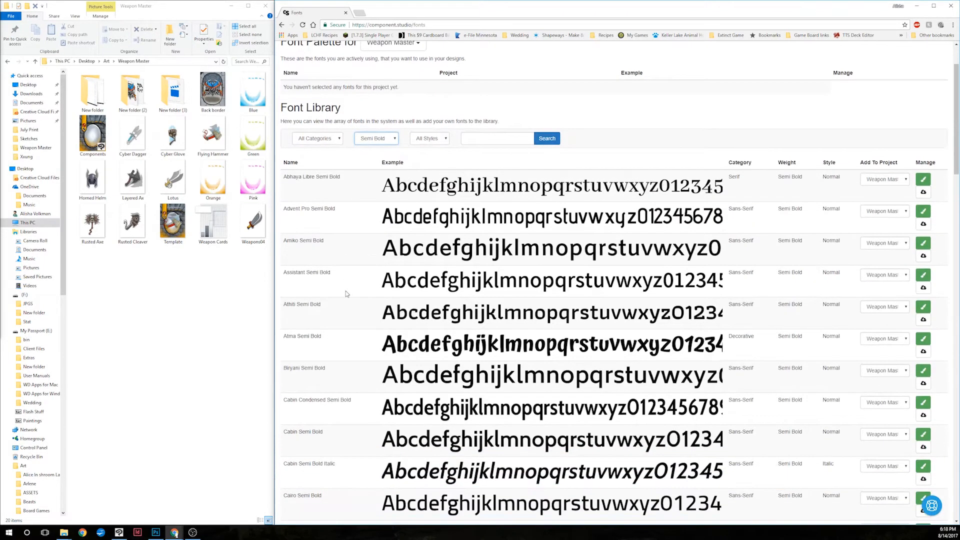
{"action": "scroll", "coordinate": [349, 298], "scroll_direction": "down", "scroll_amount": 3}
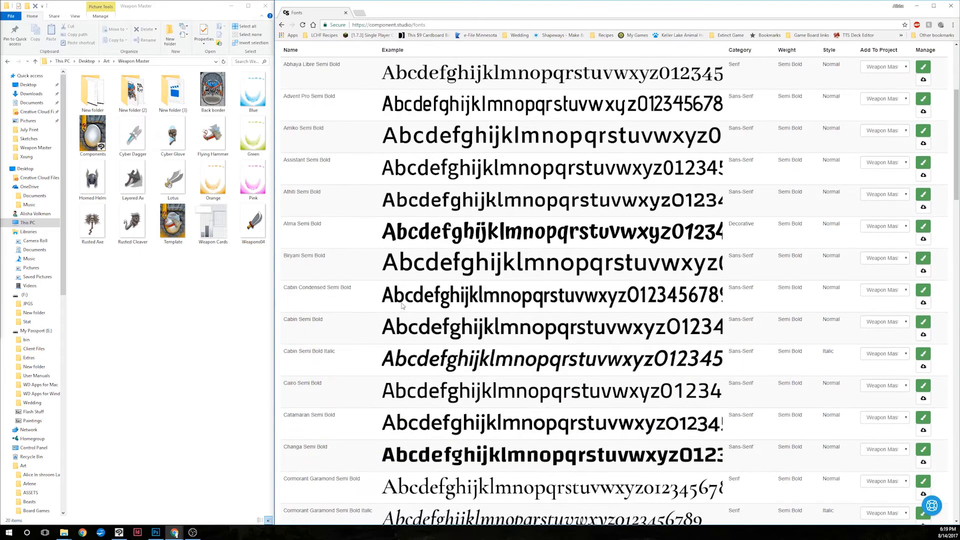
{"action": "scroll", "coordinate": [363, 198], "scroll_direction": "up", "scroll_amount": 5}
{"action": "left_click", "coordinate": [316, 213]}
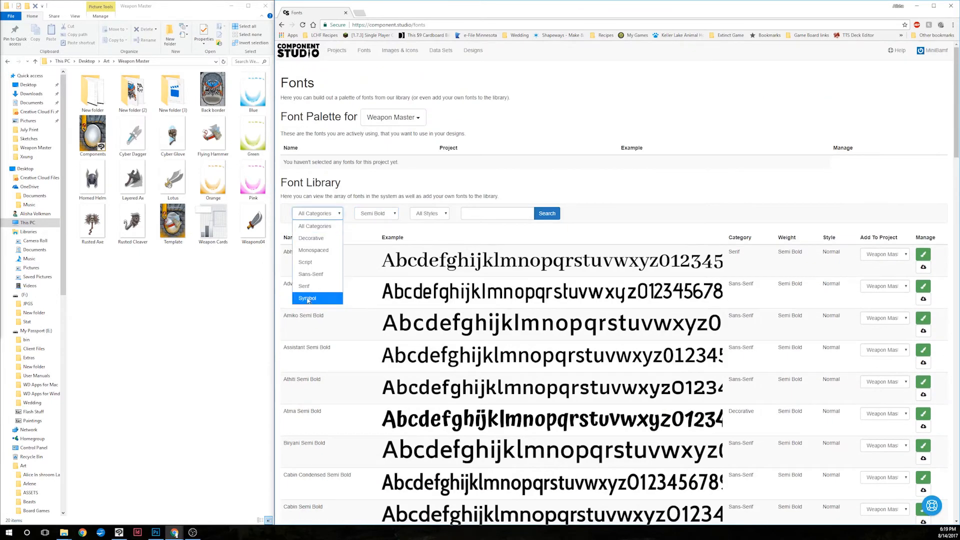
{"action": "left_click", "coordinate": [315, 238]}
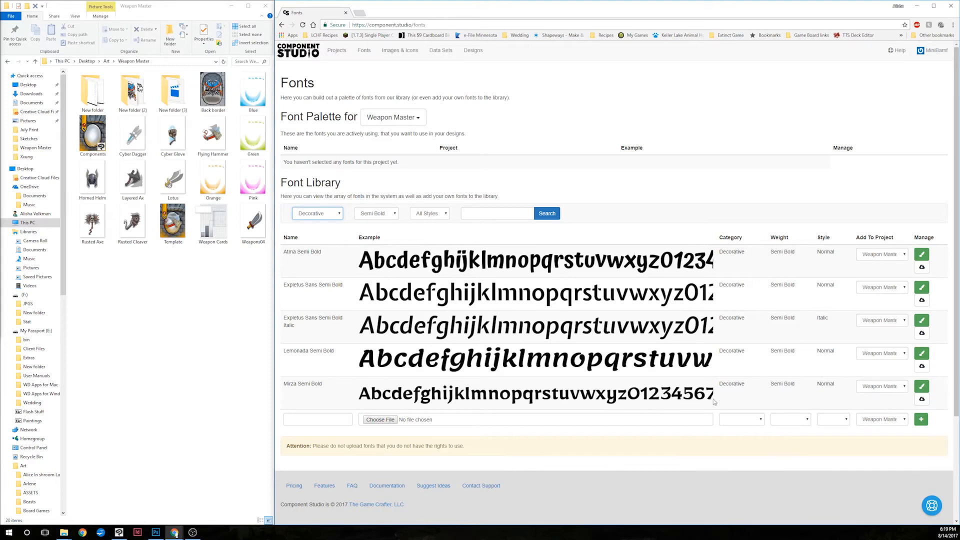
{"action": "left_click", "coordinate": [920, 388]}
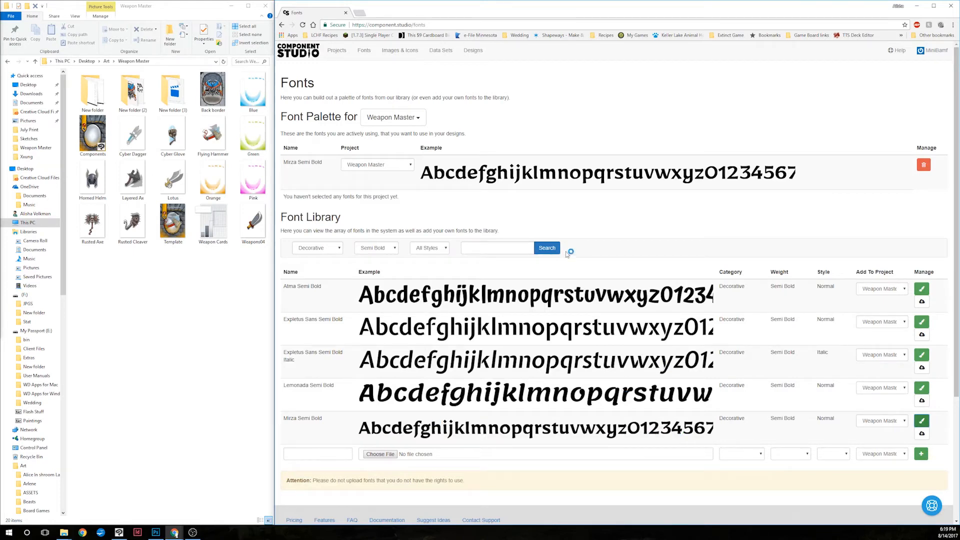
- Create an image folder named "18 Card pack Images" for the Weapon Master project
{"action": "left_click", "coordinate": [391, 51]}
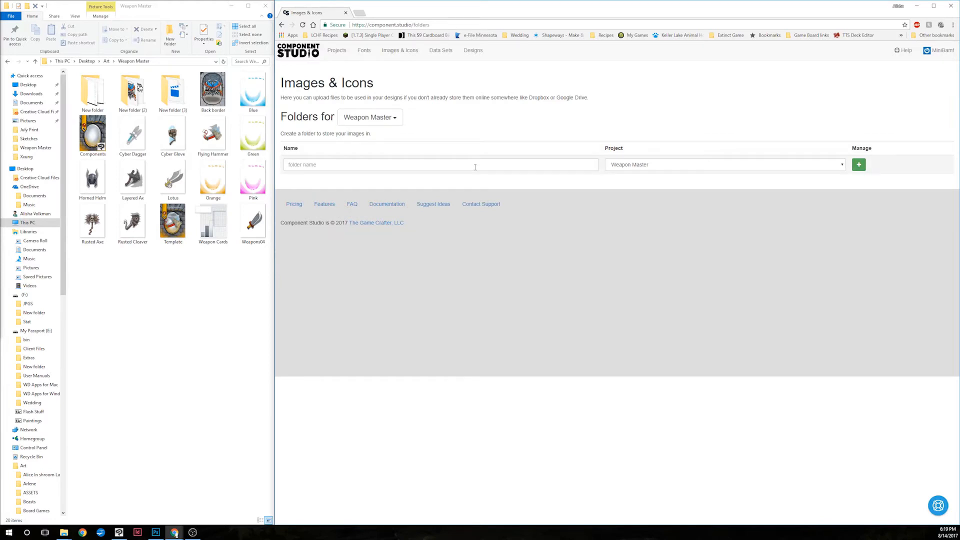
{"action": "left_click", "coordinate": [473, 165]}
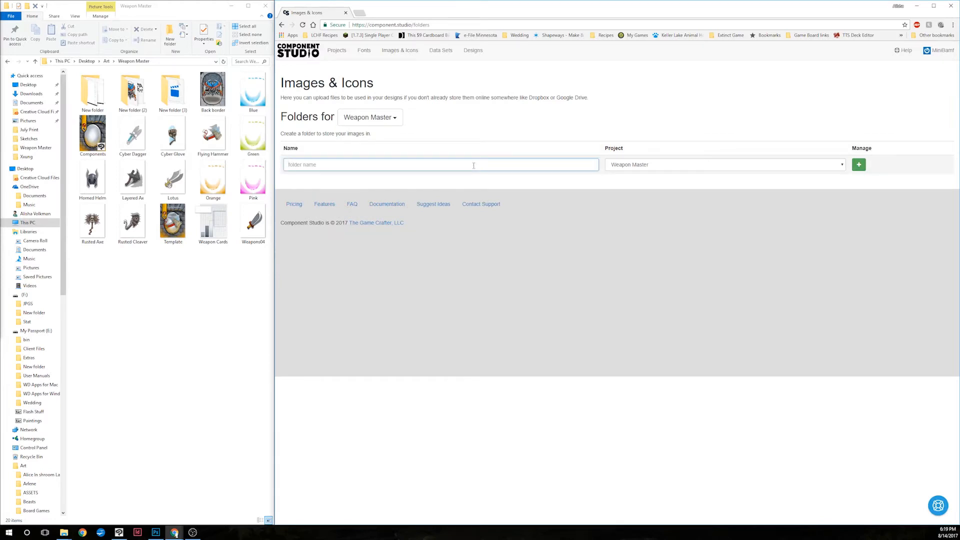
{"action": "type", "text": "18 Card pack Images"}
{"action": "left_click", "coordinate": [858, 165]}
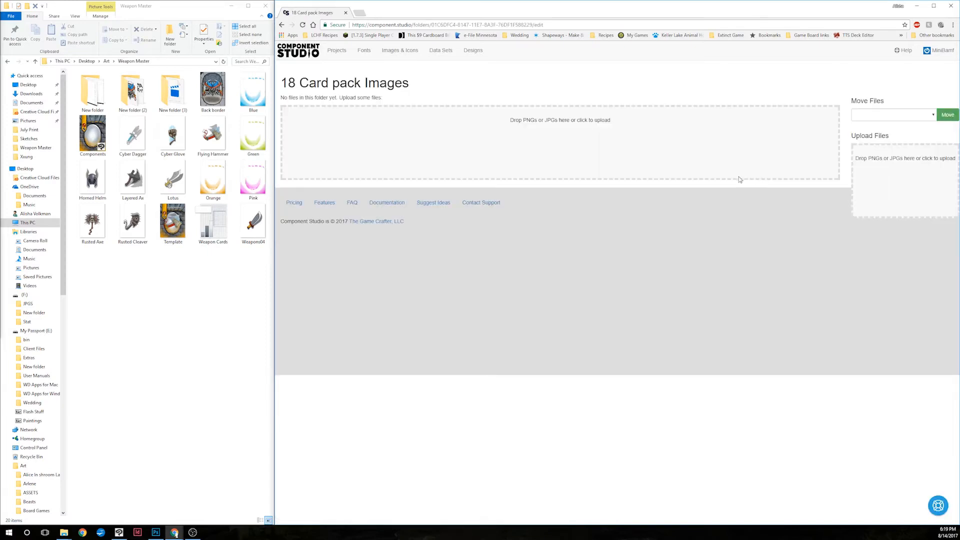
- Upload the images from Back border through Weapons04 into the new folder, leaving out Components, Template and Weapon Cards
{"action": "left_click", "coordinate": [217, 274]}
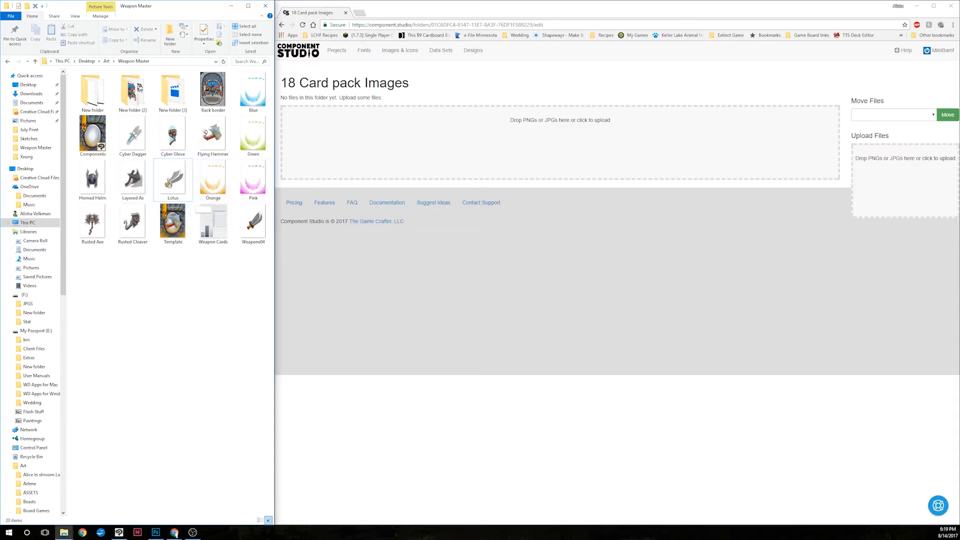
{"action": "left_click", "coordinate": [222, 92]}
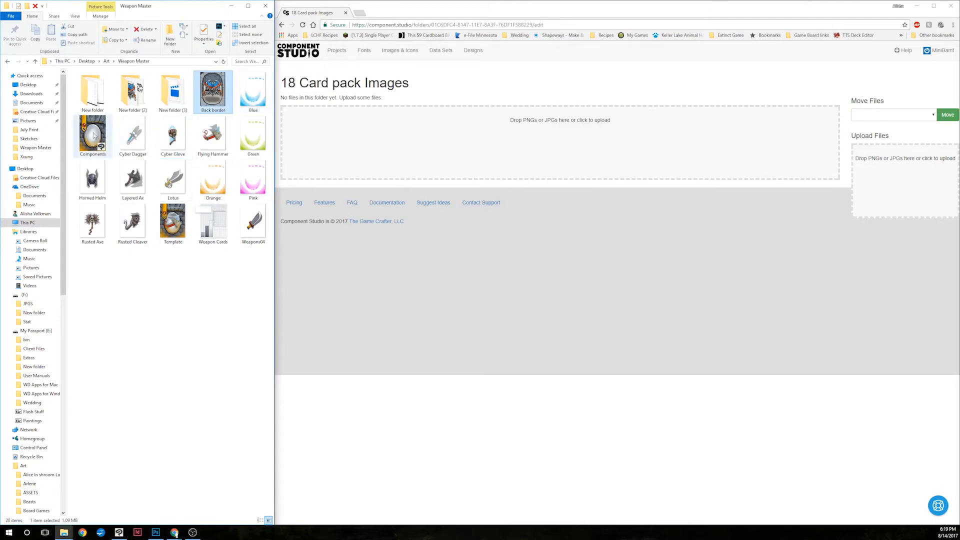
{"action": "left_click", "coordinate": [250, 232], "text": "shift"}
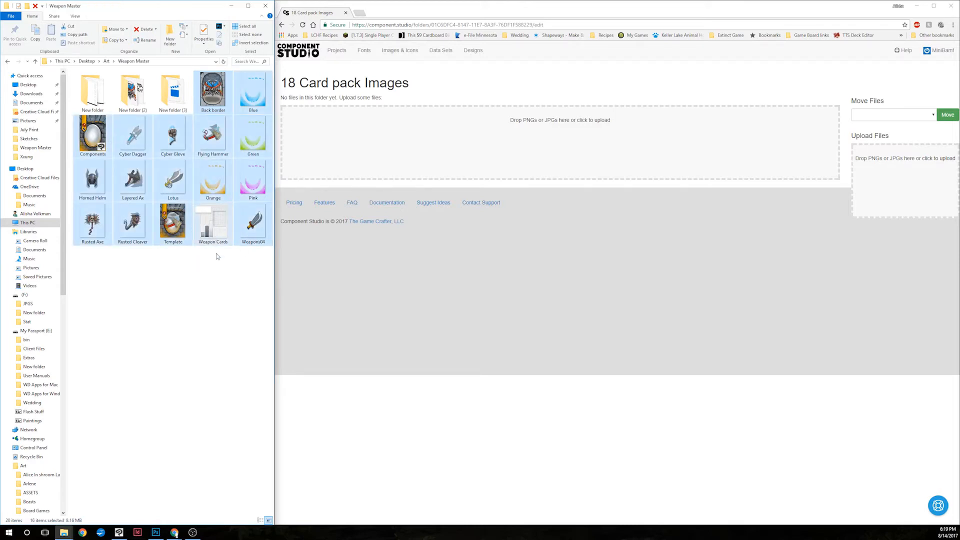
{"action": "left_click", "coordinate": [212, 232], "text": "ctrl"}
{"action": "left_click", "coordinate": [181, 229], "text": "ctrl"}
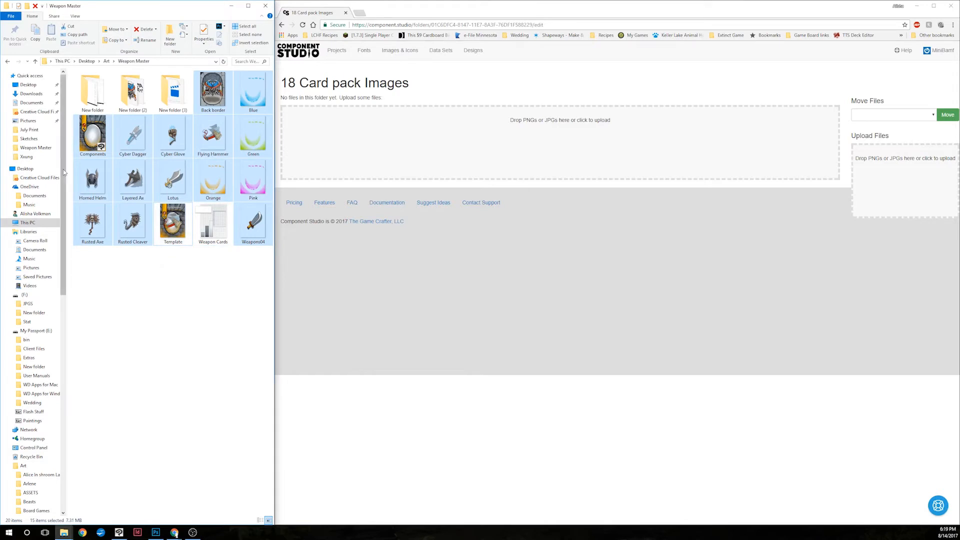
{"action": "left_click", "coordinate": [92, 141], "text": "ctrl"}
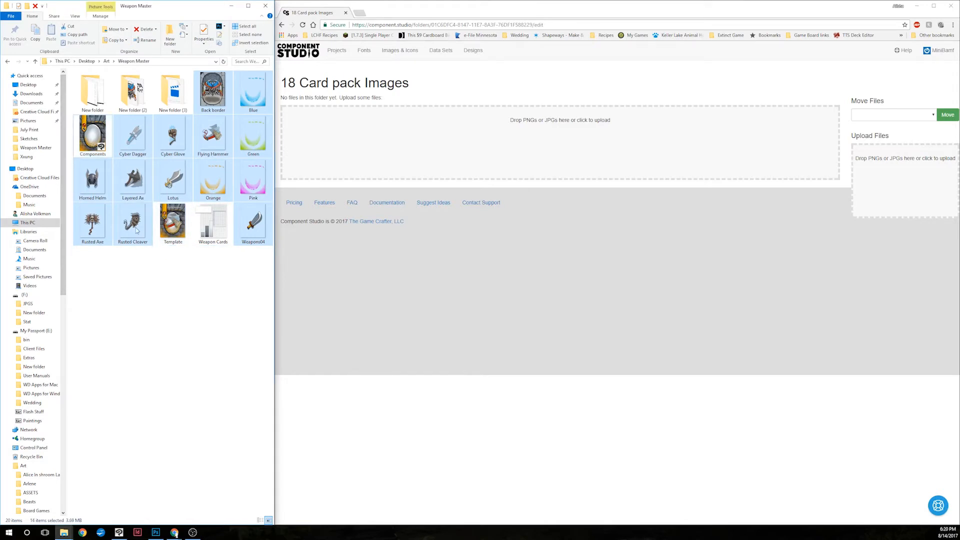
{"action": "left_click_drag", "start_coordinate": [136, 230], "coordinate": [521, 145]}
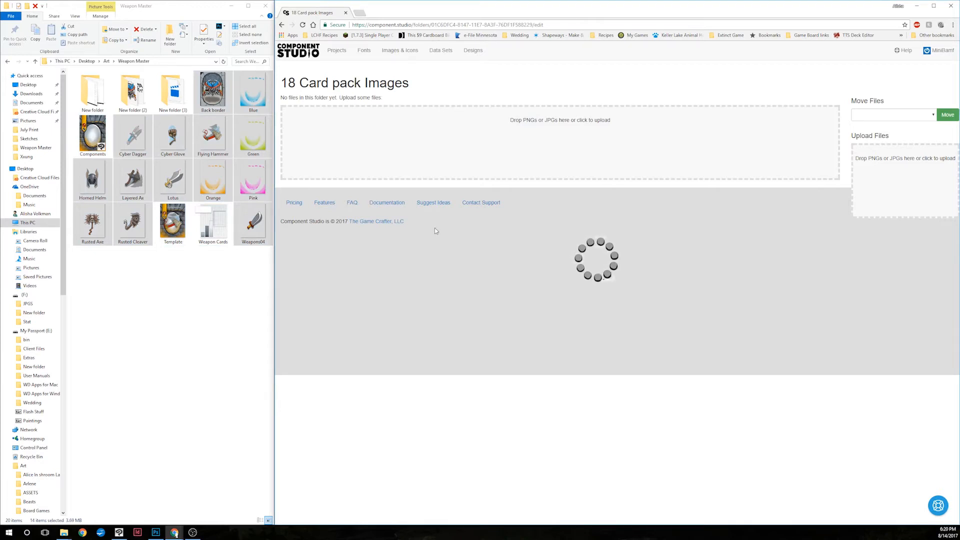
- Open the Template image in Photo Gallery and place its window beside the browser as a reference
{"action": "right_click", "coordinate": [174, 228]}
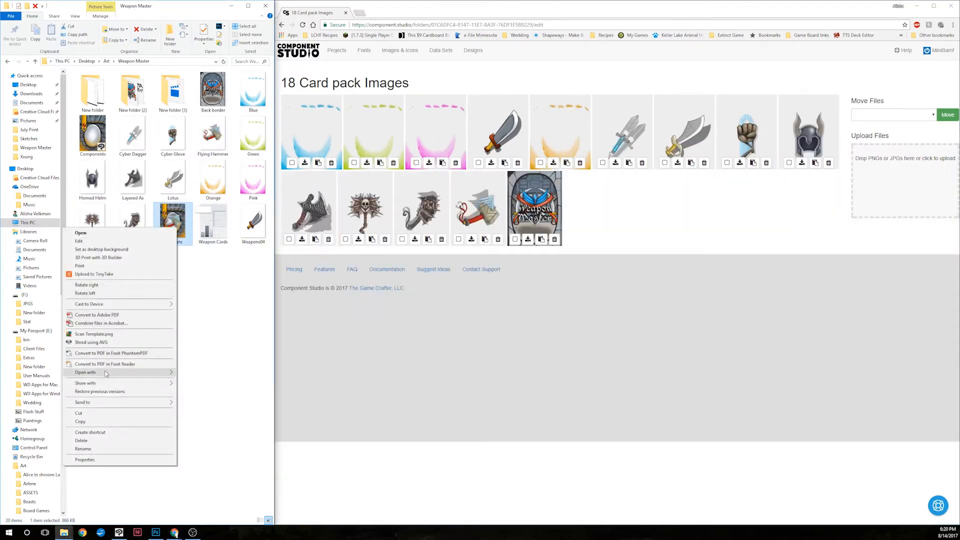
{"action": "mouse_move", "coordinate": [162, 373]}
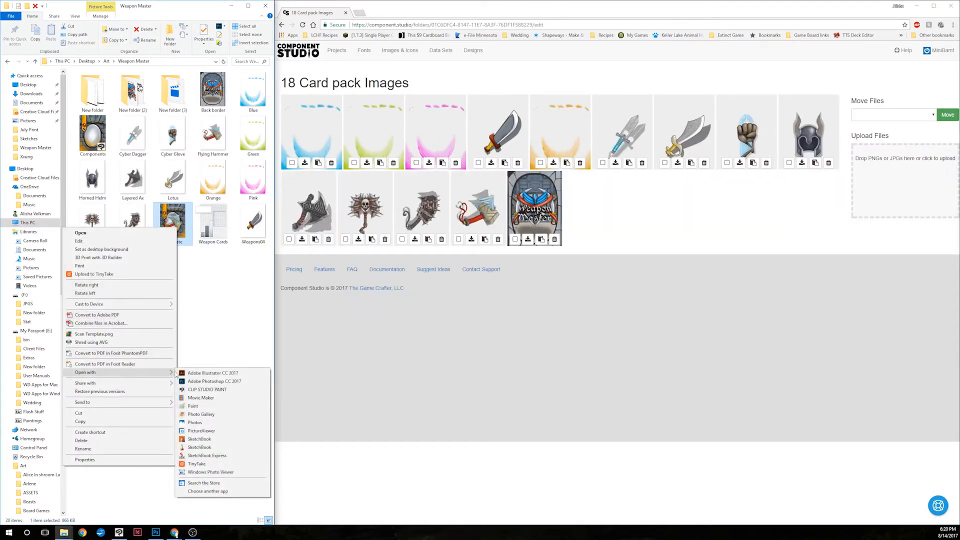
{"action": "left_click", "coordinate": [217, 415]}
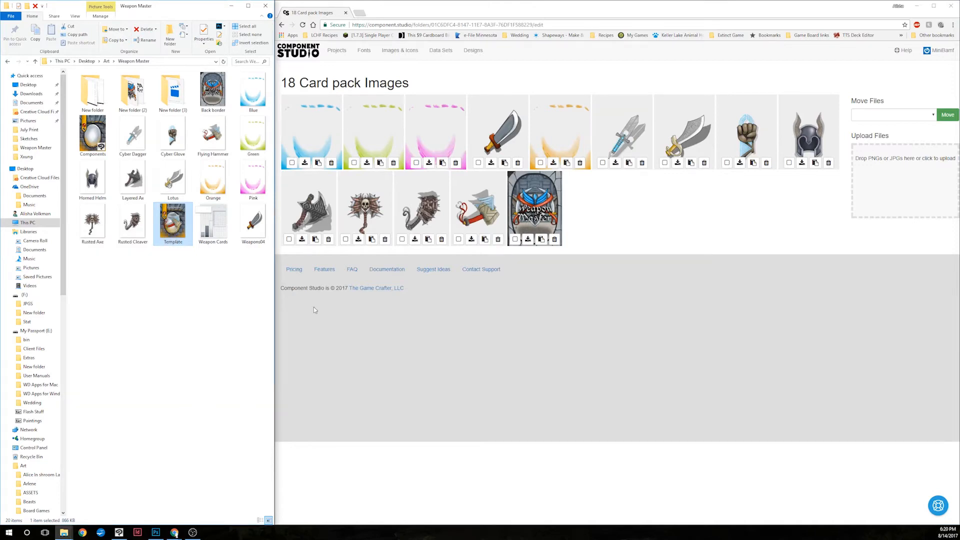
{"action": "left_click_drag", "start_coordinate": [0, 75], "coordinate": [0, 177]}
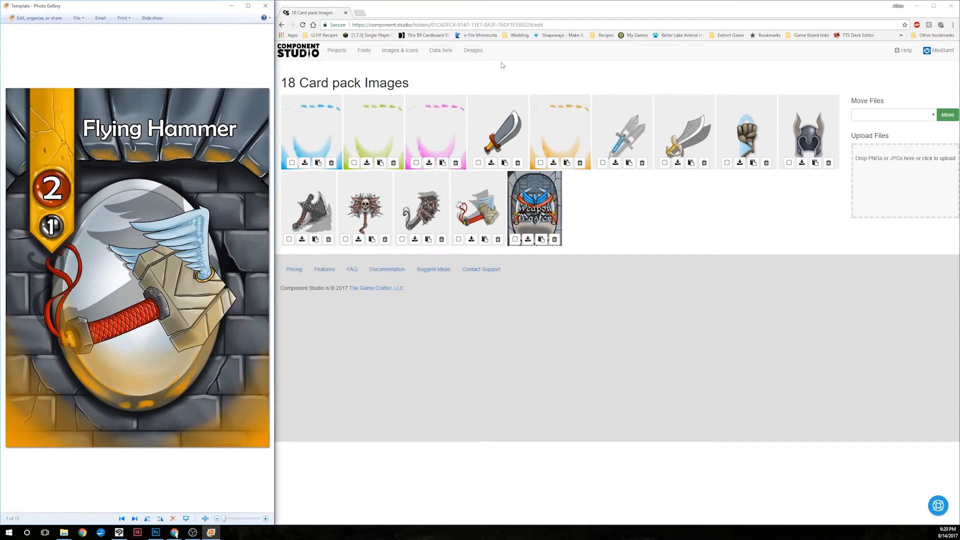
- Open the Component Data Sets page in the browser and place the Images & Icons page in a separate window beside it
{"action": "left_click", "coordinate": [442, 51]}
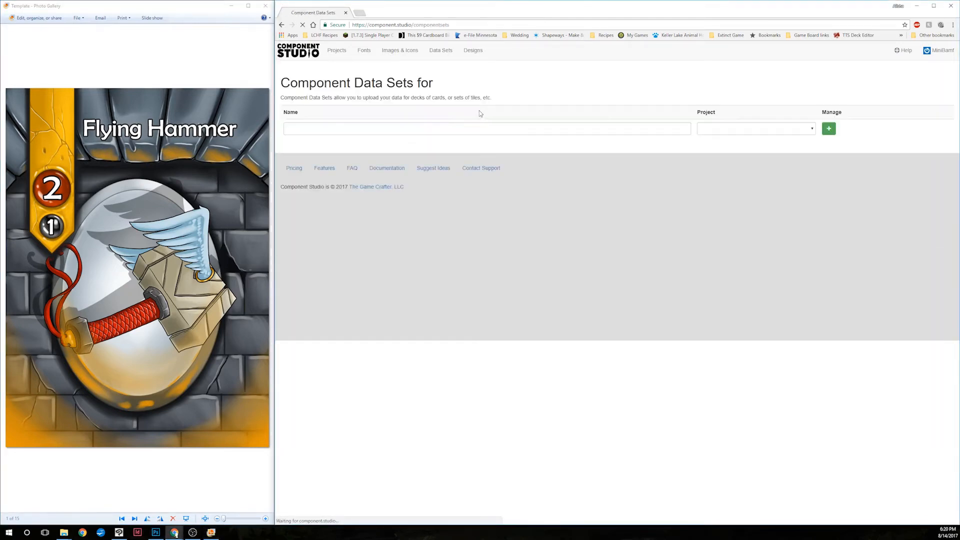
{"action": "middle_click", "coordinate": [385, 52]}
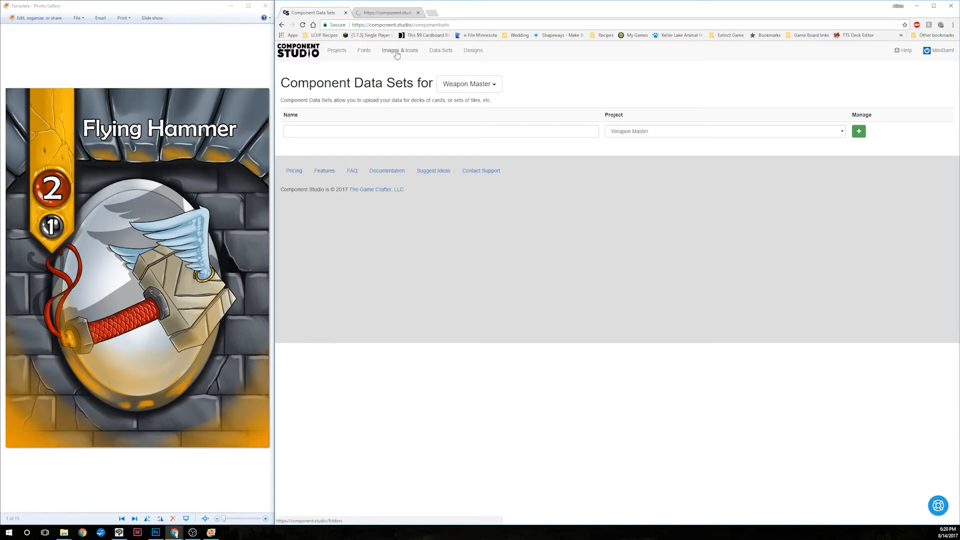
{"action": "right_click", "coordinate": [397, 55]}
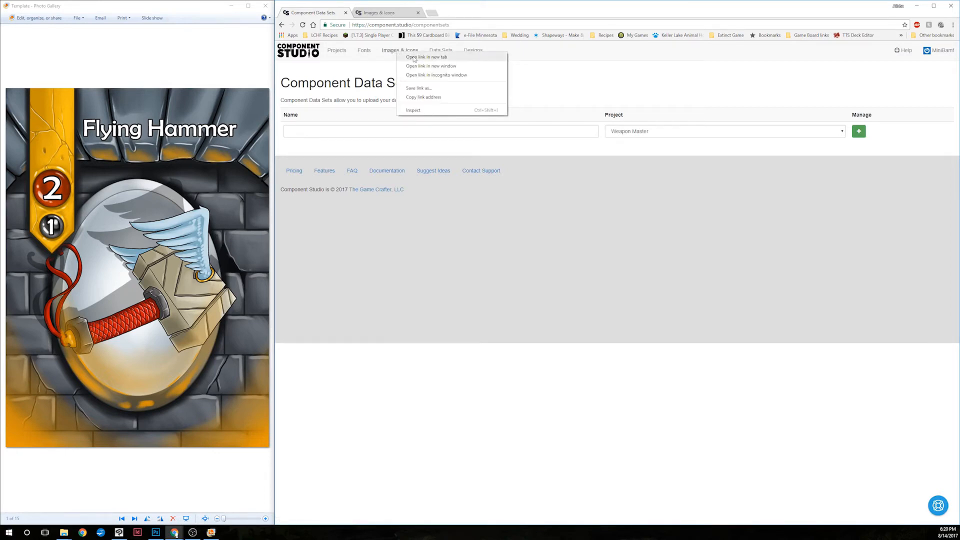
{"action": "left_click", "coordinate": [388, 19]}
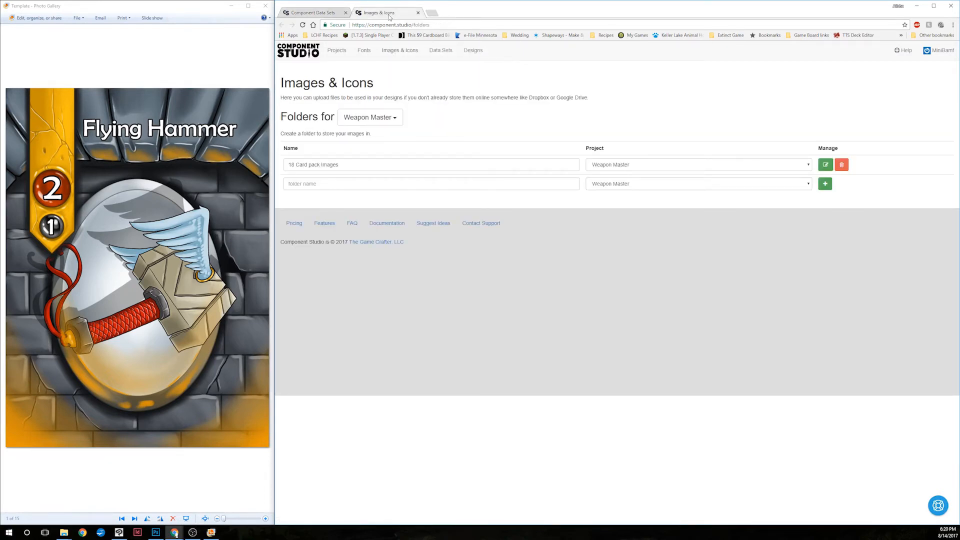
{"action": "left_click_drag", "start_coordinate": [389, 17], "coordinate": [2, 113]}
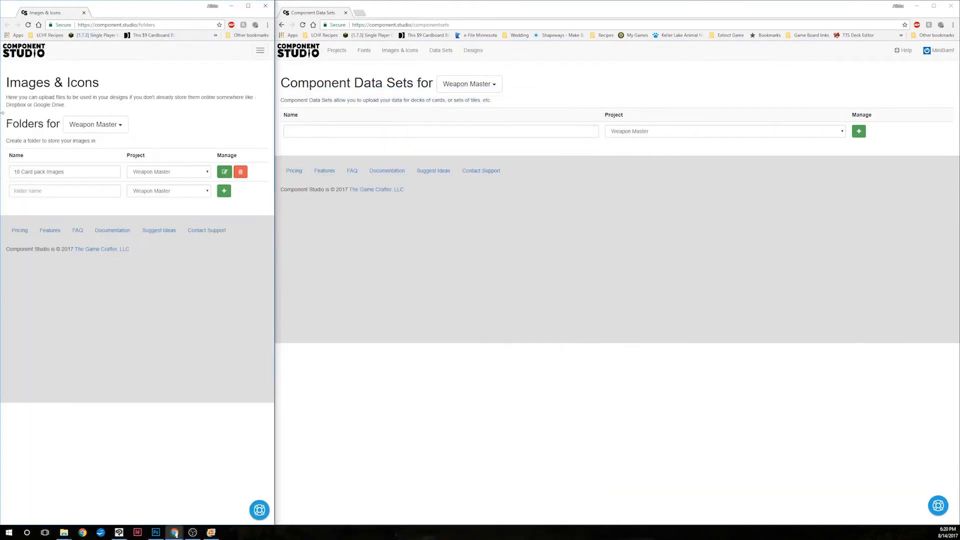
- Open the "18 Card pack Images" folder and bring all of its uploaded thumbnails into view
{"action": "left_click", "coordinate": [224, 174]}
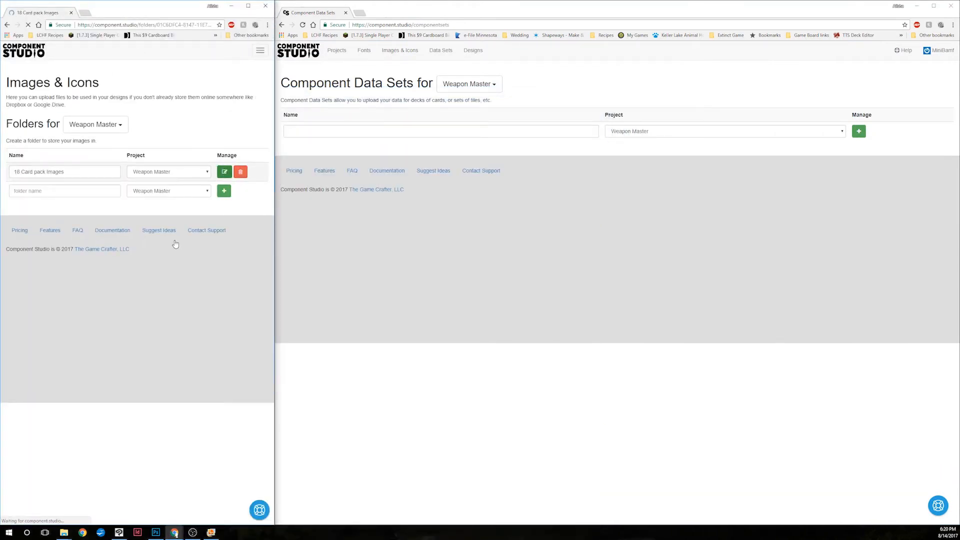
{"action": "scroll", "coordinate": [143, 251], "scroll_direction": "down", "scroll_amount": 2}
{"action": "scroll", "coordinate": [142, 251], "scroll_direction": "down", "scroll_amount": 2}
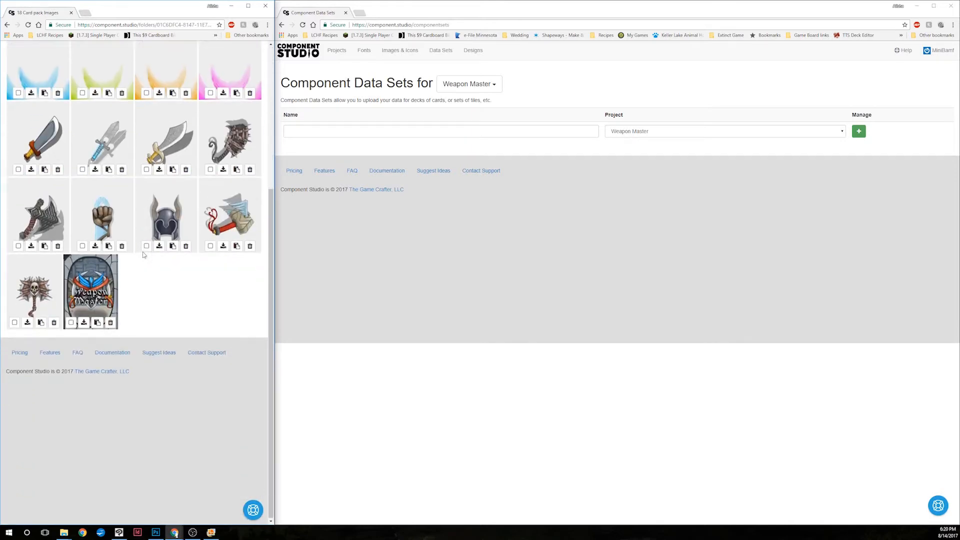
{"action": "scroll", "coordinate": [142, 251], "scroll_direction": "up", "scroll_amount": 2}
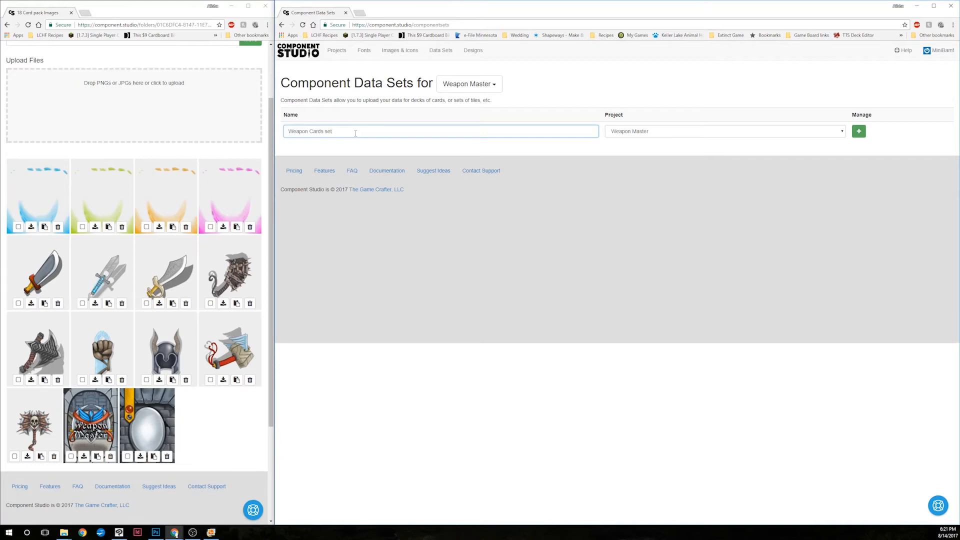
- Create a component data set named "Weapon Cards Merge" in the Weapon Master project
{"action": "key", "text": "ctrl+shift+Left"}
{"action": "type", "text": "Merge"}
{"action": "left_click", "coordinate": [692, 145]}
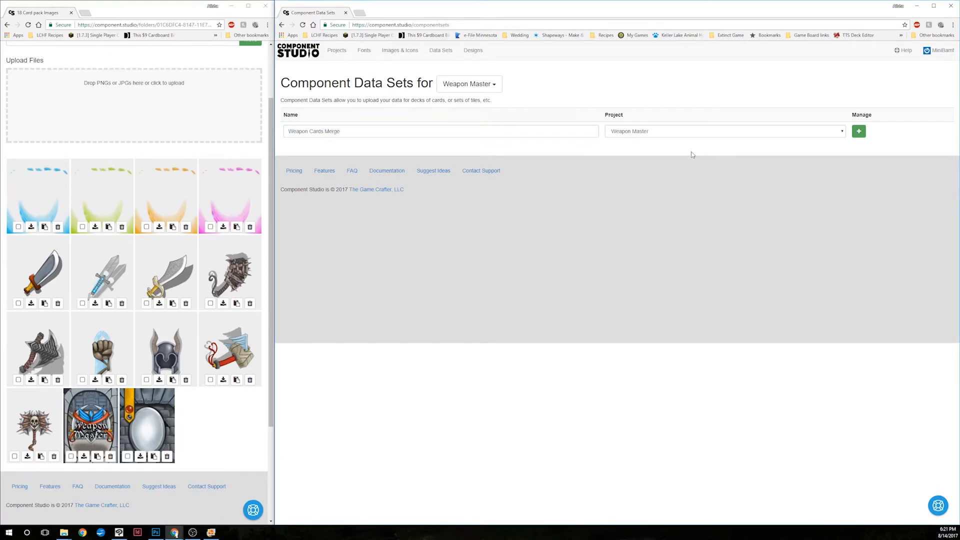
{"action": "left_click", "coordinate": [858, 131]}
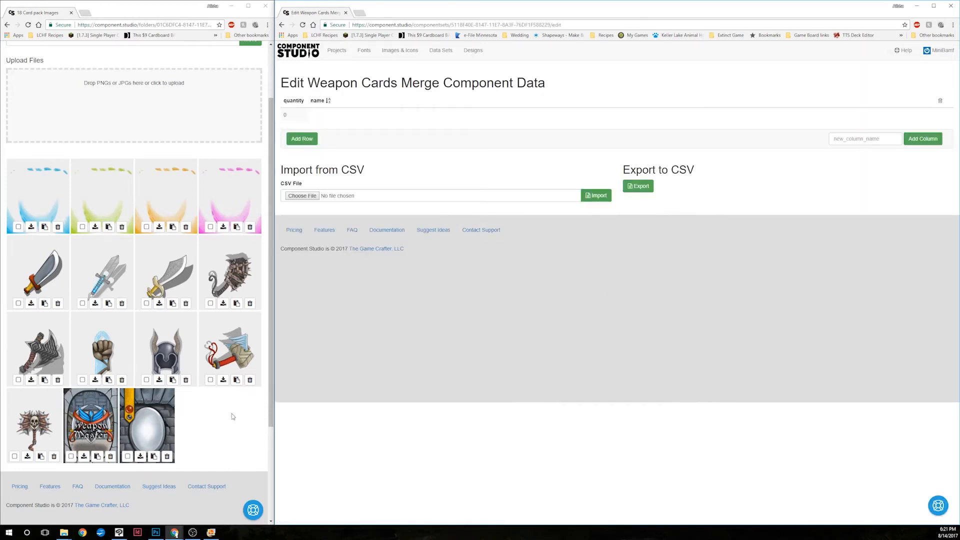
- Add nine rows to the Weapon Cards Merge data set, one for each weapon image
{"action": "left_click", "coordinate": [302, 140]}
{"action": "left_click", "coordinate": [301, 160]}
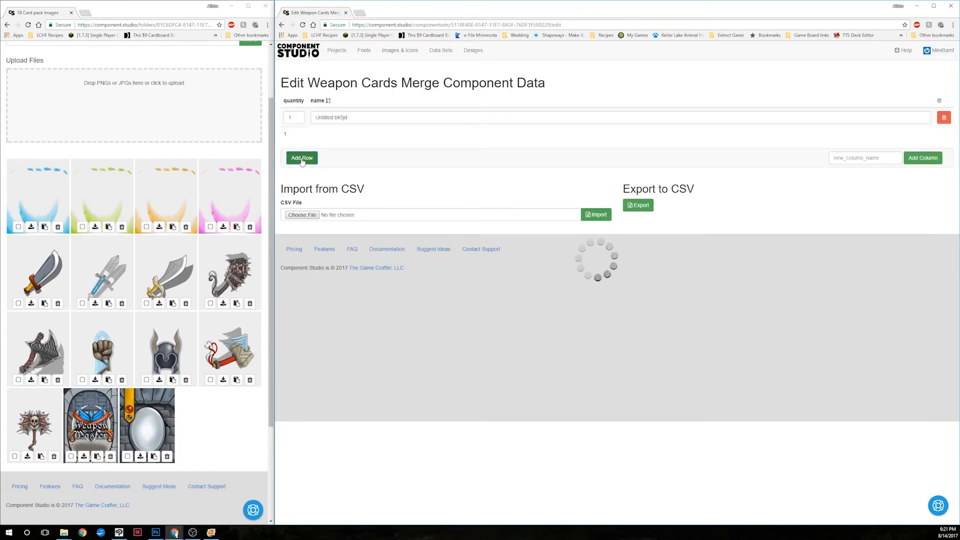
{"action": "left_click", "coordinate": [301, 178]}
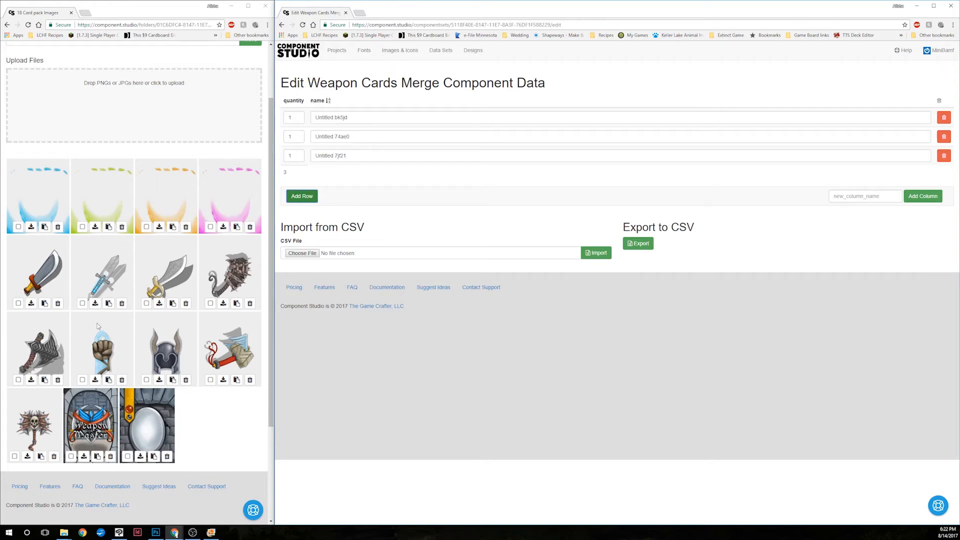
{"action": "left_click", "coordinate": [304, 199]}
{"action": "left_click", "coordinate": [305, 216]}
{"action": "left_click", "coordinate": [306, 235]}
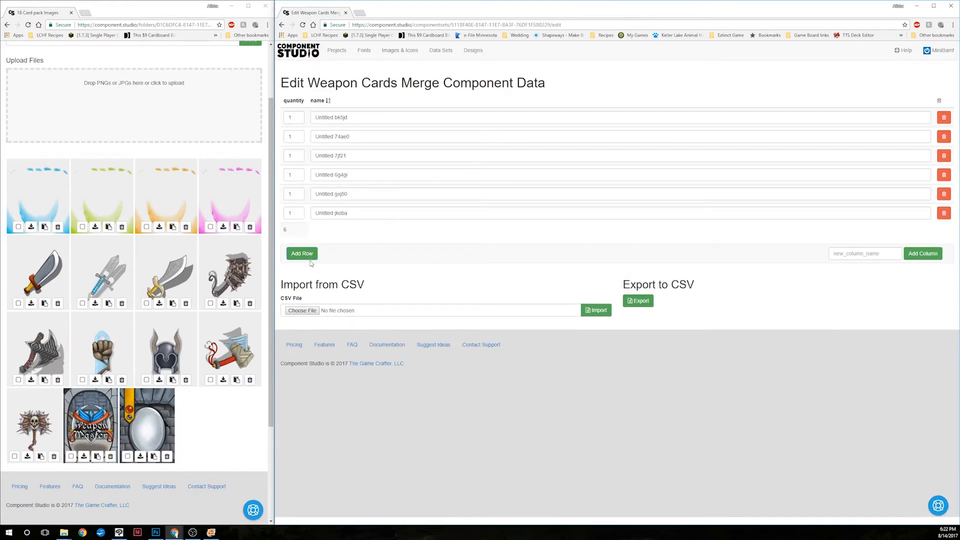
{"action": "left_click", "coordinate": [303, 253]}
{"action": "triple_click", "coordinate": [307, 254]}
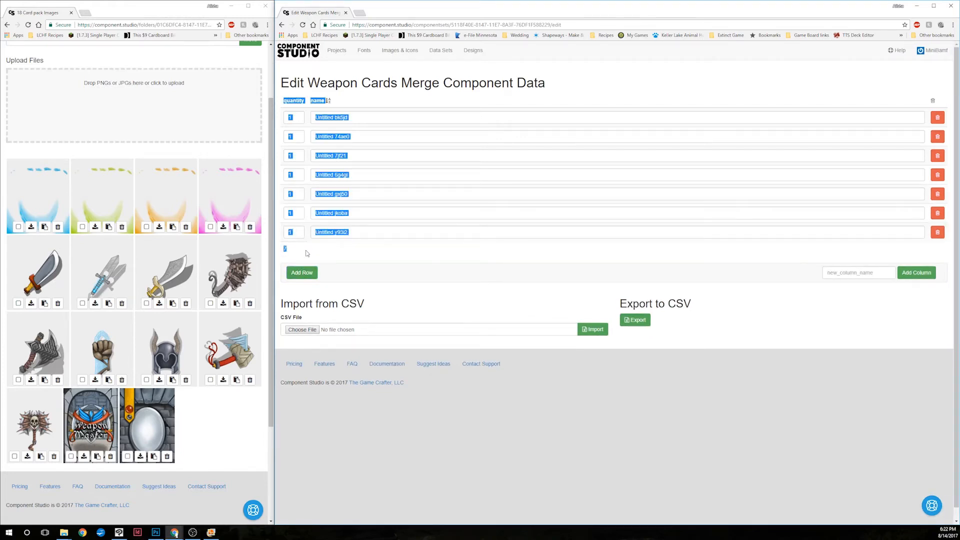
{"action": "left_click", "coordinate": [305, 273]}
{"action": "left_click", "coordinate": [306, 292]}
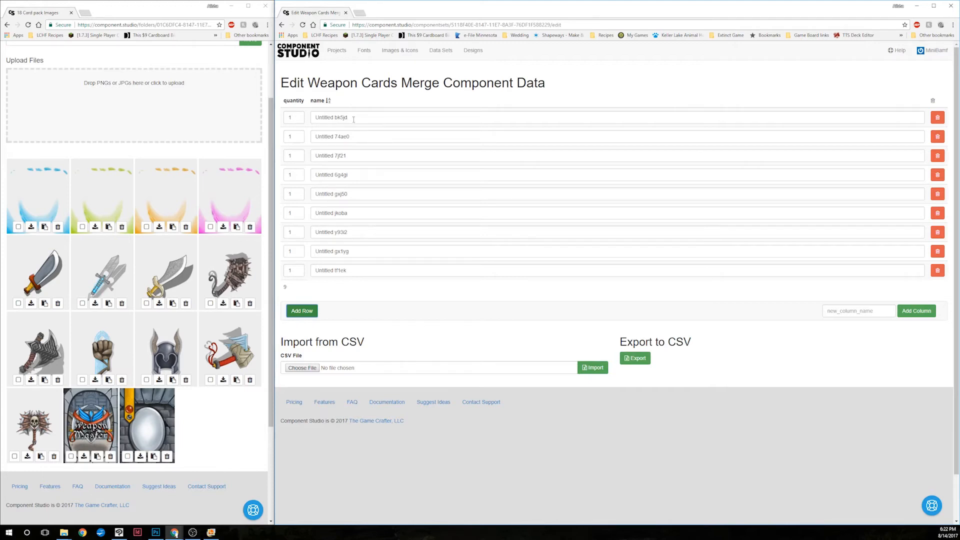
- Name the first row of the data set "Royal Blade"
{"action": "left_click_drag", "start_coordinate": [353, 119], "coordinate": [288, 121]}
{"action": "type", "text": "Ro9yal"}
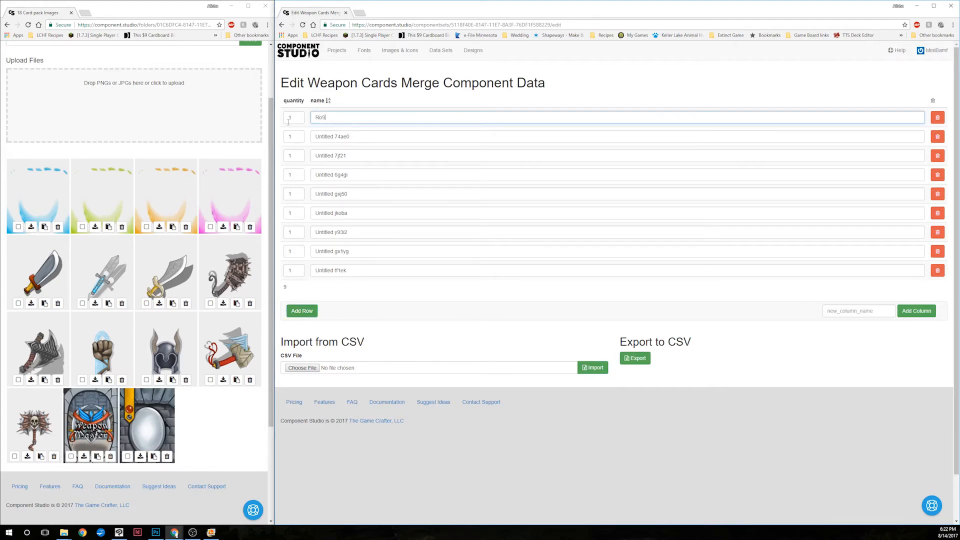
{"action": "key", "text": "BackSpace"}
{"action": "key", "text": "BackSpace"}
{"action": "key", "text": "BackSpace"}
{"action": "key", "text": "BackSpace"}
{"action": "type", "text": "al"}
{"action": "key", "text": "BackSpace"}
{"action": "key", "text": "BackSpace"}
{"action": "type", "text": "yal Blaede"}
{"action": "key", "text": "BackSpace"}
{"action": "key", "text": "BackSpace"}
{"action": "key", "text": "BackSpace"}
{"action": "type", "text": "d"}
- Name the second row "Cyber Dagger" and the third row "Lotus"
{"action": "key", "text": "Tab"}
{"action": "key", "text": "Tab"}
{"action": "key", "text": "Tab"}
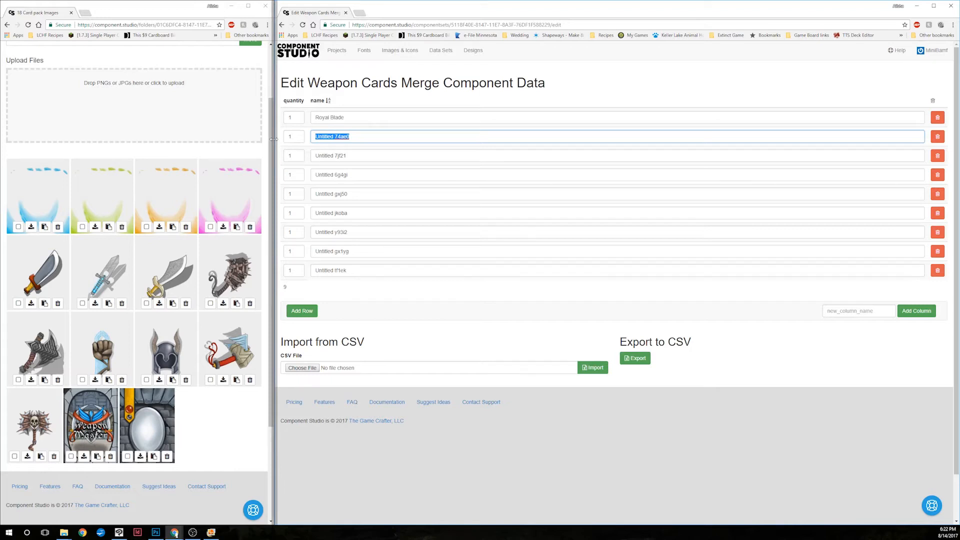
{"action": "type", "text": "Cyber Dagger"}
{"action": "key", "text": "Tab"}
{"action": "key", "text": "Tab"}
{"action": "key", "text": "Tab"}
{"action": "type", "text": "L"}
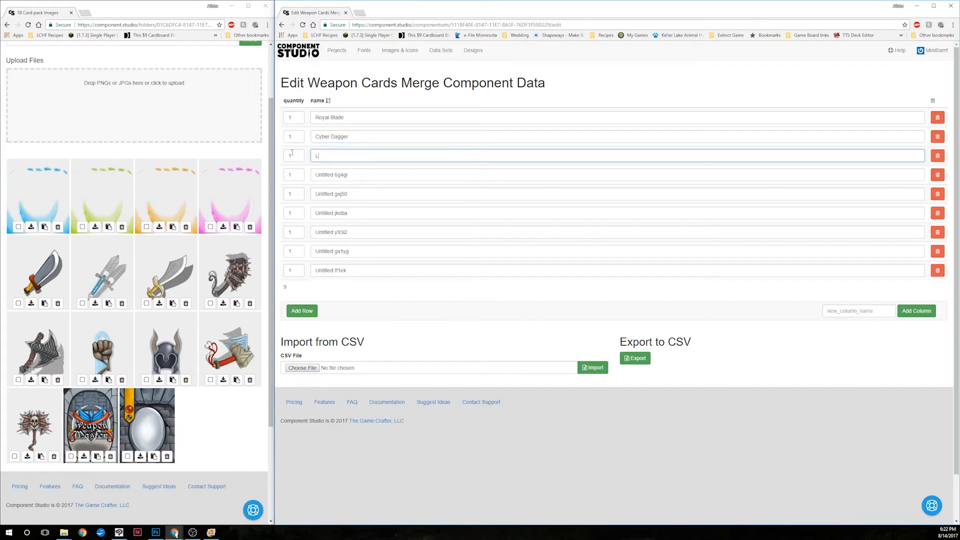
{"action": "type", "text": "otus"}
- Name the fourth row "Rusted Axe" and the fifth row "Bladed Axe"
{"action": "key", "text": "Tab"}
{"action": "key", "text": "Tab"}
{"action": "key", "text": "Tab"}
{"action": "type", "text": "Rusted Axe"}
{"action": "key", "text": "Tab"}
{"action": "key", "text": "Tab"}
{"action": "key", "text": "Tab"}
{"action": "type", "text": "Bladed"}
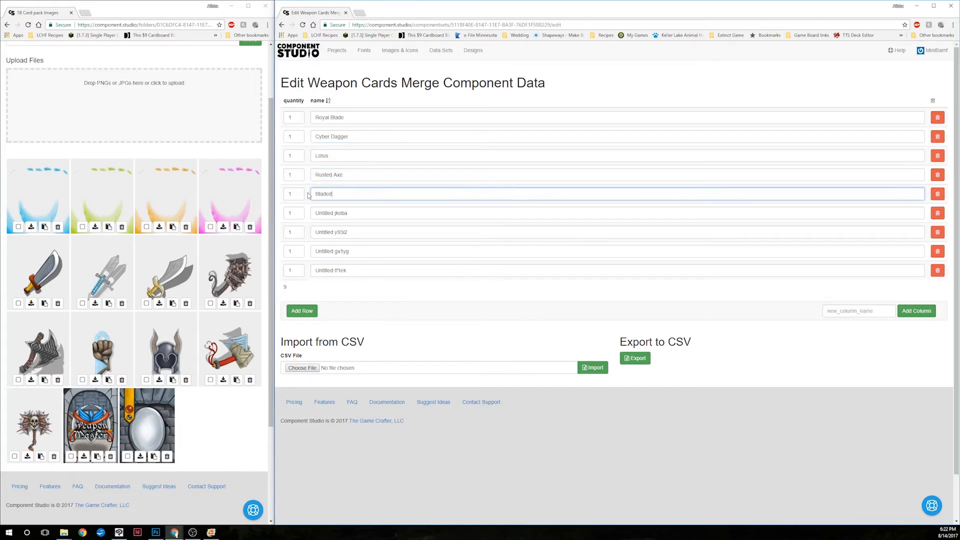
{"action": "type", "text": " Axe"}
- Name the sixth row "Cyber glove" and the seventh row "Horned Helmet"
{"action": "key", "text": "Tab"}
{"action": "key", "text": "Tab"}
{"action": "key", "text": "Tab"}
{"action": "type", "text": "Cyber glove"}
{"action": "key", "text": "Tab"}
{"action": "key", "text": "Tab"}
{"action": "key", "text": "Tab"}
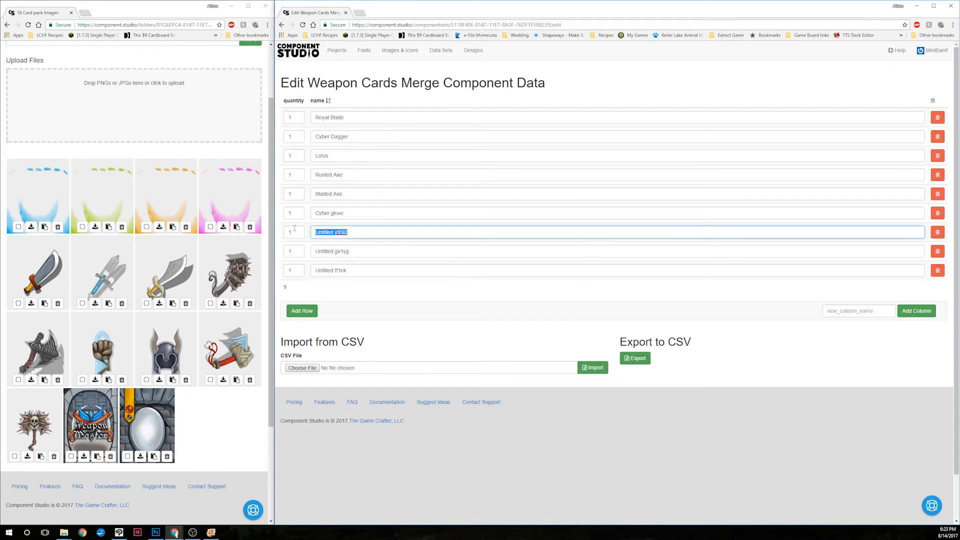
{"action": "type", "text": "Horned Helmet"}
- Name the eighth row "Flying Axe" and the ninth row "Rusted Axe"
{"action": "key", "text": "Tab"}
{"action": "key", "text": "Tab"}
{"action": "key", "text": "Tab"}
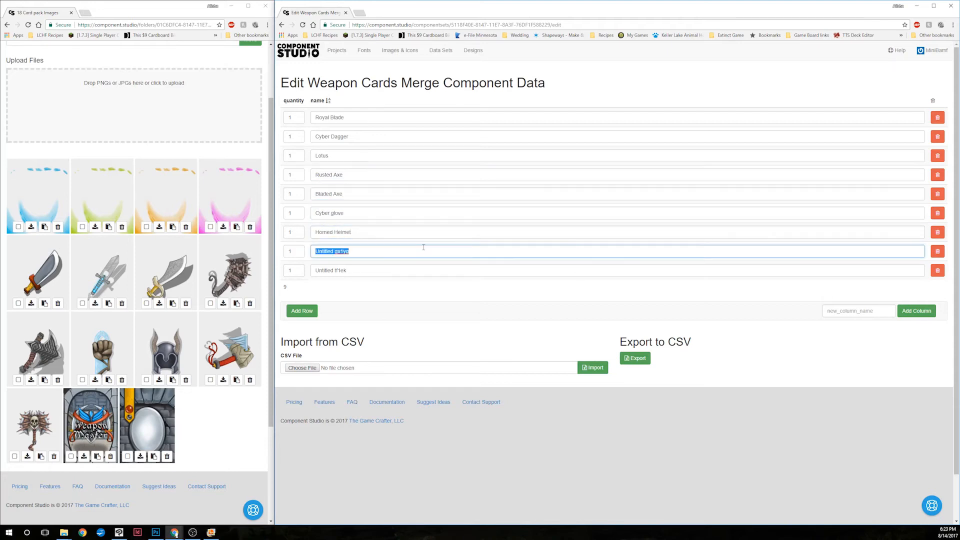
{"action": "type", "text": "Flying Axe"}
{"action": "key", "text": "Tab"}
{"action": "key", "text": "Tab"}
{"action": "key", "text": "Tab"}
{"action": "type", "text": "Rusted Axe"}
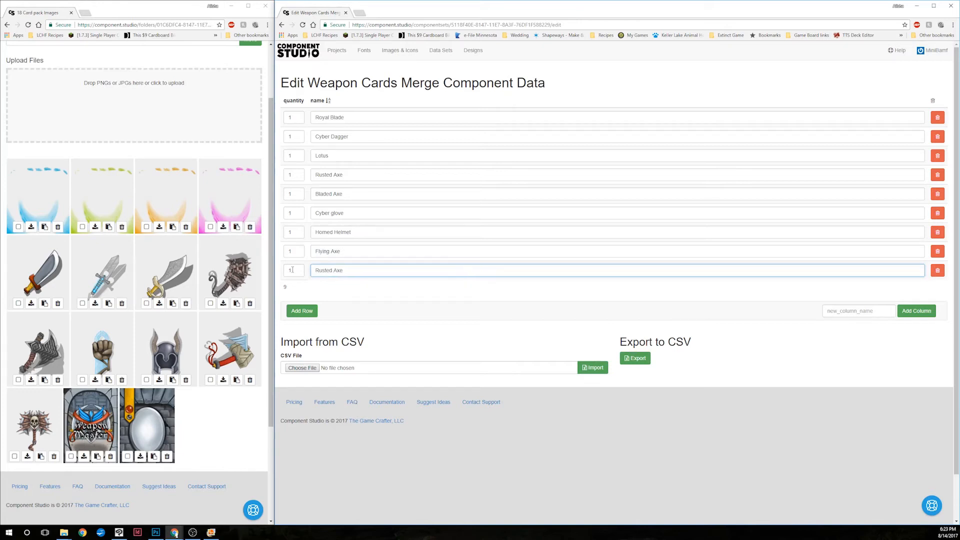
- Rename the fourth row to "Rusted Cleaver" and reload the data set page
{"action": "double_click", "coordinate": [338, 174]}
{"action": "type", "text": "Cleaver"}
{"action": "left_click", "coordinate": [380, 290]}
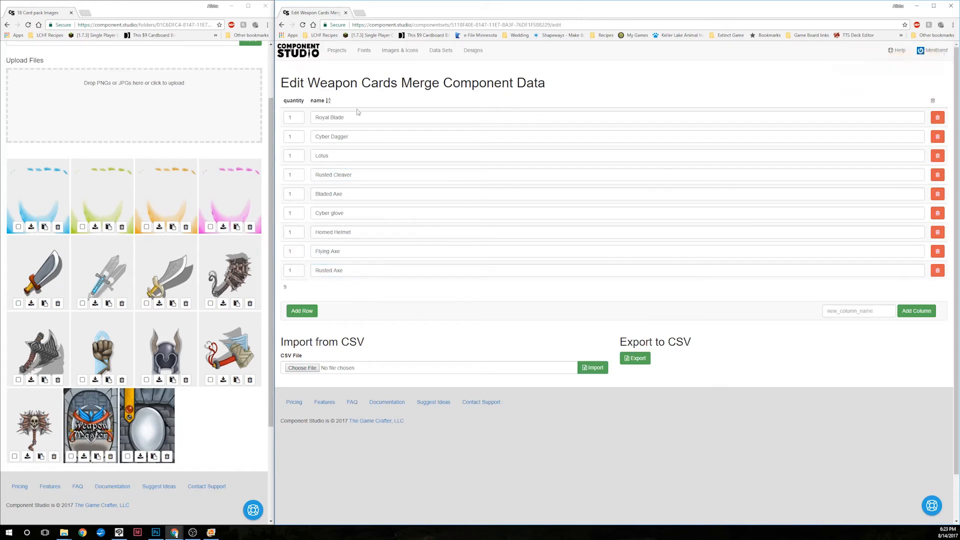
{"action": "key", "text": "F5"}
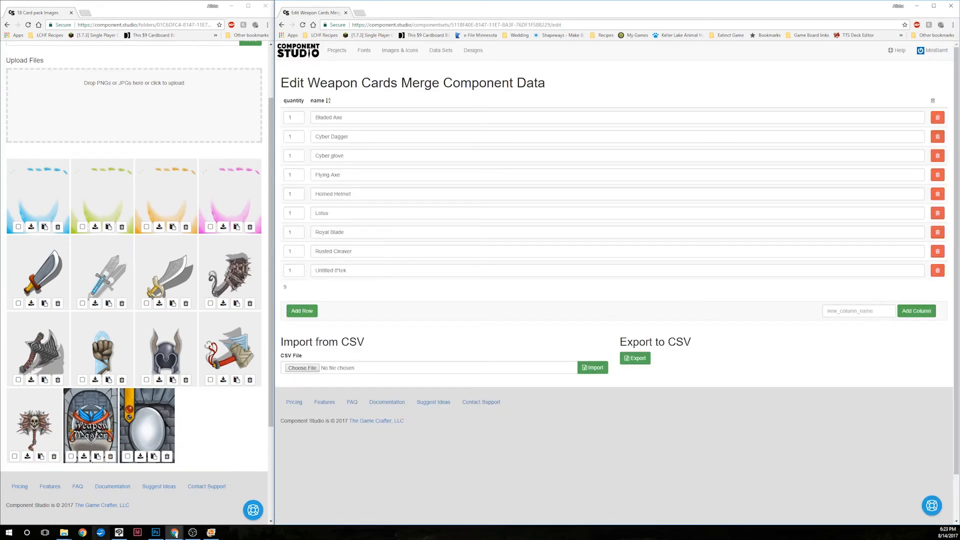
- Show the Template picture in Photo Gallery beside the browser and add an "Image" column to the data set
{"action": "left_click", "coordinate": [211, 532]}
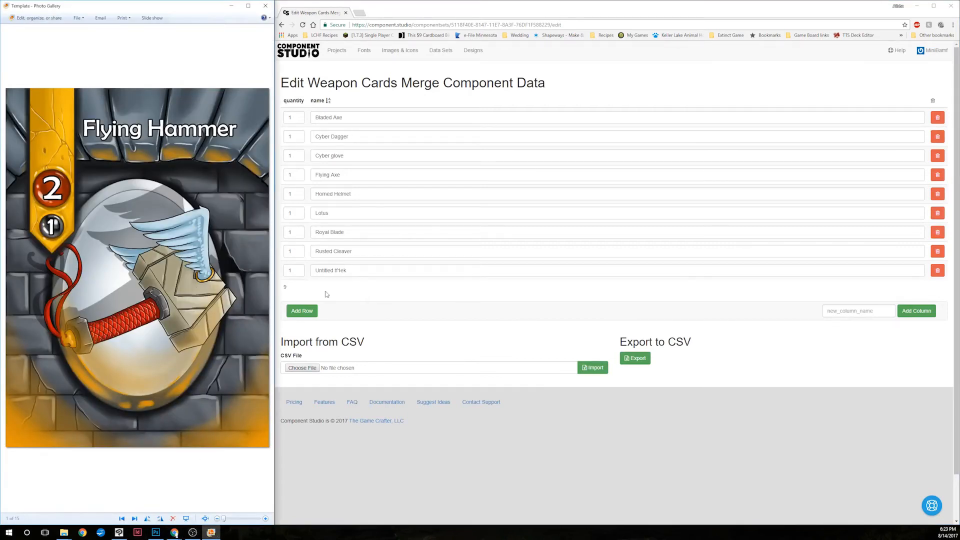
{"action": "left_click", "coordinate": [870, 310]}
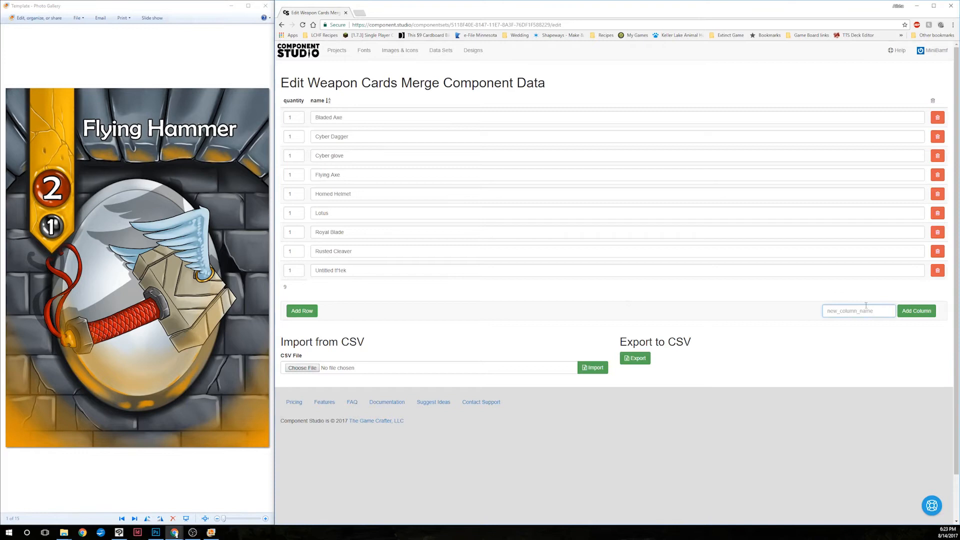
{"action": "type", "text": "Image"}
{"action": "left_click", "coordinate": [915, 310]}
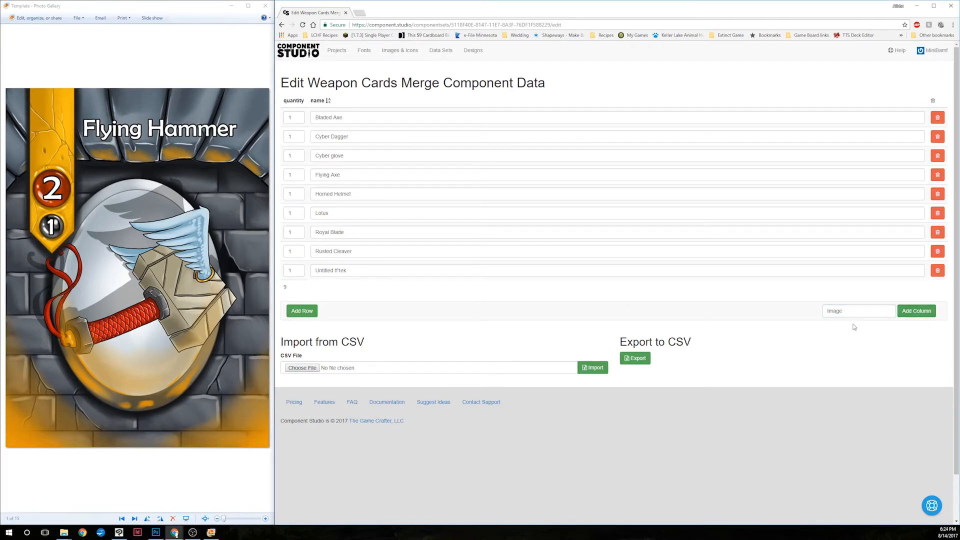
{"action": "left_click", "coordinate": [907, 314]}
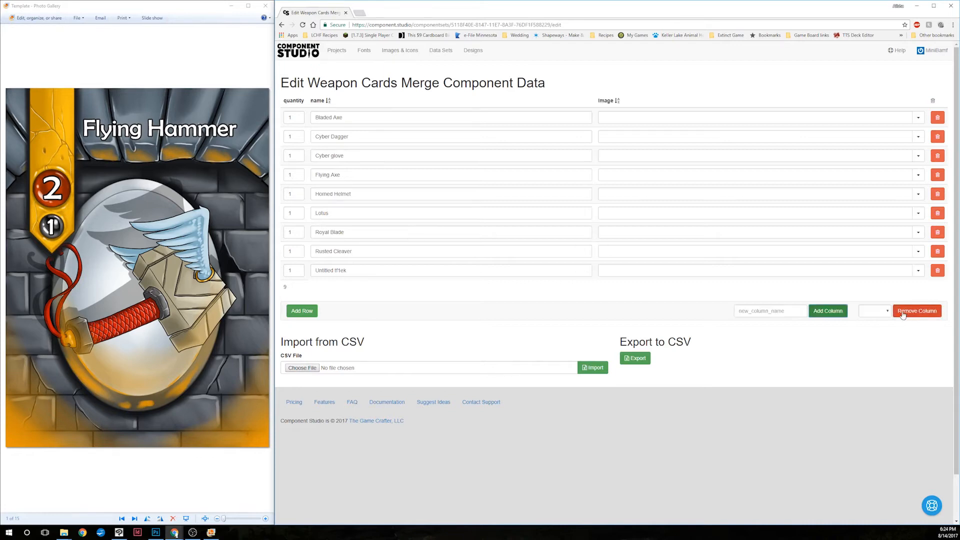
- Add a column named "GlowColor", written without a space, to the data set
{"action": "left_click", "coordinate": [805, 315]}
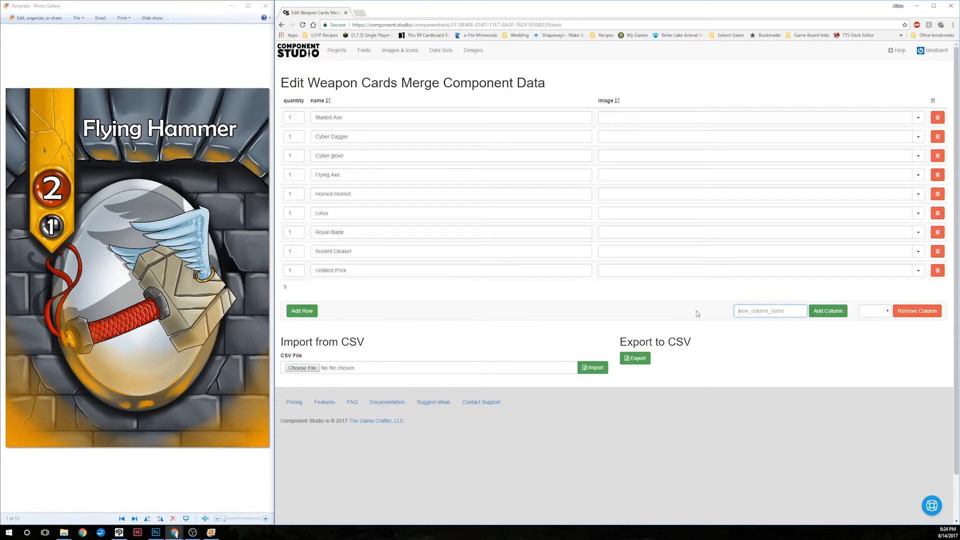
{"action": "type", "text": "Glow Color"}
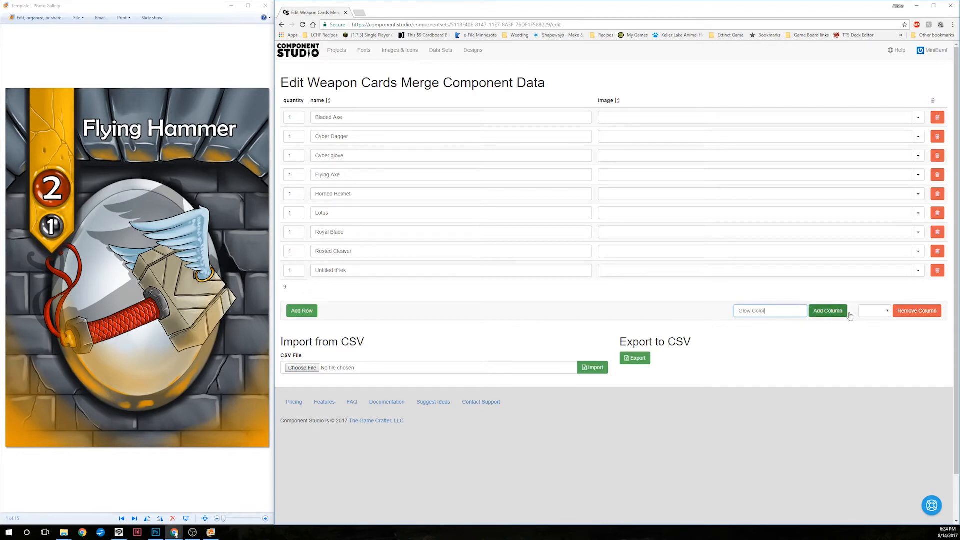
{"action": "left_click", "coordinate": [830, 312]}
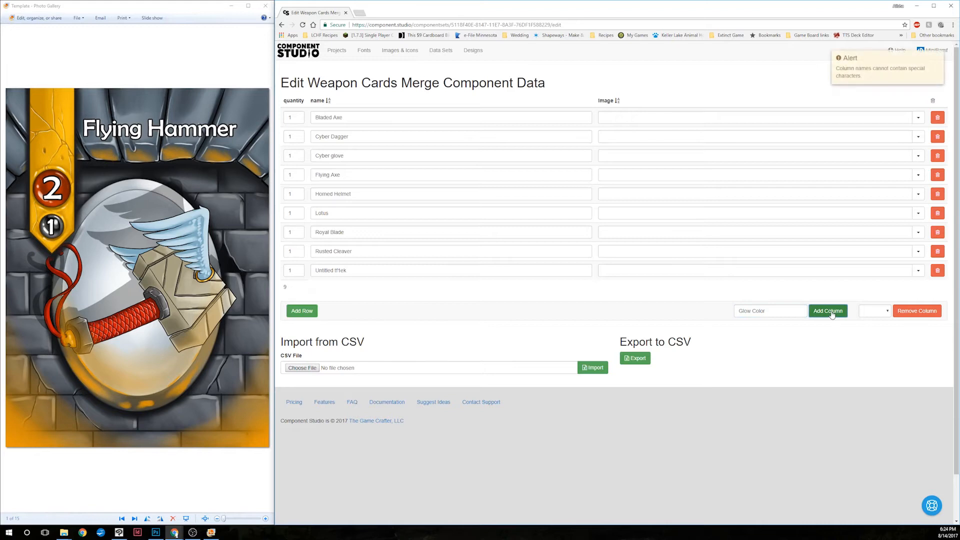
{"action": "left_click", "coordinate": [752, 311]}
{"action": "key", "text": "Delete"}
{"action": "left_click", "coordinate": [828, 314]}
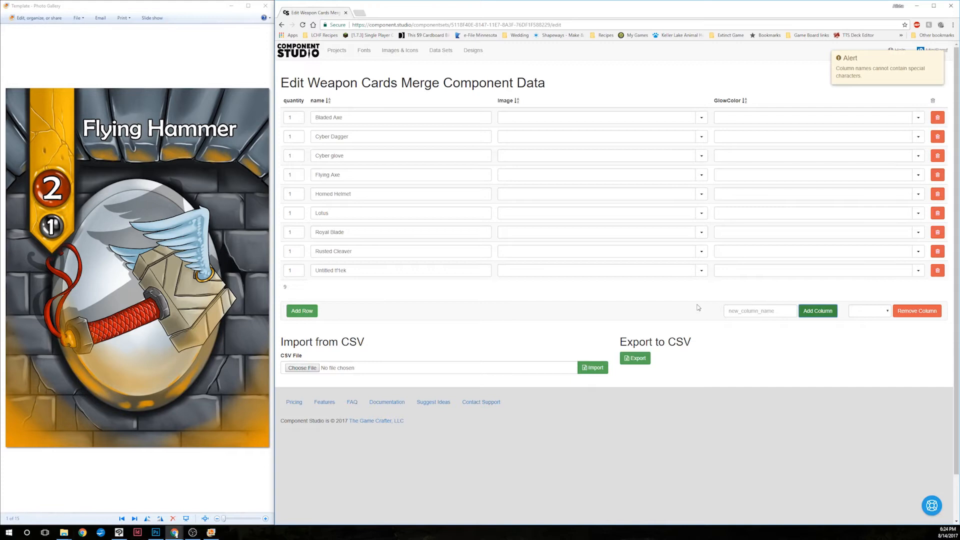
- Add the columns "Power" and "Value" to the data set
{"action": "left_click", "coordinate": [751, 311]}
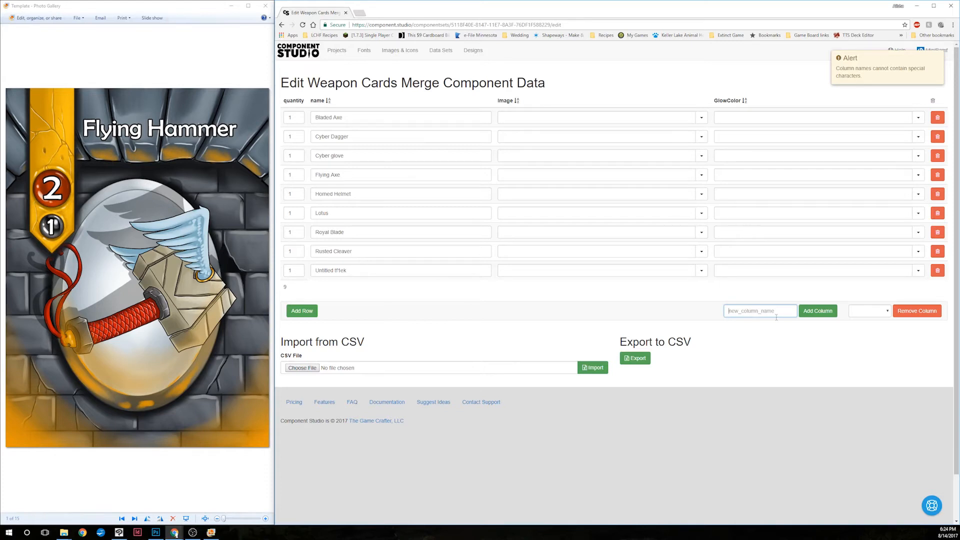
{"action": "type", "text": "Power"}
{"action": "left_click", "coordinate": [818, 311]}
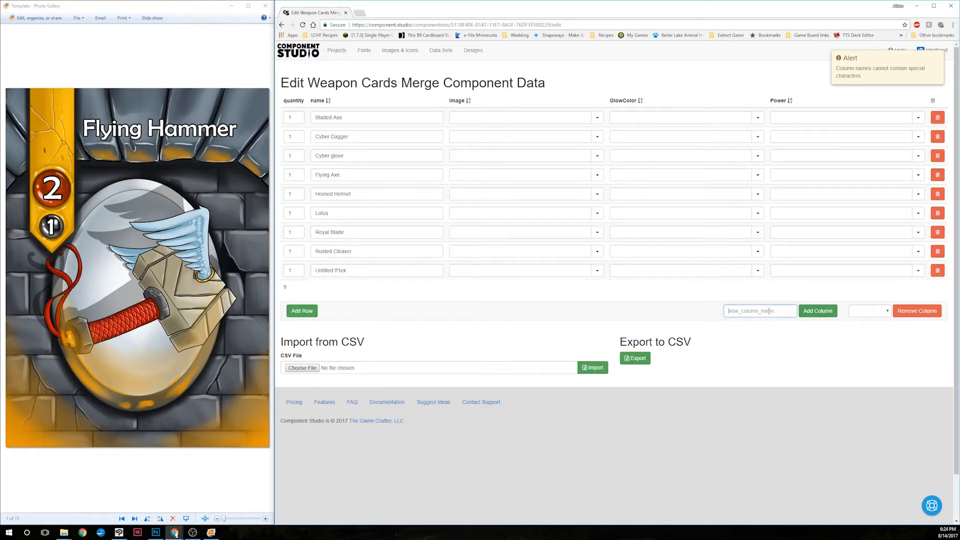
{"action": "type", "text": "Value"}
{"action": "left_click", "coordinate": [818, 311]}
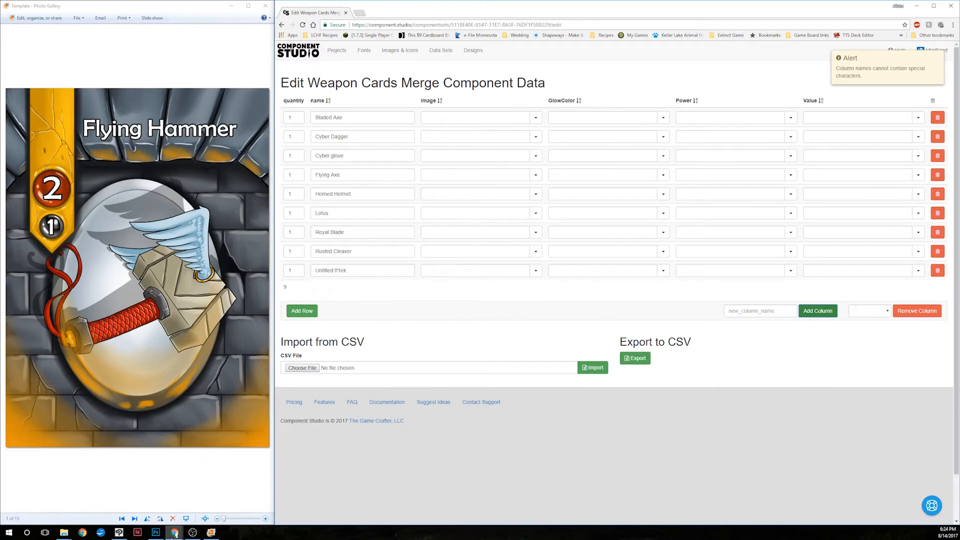
- Bring back the image folder window, copy the dark bladed axe's image link and paste it as the Bladed Axe row's Image value
{"action": "mouse_move", "coordinate": [173, 534]}
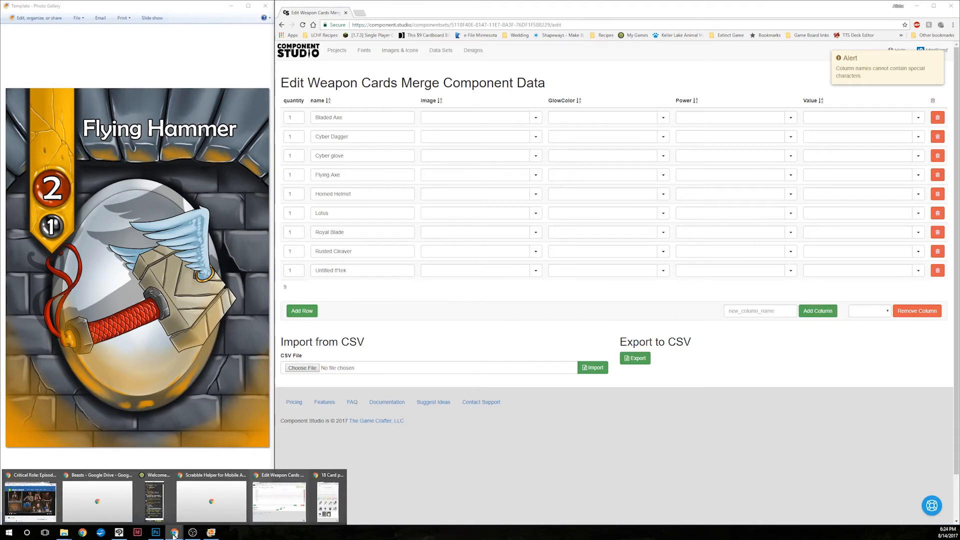
{"action": "left_click", "coordinate": [328, 497]}
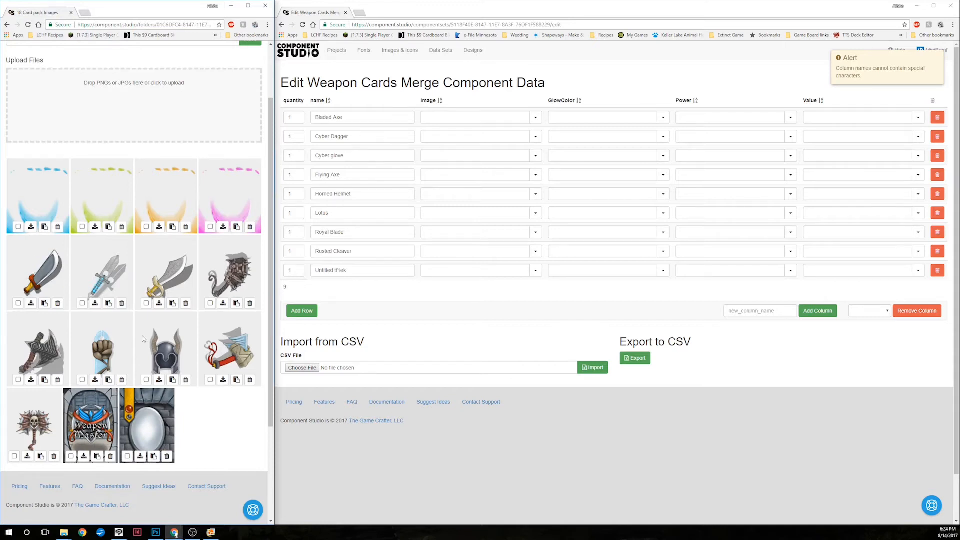
{"action": "left_click", "coordinate": [43, 381]}
{"action": "left_click", "coordinate": [437, 117]}
{"action": "key", "text": "ctrl+v"}
- Set the Cyber Dagger row's Image by choosing the blue dagger picture from the 18 Card pack Images folder
{"action": "left_click", "coordinate": [498, 136]}
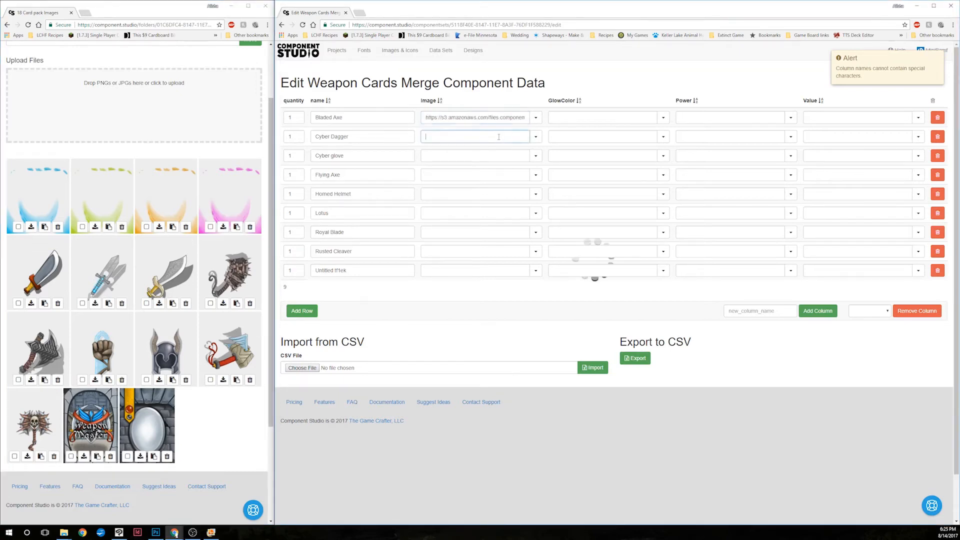
{"action": "left_click", "coordinate": [537, 138]}
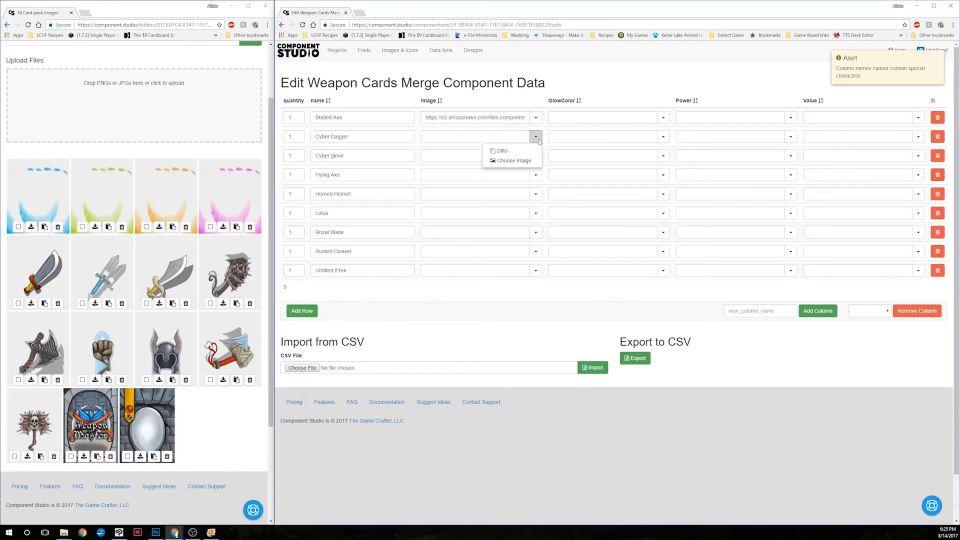
{"action": "left_click", "coordinate": [515, 160]}
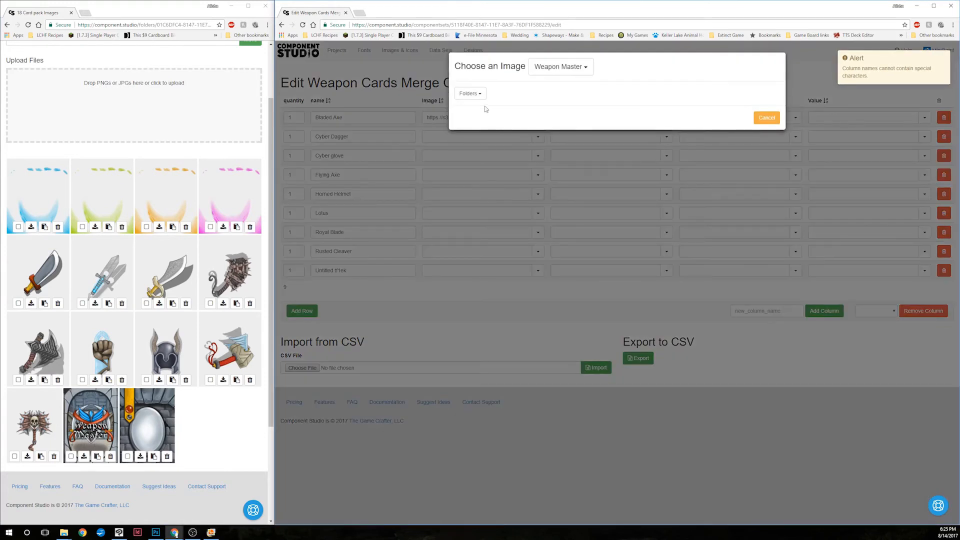
{"action": "left_click", "coordinate": [470, 94]}
{"action": "left_click", "coordinate": [477, 107]}
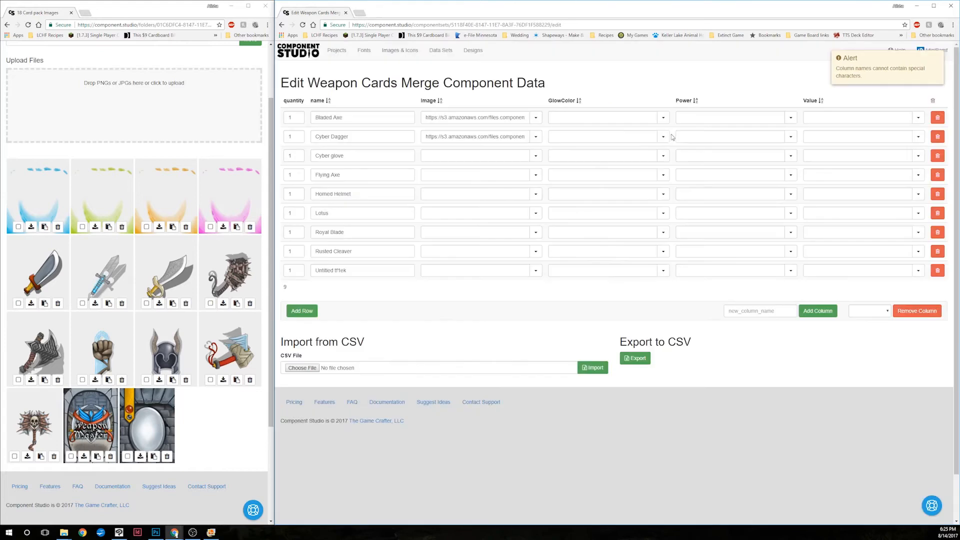
{"action": "left_click", "coordinate": [673, 136]}
- Choose the glowing fist picture from 18 Card pack Images for the Cyber glove row and paste an image link into the Flying Axe row
{"action": "left_click", "coordinate": [535, 156]}
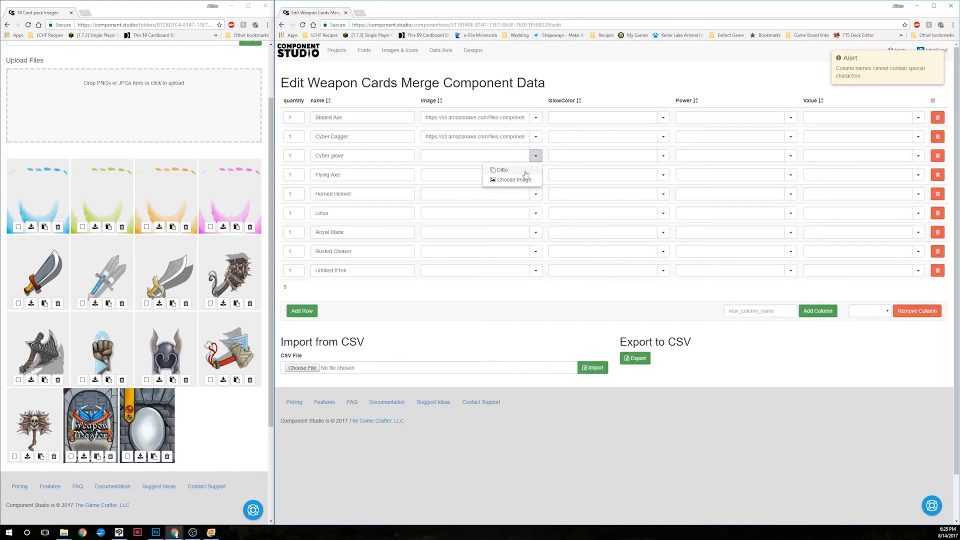
{"action": "left_click", "coordinate": [517, 180]}
{"action": "left_click", "coordinate": [471, 93]}
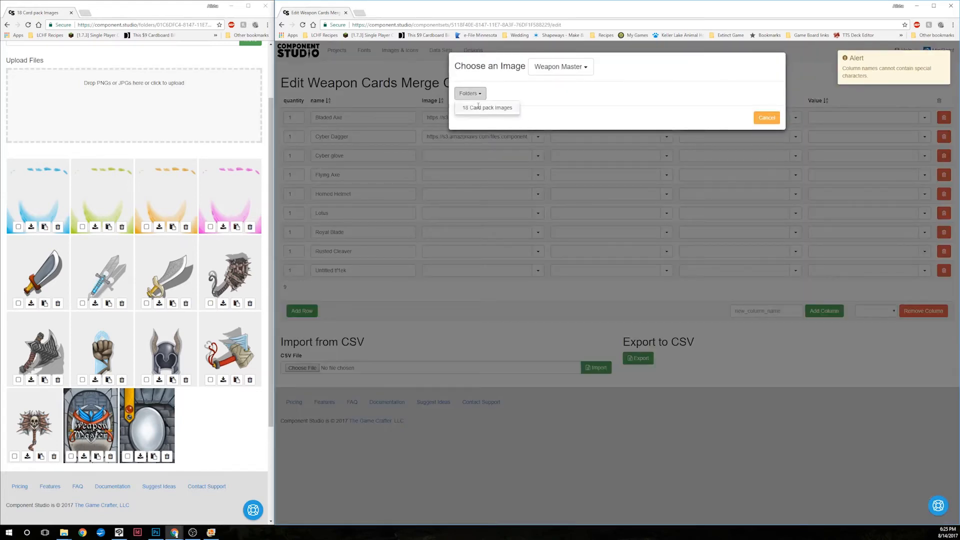
{"action": "left_click", "coordinate": [479, 107]}
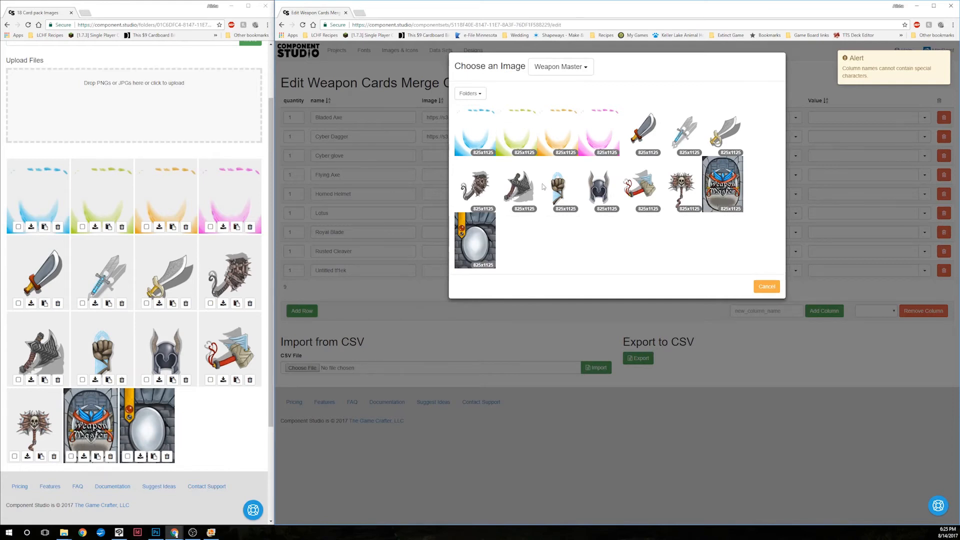
{"action": "left_click", "coordinate": [560, 188]}
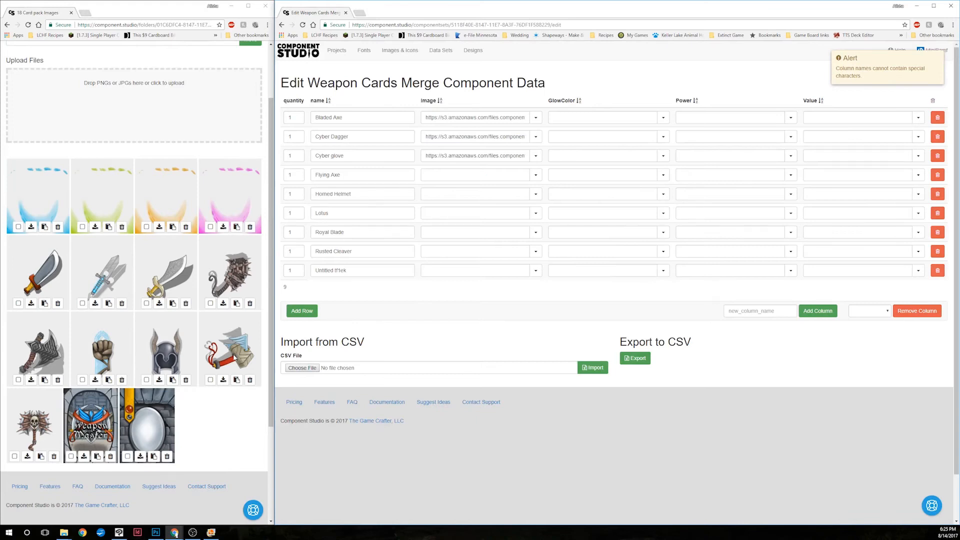
{"action": "left_click", "coordinate": [443, 175]}
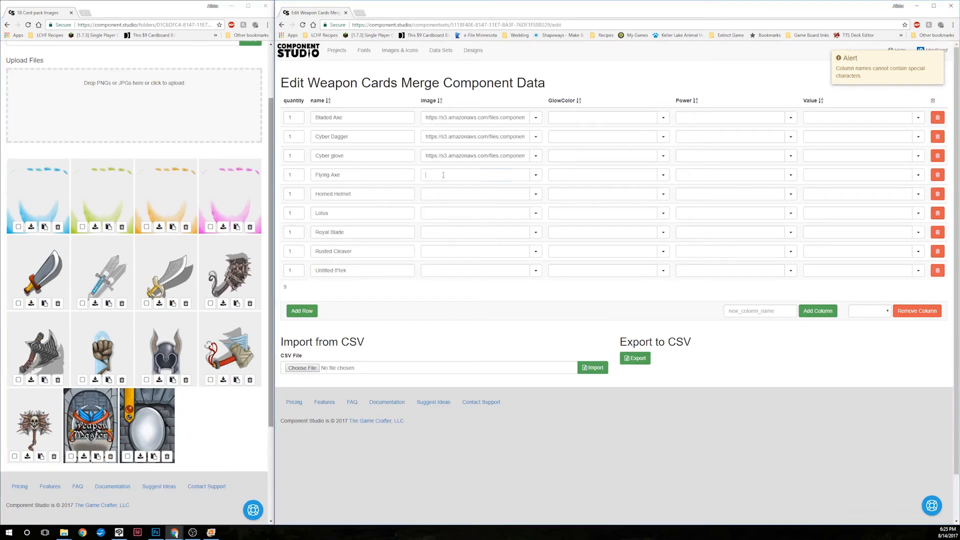
{"action": "key", "text": "ctrl+v"}
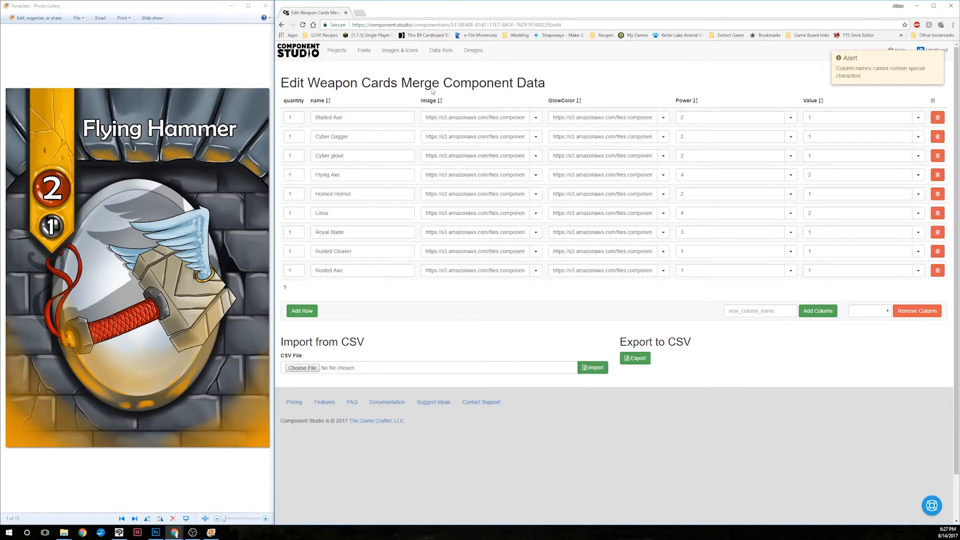
- Go to Designs and name the new design "18 card pack" with component type Poker Deck (825x1125)
{"action": "left_click", "coordinate": [469, 52]}
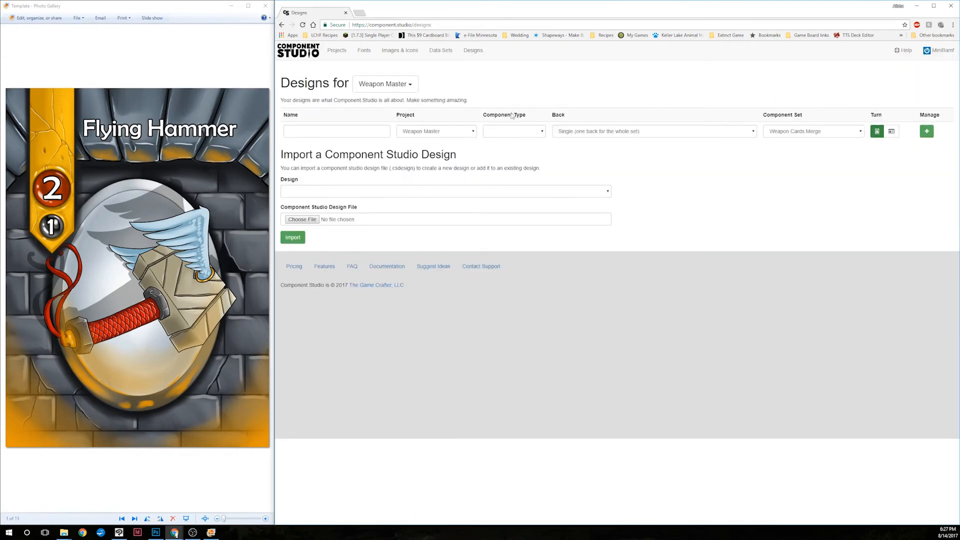
{"action": "left_click", "coordinate": [374, 136]}
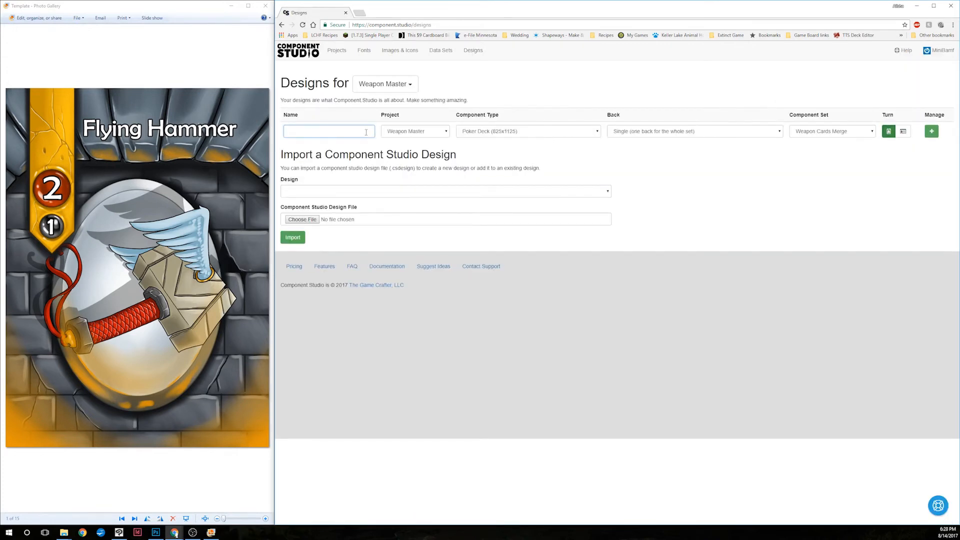
{"action": "type", "text": "18 card pack"}
{"action": "left_click", "coordinate": [500, 132]}
{"action": "left_click", "coordinate": [500, 272]}
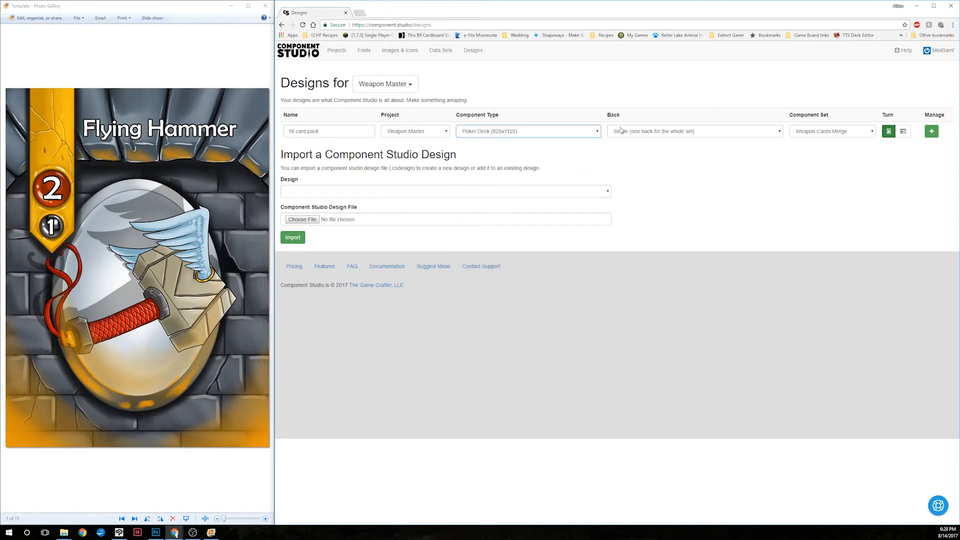
- Keep a single back for the whole set and the Weapon Cards Merge component set, and create the design
{"action": "left_click", "coordinate": [705, 132]}
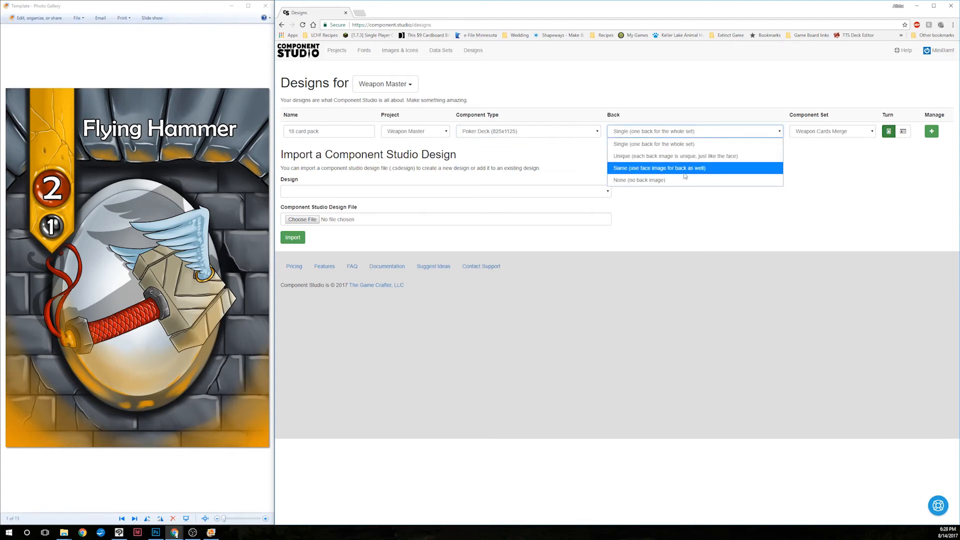
{"action": "left_click", "coordinate": [652, 145]}
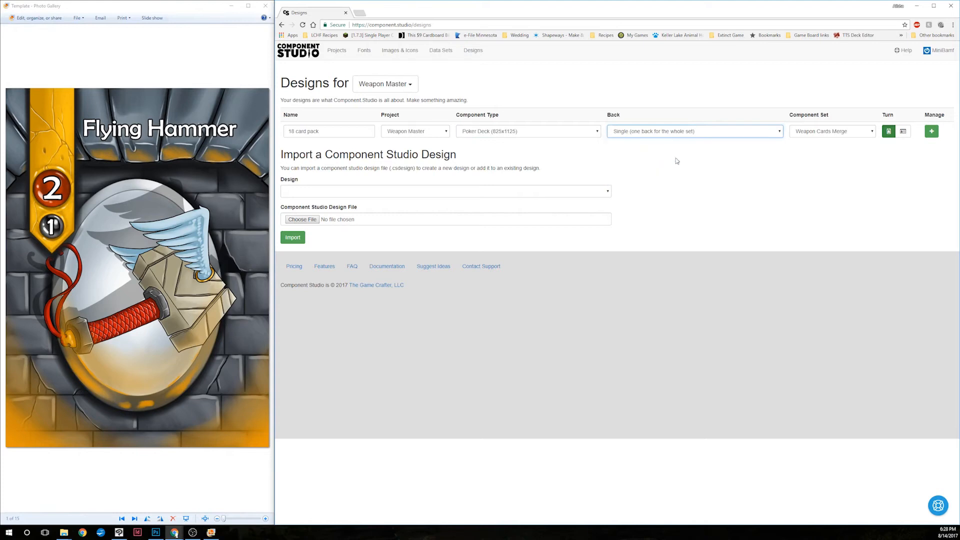
{"action": "left_click", "coordinate": [850, 133]}
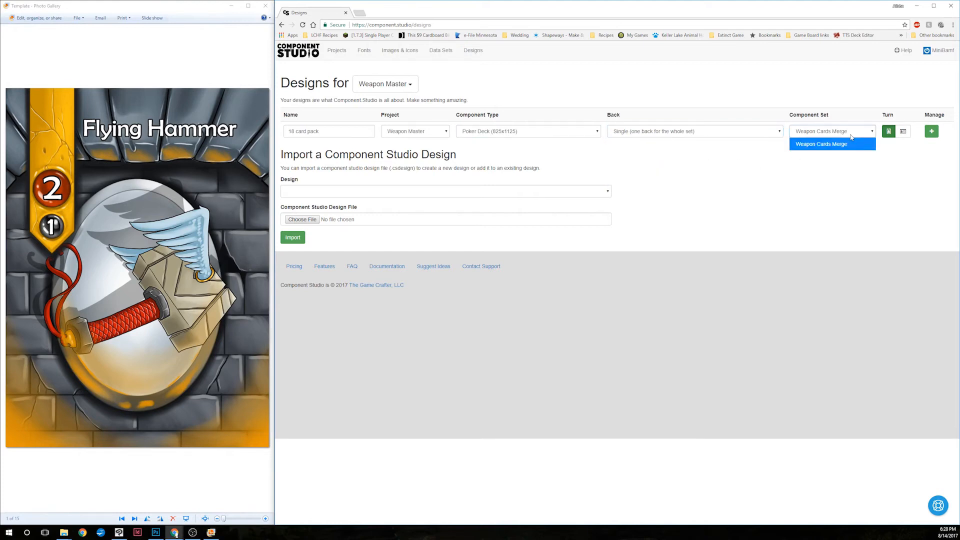
{"action": "left_click", "coordinate": [840, 163]}
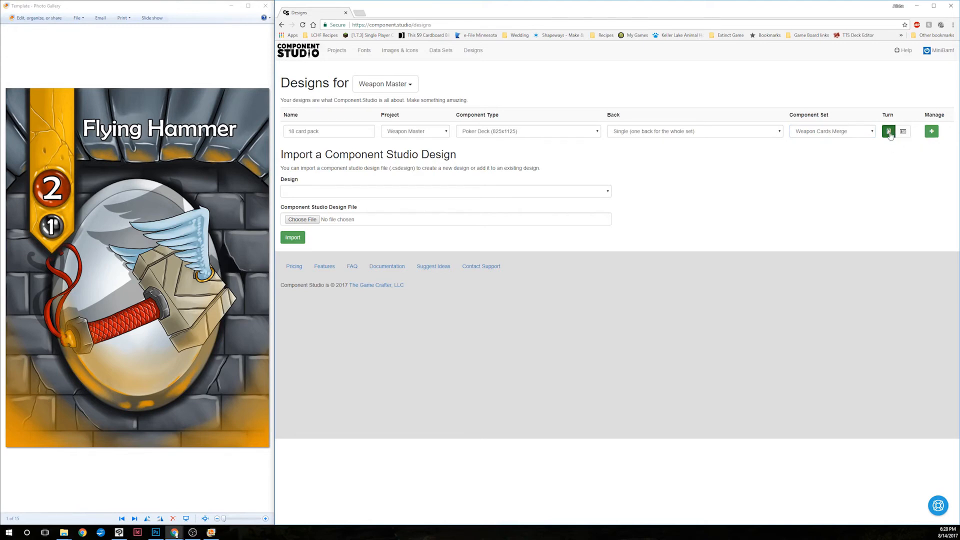
{"action": "left_click", "coordinate": [930, 131]}
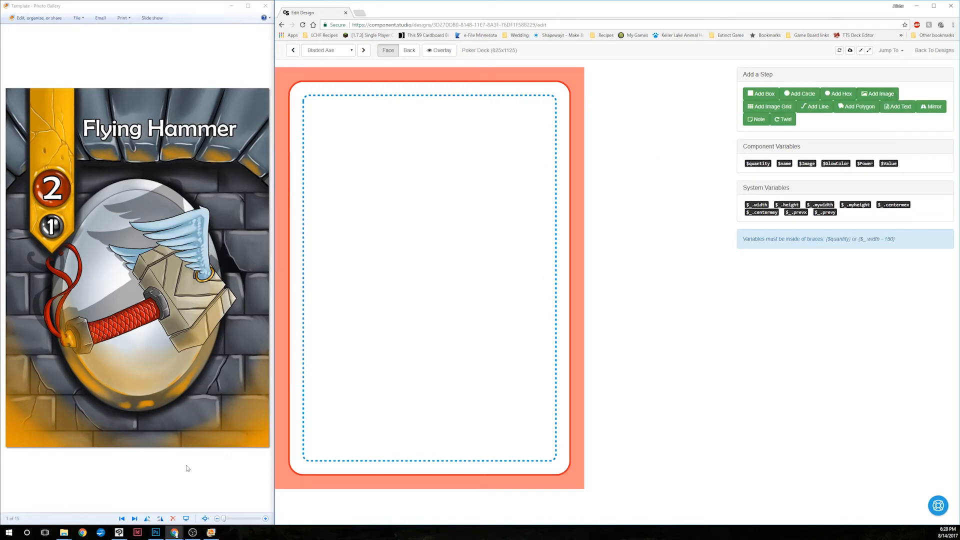
- Bring back the image folder window, add an image step and paste the blank card frame's copied link as its Image URL
{"action": "mouse_move", "coordinate": [174, 533]}
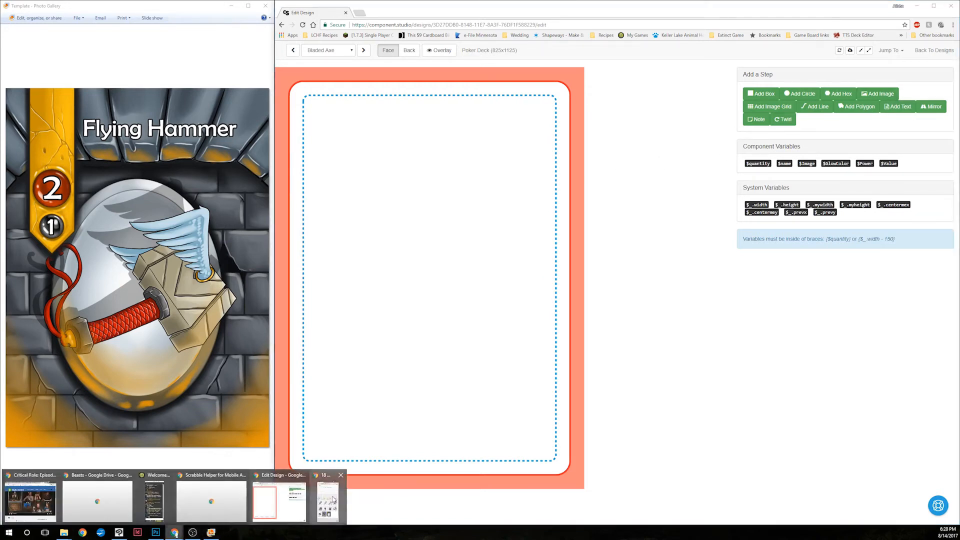
{"action": "left_click", "coordinate": [288, 500]}
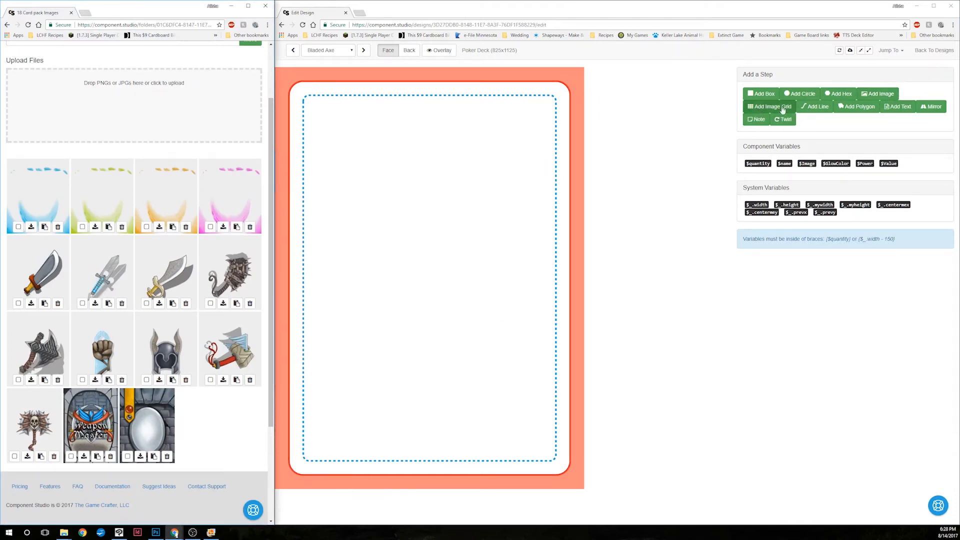
{"action": "left_click", "coordinate": [870, 95]}
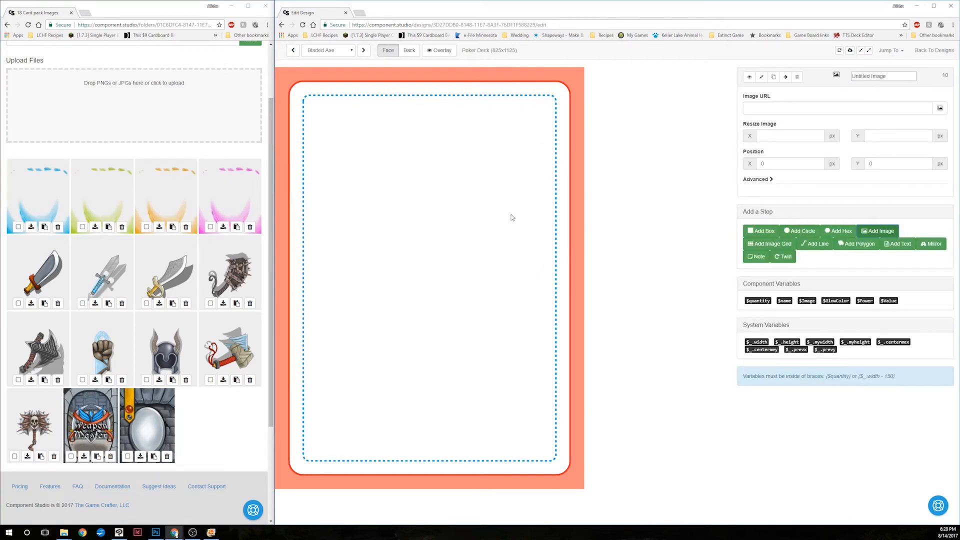
{"action": "left_click", "coordinate": [153, 457]}
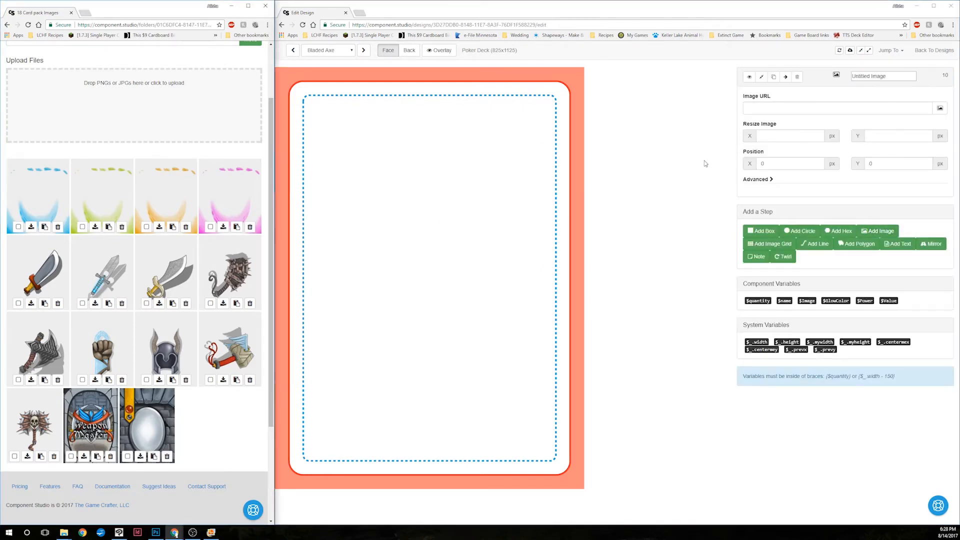
{"action": "left_click", "coordinate": [762, 108]}
{"action": "key", "text": "ctrl+v"}
{"action": "left_click", "coordinate": [669, 147]}
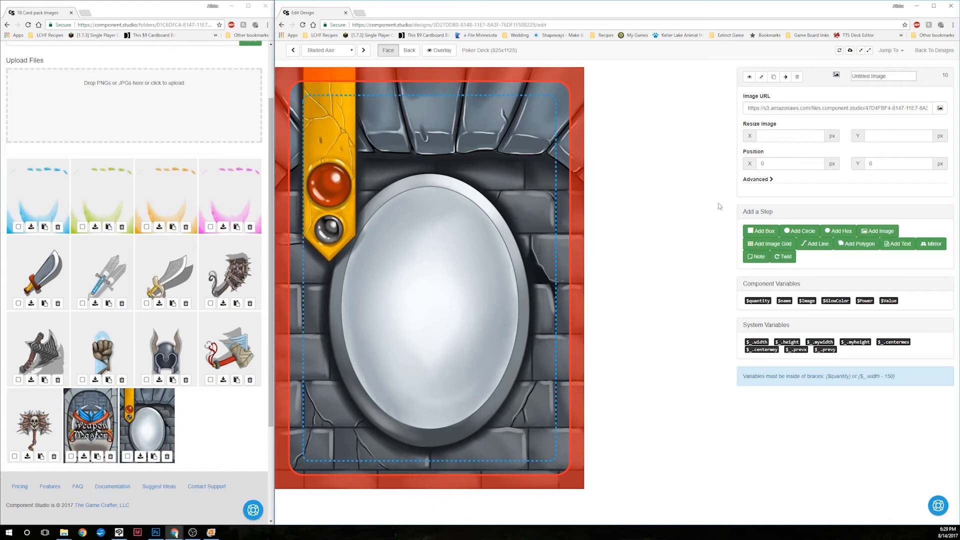
- Try inverting the card frame image's colors in its advanced options and look through the blend modes
{"action": "left_click", "coordinate": [793, 134]}
{"action": "left_click", "coordinate": [870, 134]}
{"action": "left_click", "coordinate": [732, 140]}
{"action": "left_click", "coordinate": [764, 182]}
{"action": "left_click", "coordinate": [743, 206]}
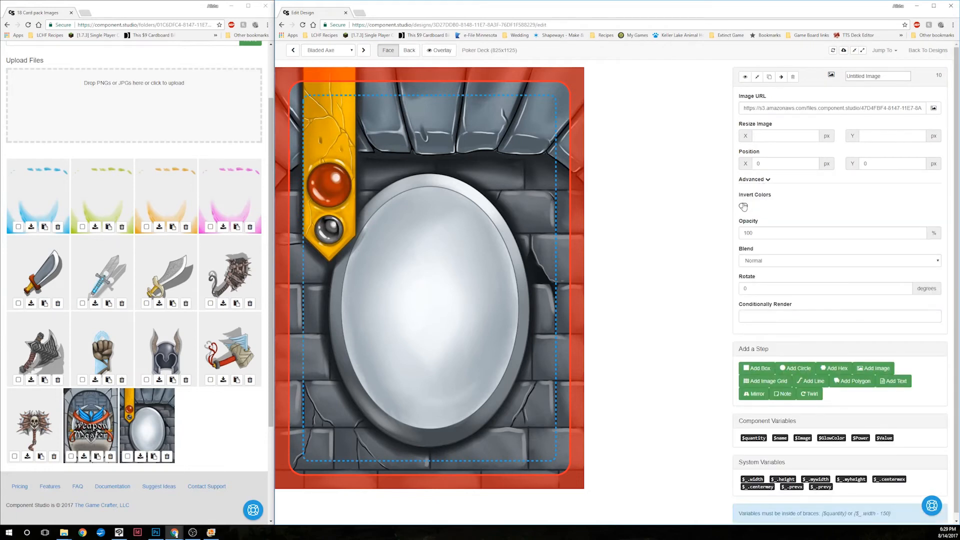
{"action": "left_click", "coordinate": [743, 206]}
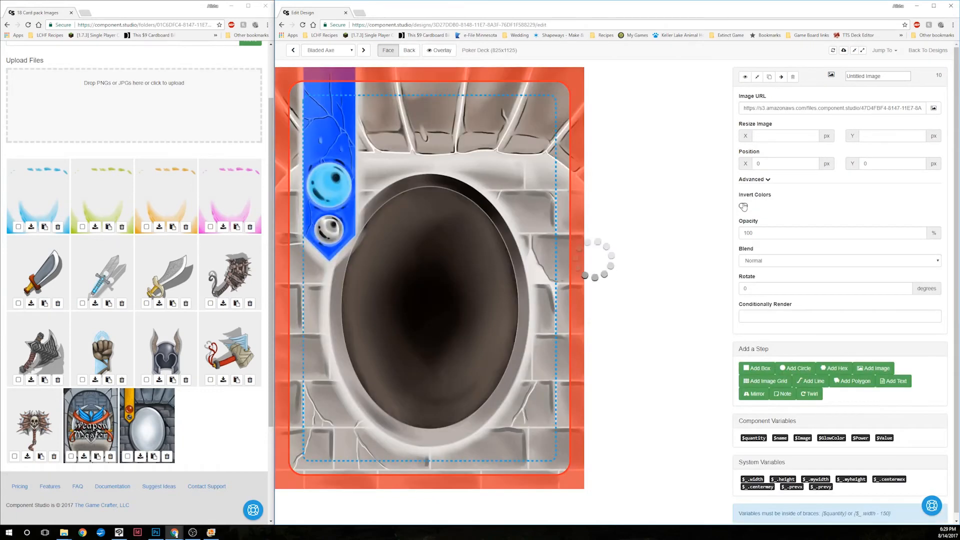
{"action": "left_click", "coordinate": [773, 261]}
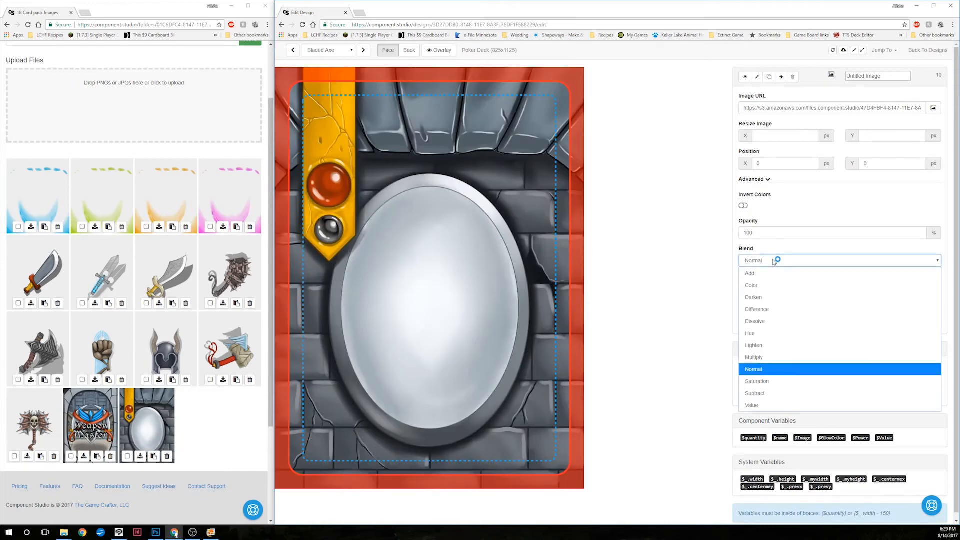
{"action": "left_click", "coordinate": [773, 261]}
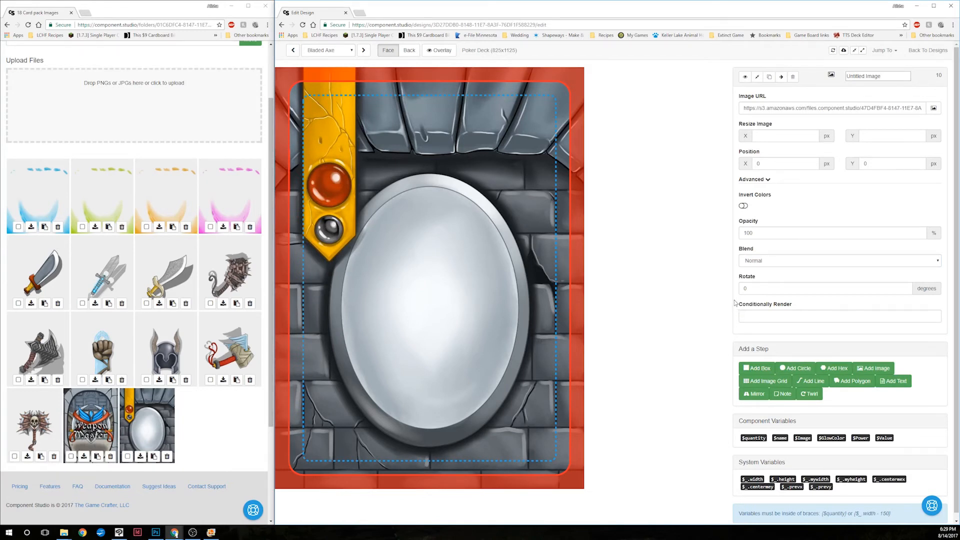
- Collapse the image step's settings and rename the step "Background"
{"action": "left_click", "coordinate": [758, 78]}
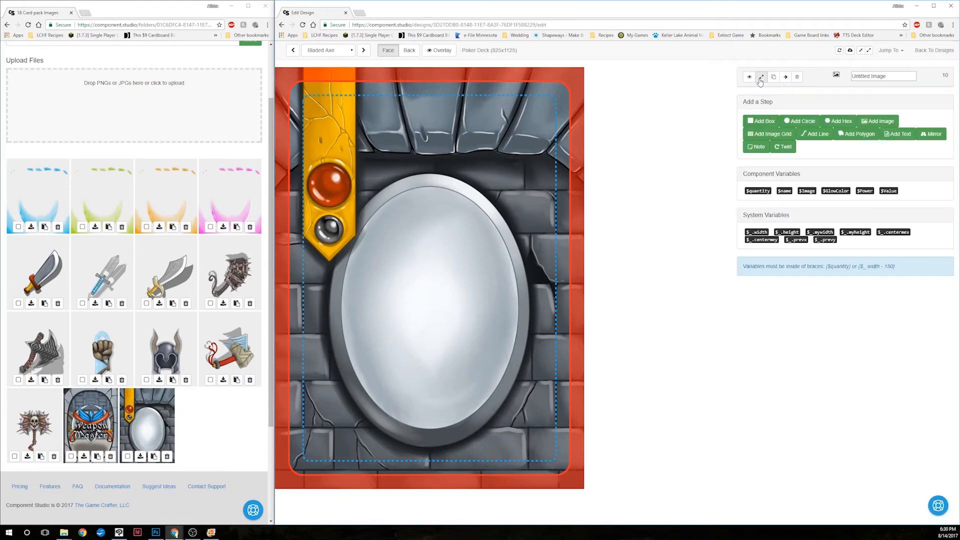
{"action": "triple_click", "coordinate": [867, 77]}
{"action": "type", "text": "Background"}
{"action": "key", "text": "Return"}
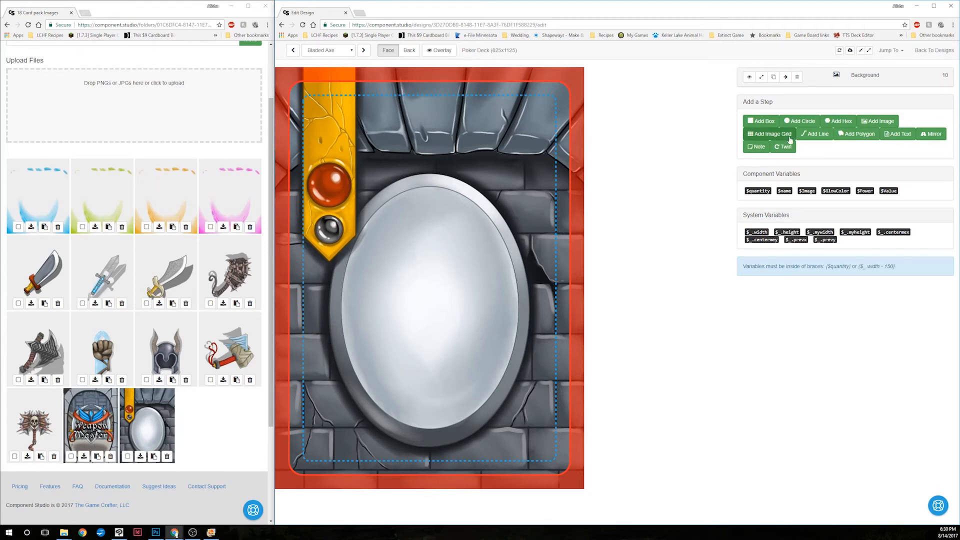
- Add a second image step after Background and review the available component variables
{"action": "left_click", "coordinate": [878, 121]}
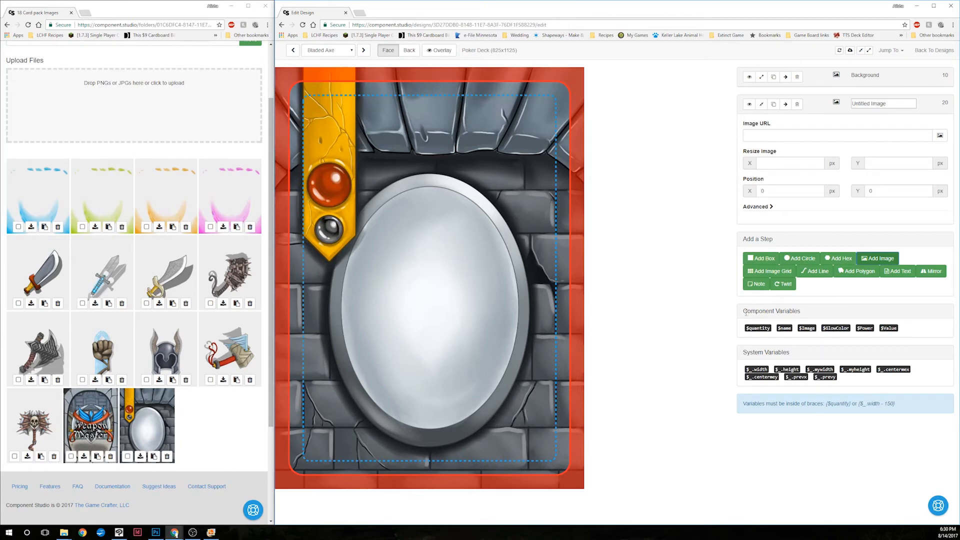
{"action": "left_click_drag", "start_coordinate": [744, 313], "coordinate": [806, 314]}
{"action": "left_click", "coordinate": [811, 308]}
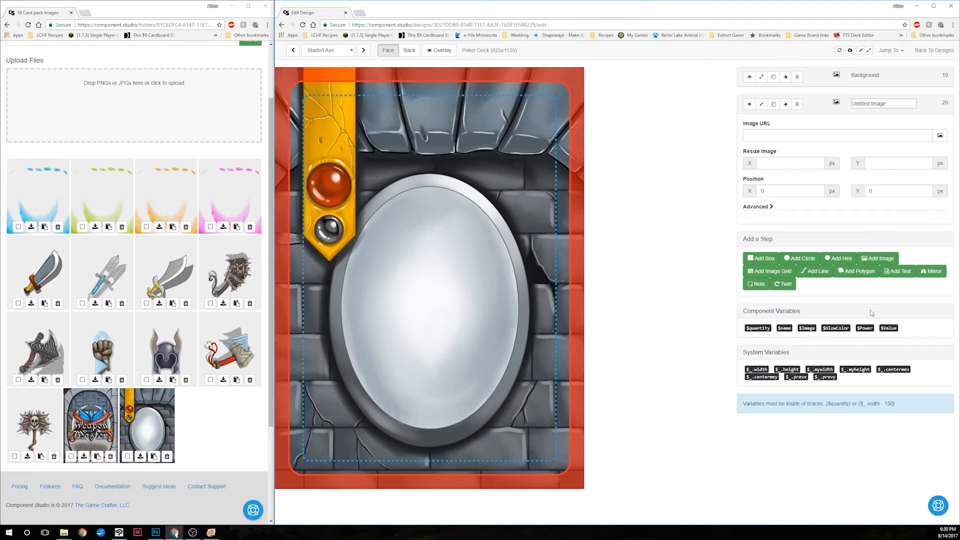
- Open Data Sets in a new tab, move it to the design's browser window and open Weapon Cards Merge for editing
{"action": "scroll", "coordinate": [127, 81], "scroll_direction": "up", "scroll_amount": 2}
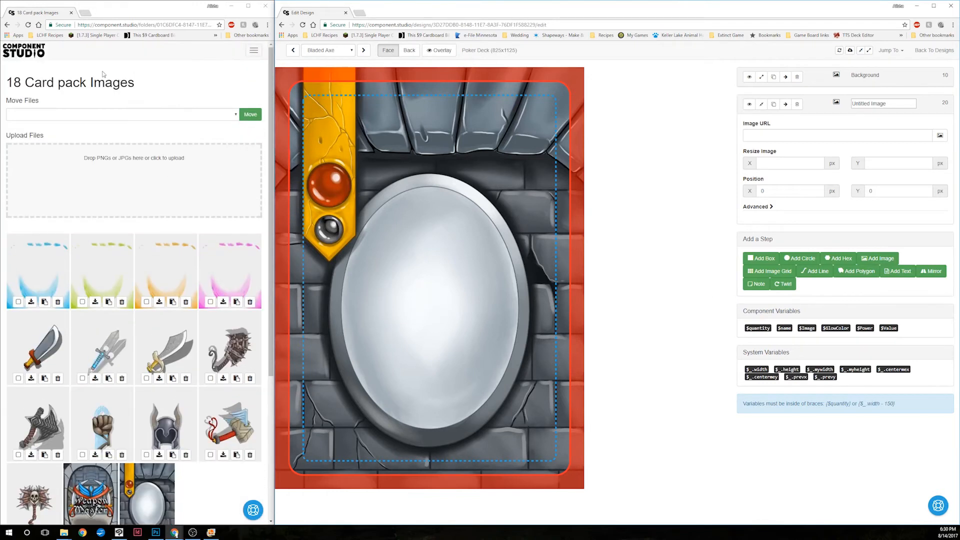
{"action": "left_click", "coordinate": [253, 50]}
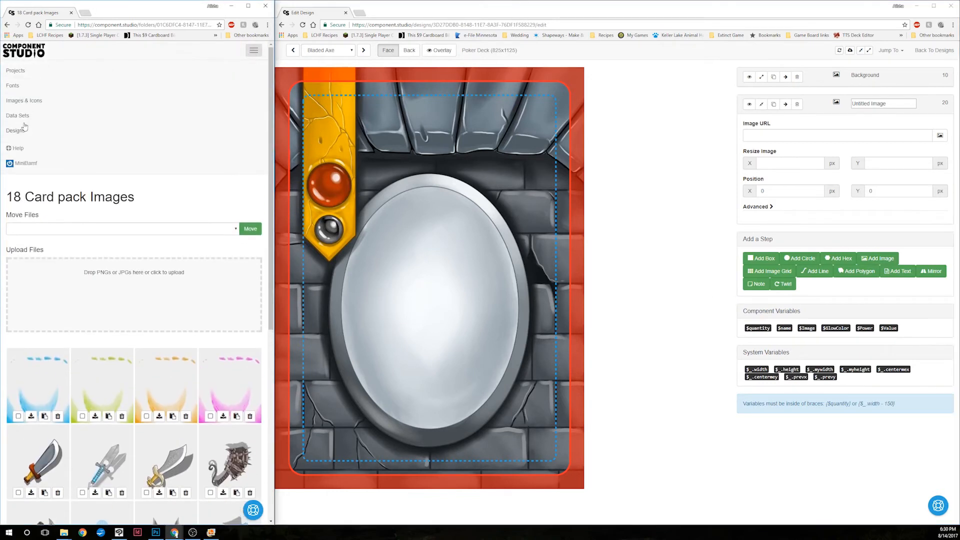
{"action": "middle_click", "coordinate": [28, 119]}
{"action": "left_click_drag", "start_coordinate": [116, 12], "coordinate": [384, 11]}
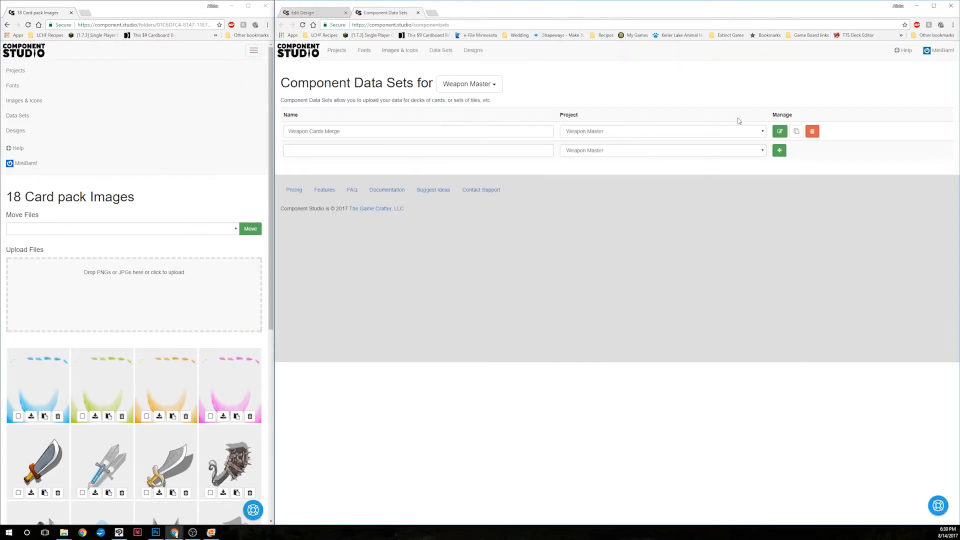
{"action": "left_click", "coordinate": [781, 132]}
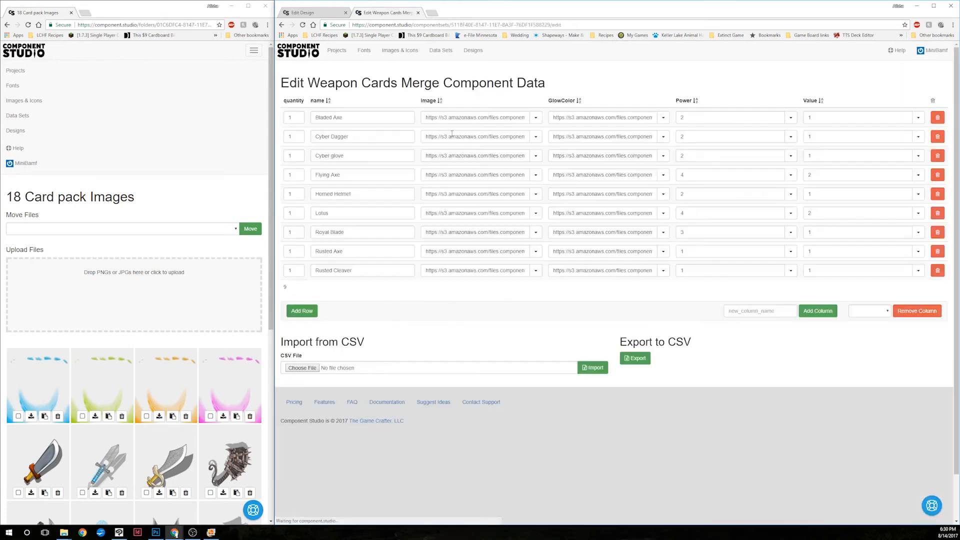
- Compare the column headings of the Weapon Cards Merge data set with the component variables listed in the card design
{"action": "left_click_drag", "start_coordinate": [310, 101], "coordinate": [786, 97]}
{"action": "left_click", "coordinate": [786, 97]}
{"action": "left_click", "coordinate": [322, 15]}
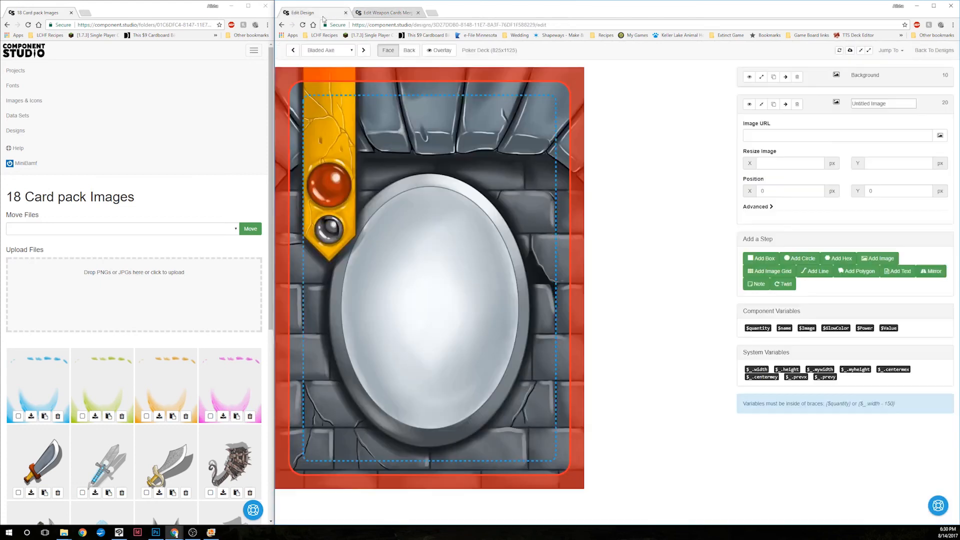
{"action": "left_click_drag", "start_coordinate": [921, 329], "coordinate": [704, 331]}
{"action": "left_click", "coordinate": [703, 331]}
- Rename the second image step "Glow"
{"action": "left_click_drag", "start_coordinate": [893, 104], "coordinate": [837, 106]}
{"action": "type", "text": "Glow"}
{"action": "key", "text": "Return"}
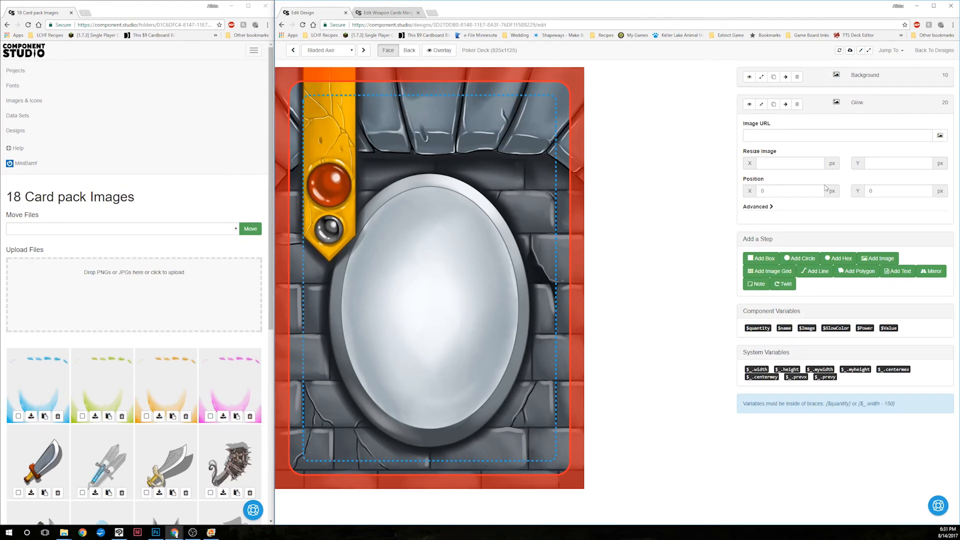
- Set the Glow step's image URL to the data set variable {$GlowColor}
{"action": "left_click", "coordinate": [787, 136]}
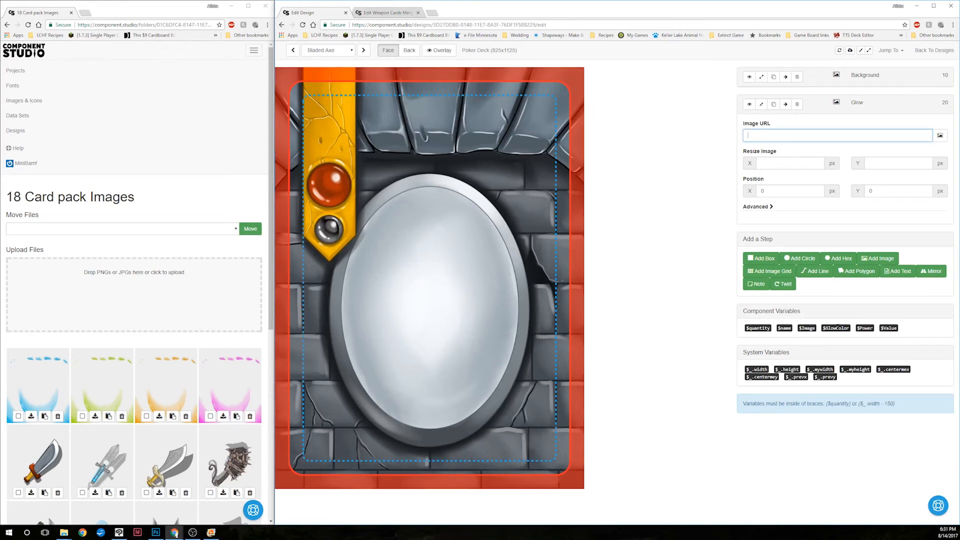
{"action": "left_click", "coordinate": [798, 221]}
{"action": "left_click", "coordinate": [781, 135]}
{"action": "type", "text": "{$GlowColor}"}
{"action": "left_click", "coordinate": [712, 186]}
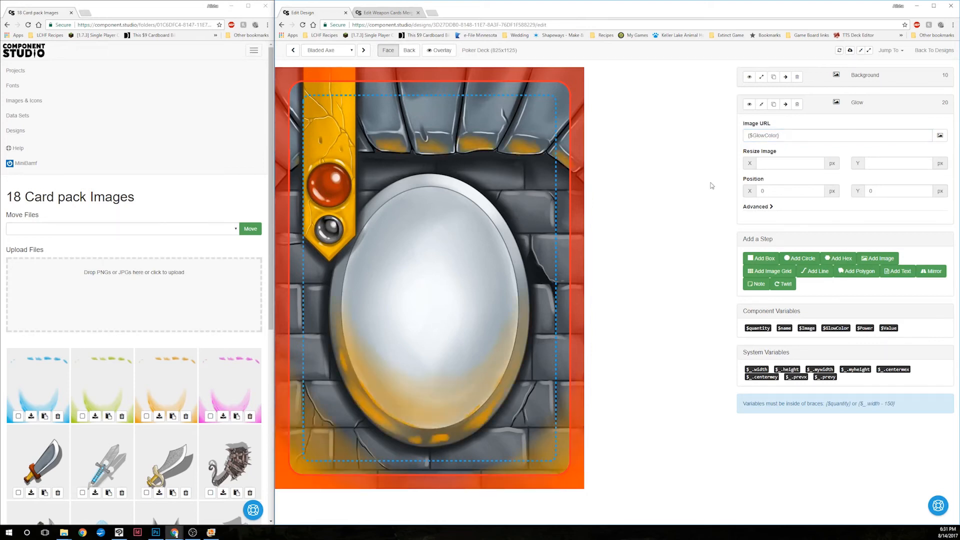
- Preview the glow on the Cyber Dagger and Lotus cards, and return the preview to Bladed Axe
{"action": "left_click", "coordinate": [353, 50]}
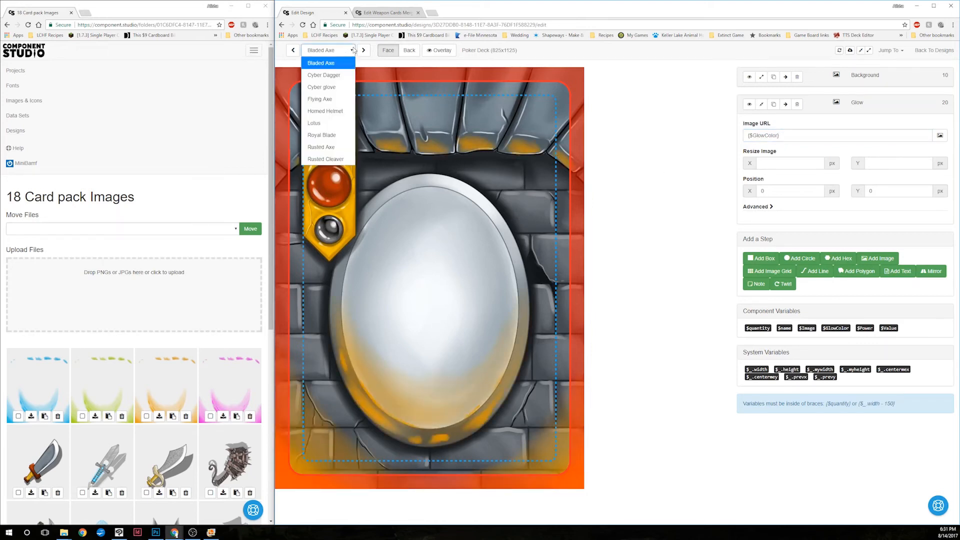
{"action": "left_click", "coordinate": [338, 75]}
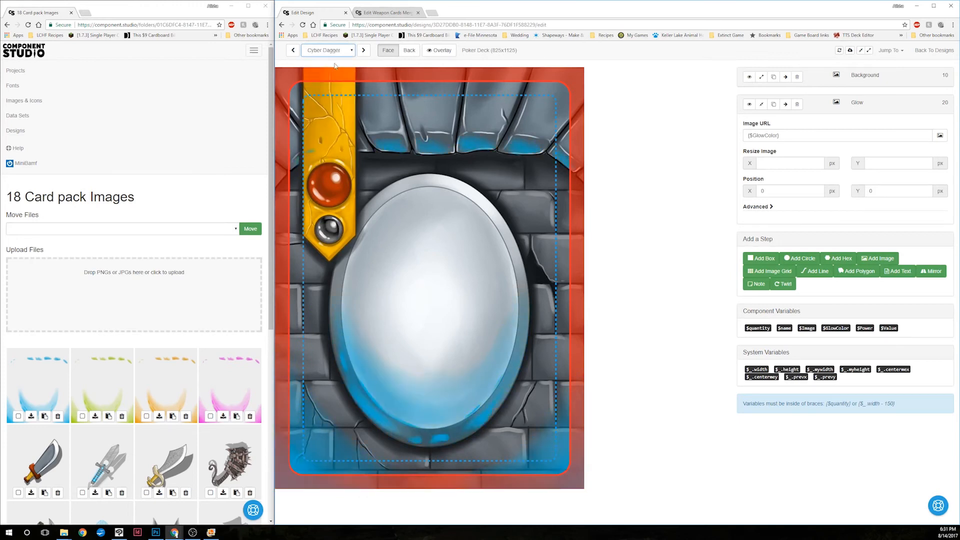
{"action": "left_click", "coordinate": [341, 51]}
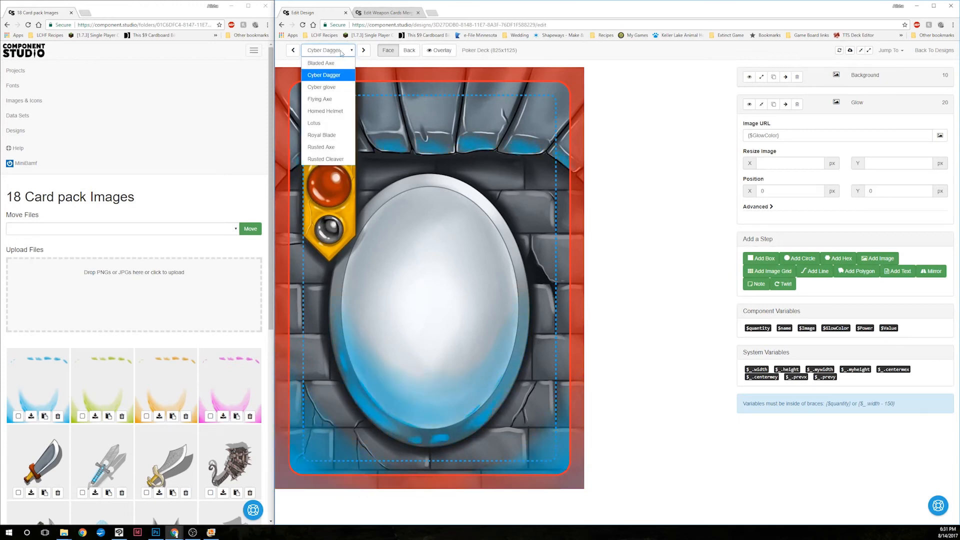
{"action": "left_click", "coordinate": [330, 125]}
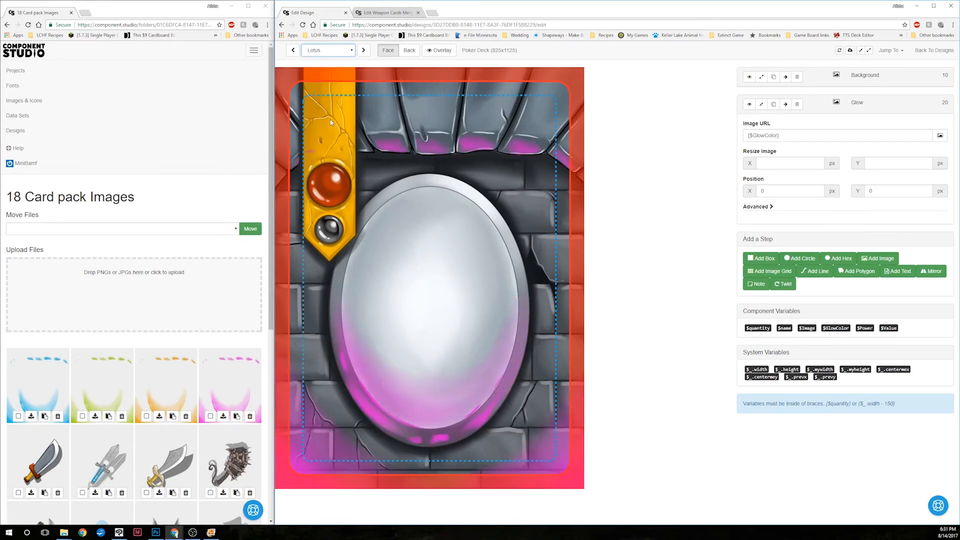
{"action": "left_click", "coordinate": [329, 50]}
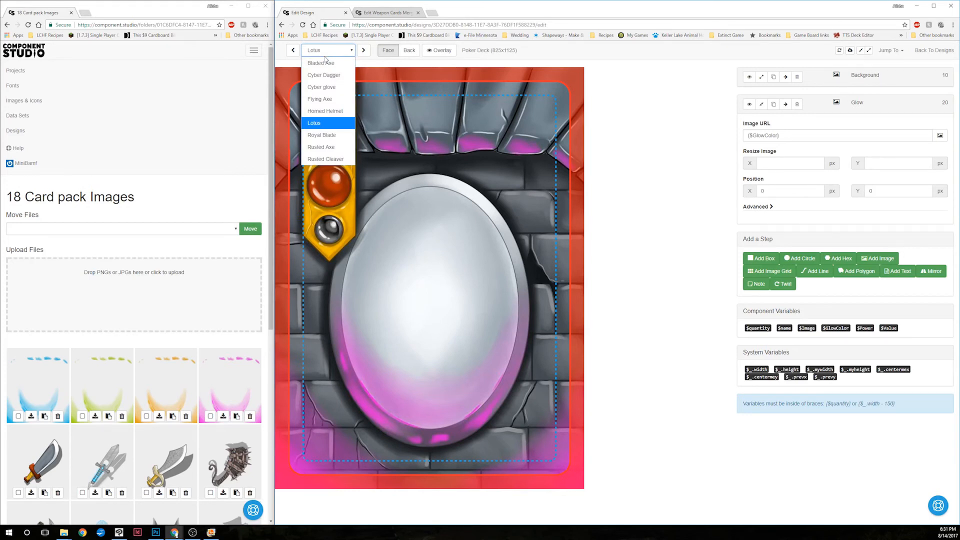
{"action": "left_click", "coordinate": [325, 62]}
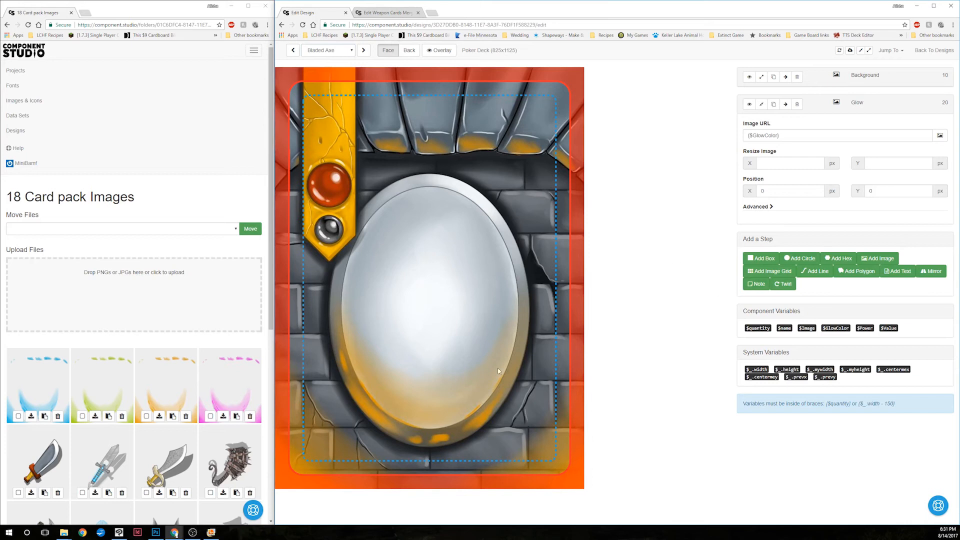
- Compare the card with the Flying Hammer template picture in Photo Gallery and collapse the Glow step's settings in the design
{"action": "left_click", "coordinate": [211, 532]}
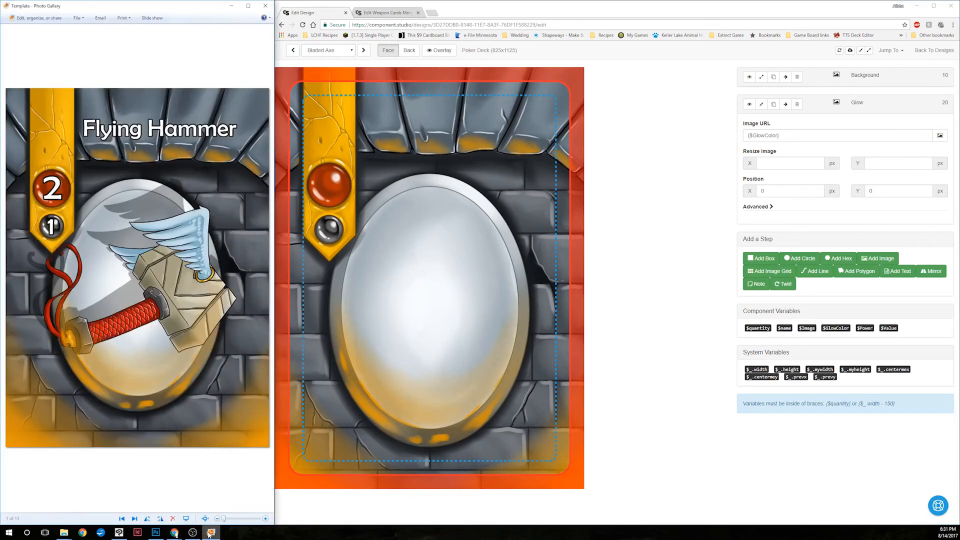
{"action": "left_click", "coordinate": [210, 533]}
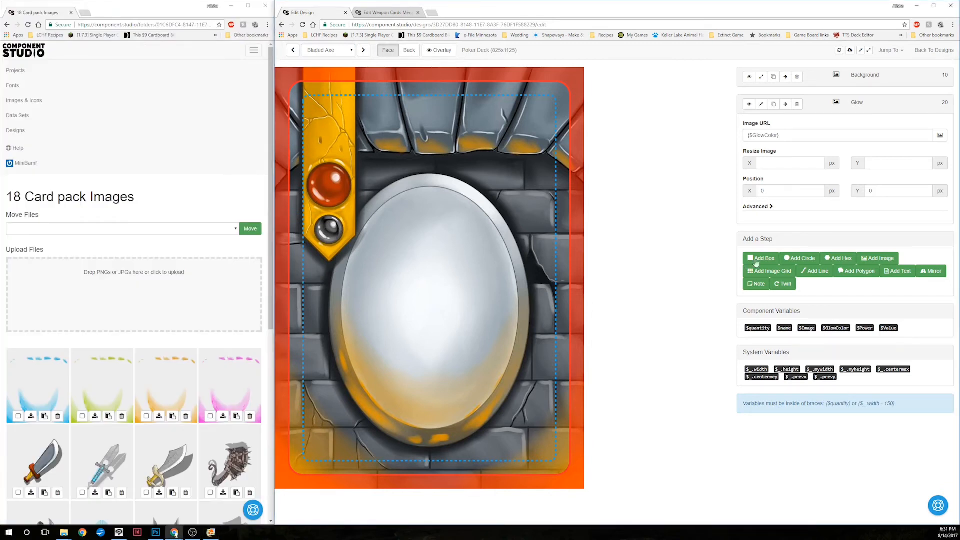
{"action": "left_click", "coordinate": [762, 104]}
{"action": "left_click", "coordinate": [760, 105]}
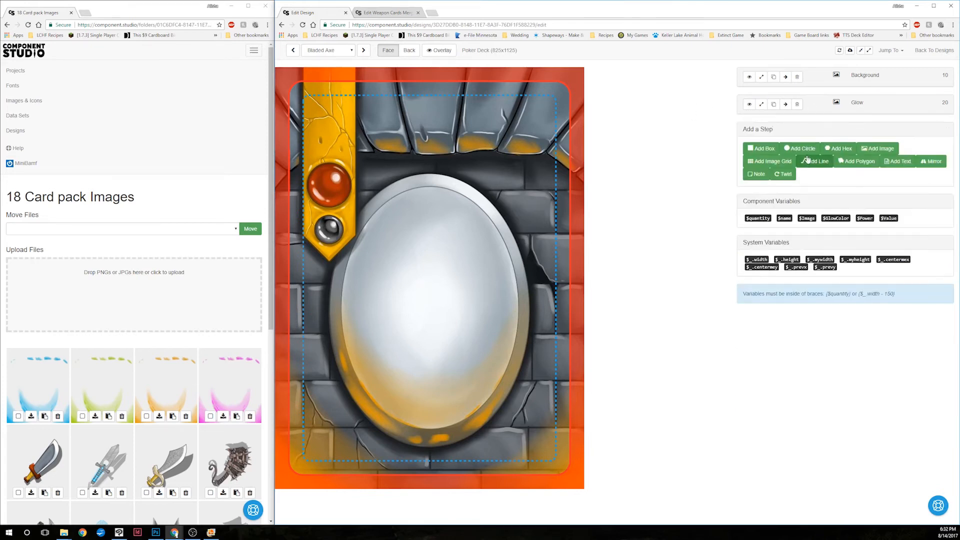
- Add a third image step and upload Red Mech Flight Armor from the Art > ASSETS > People folder to 18 Card pack Images
{"action": "left_click", "coordinate": [888, 151]}
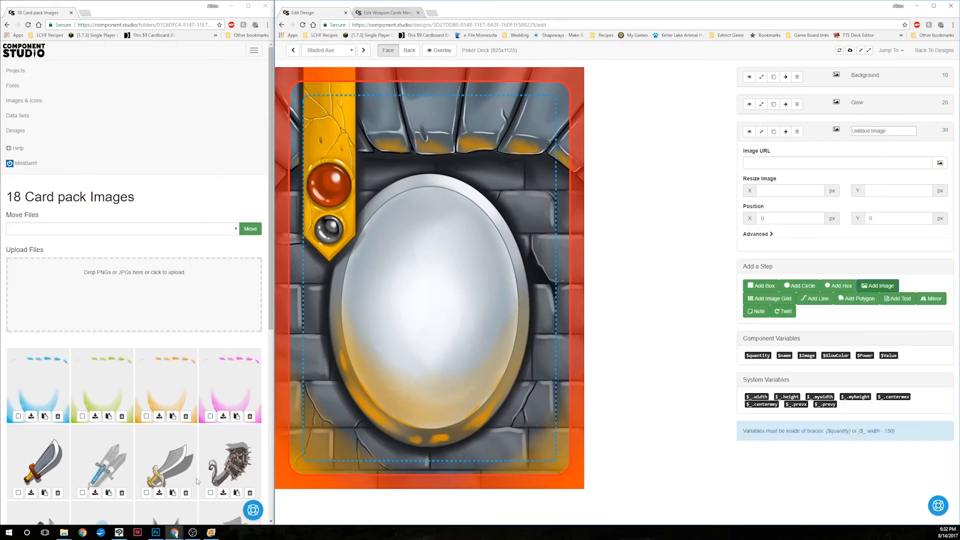
{"action": "mouse_move", "coordinate": [63, 531]}
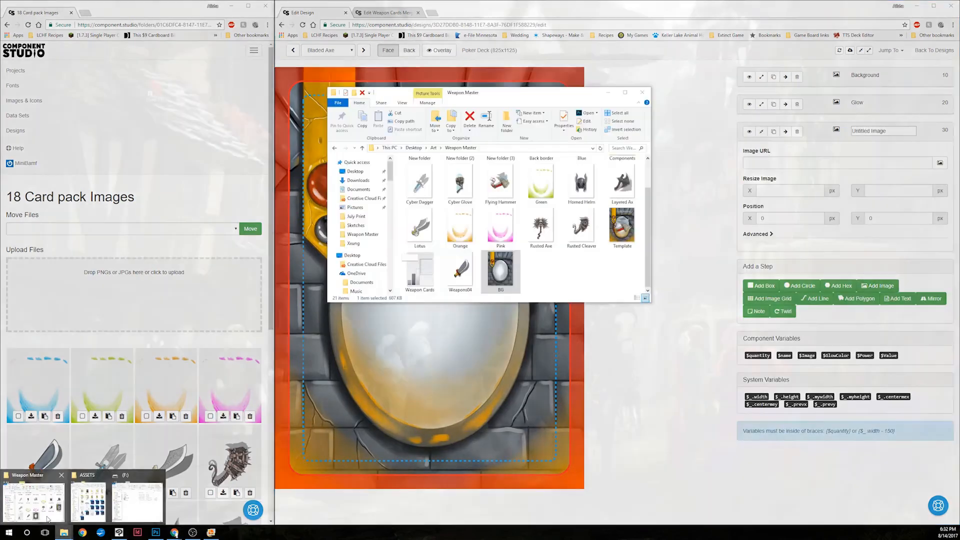
{"action": "left_click", "coordinate": [48, 518]}
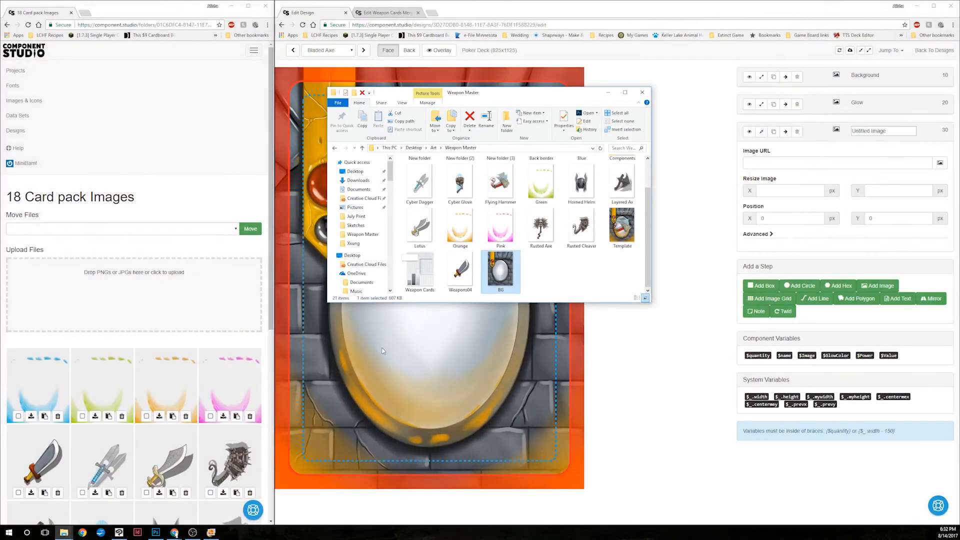
{"action": "scroll", "coordinate": [459, 225], "scroll_direction": "up", "scroll_amount": 2}
{"action": "left_click", "coordinate": [432, 147]}
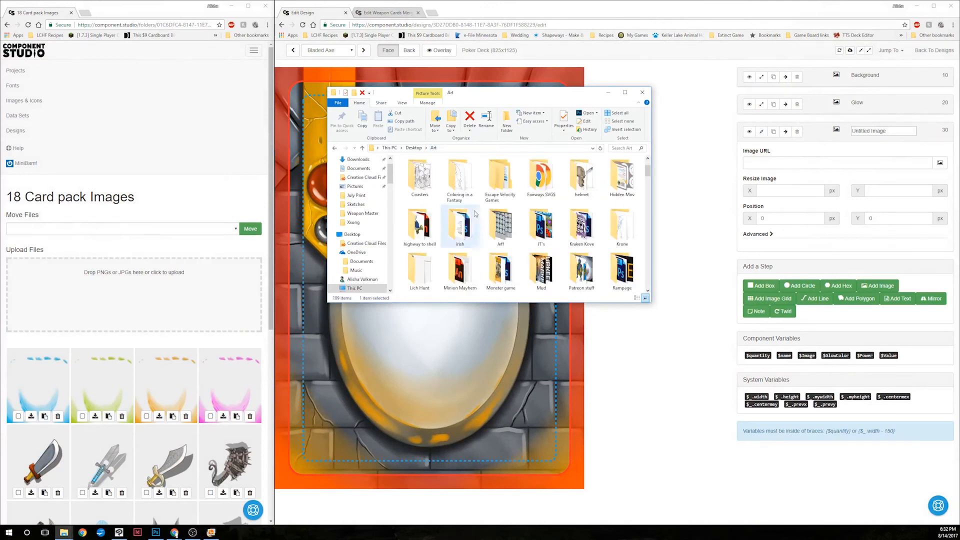
{"action": "scroll", "coordinate": [475, 213], "scroll_direction": "up", "scroll_amount": 2}
{"action": "double_click", "coordinate": [497, 185]}
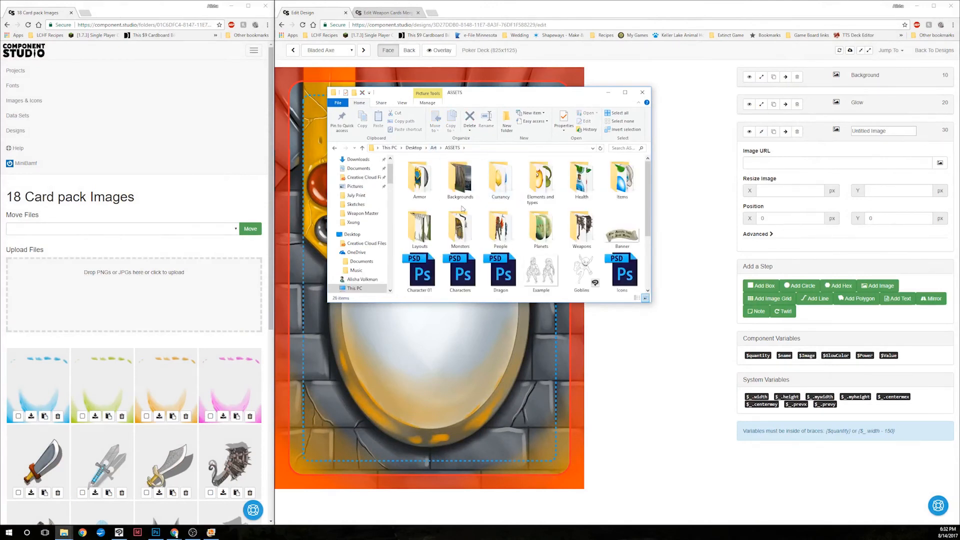
{"action": "double_click", "coordinate": [499, 227]}
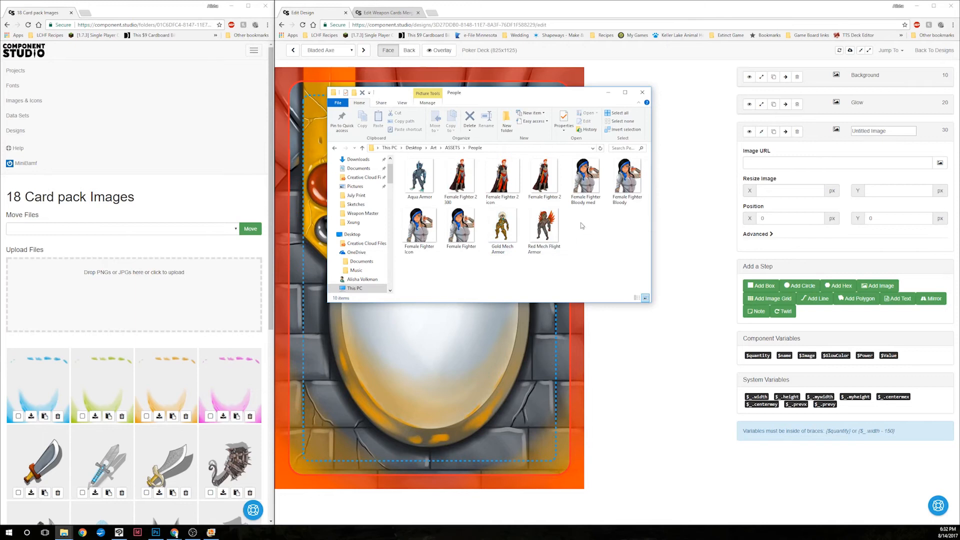
{"action": "left_click_drag", "start_coordinate": [548, 231], "coordinate": [204, 287]}
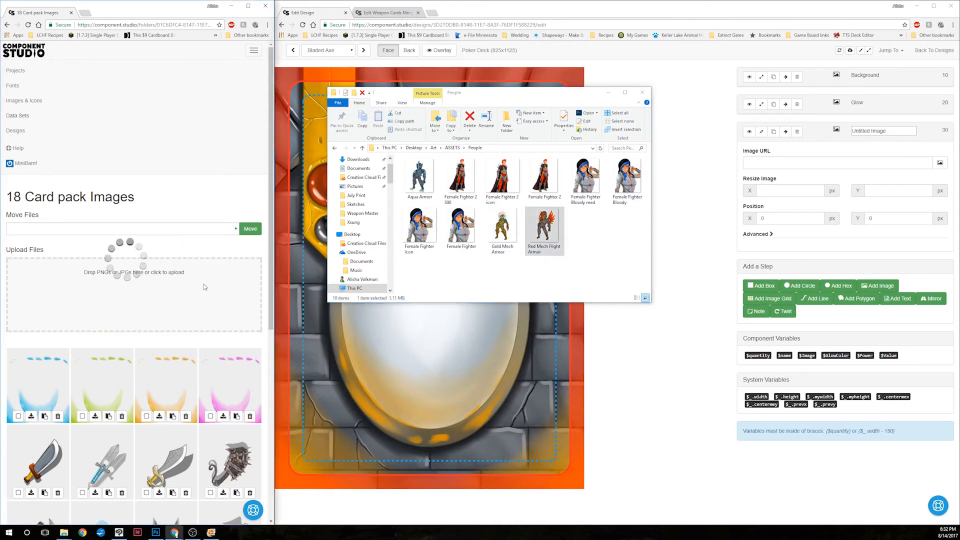
{"action": "left_click", "coordinate": [608, 93]}
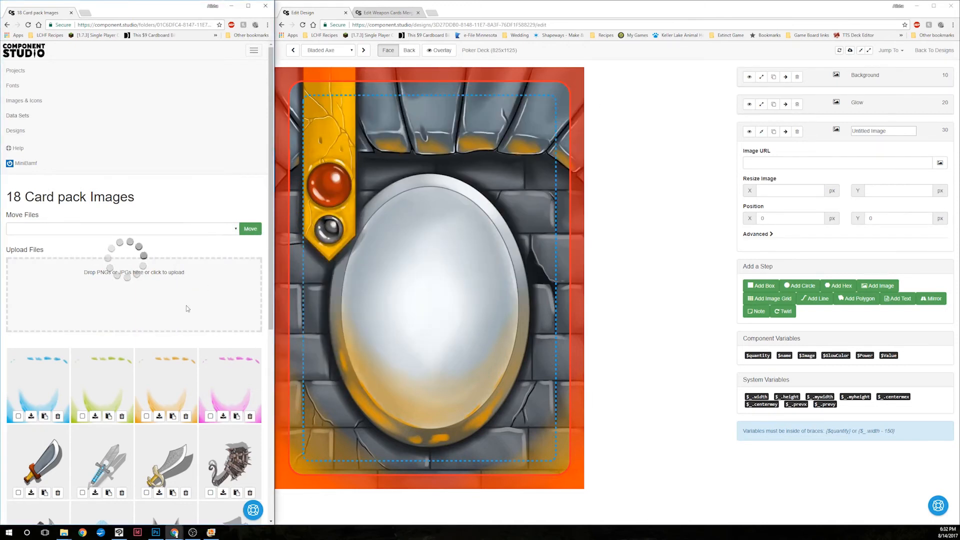
{"action": "scroll", "coordinate": [170, 325], "scroll_direction": "down", "scroll_amount": 6}
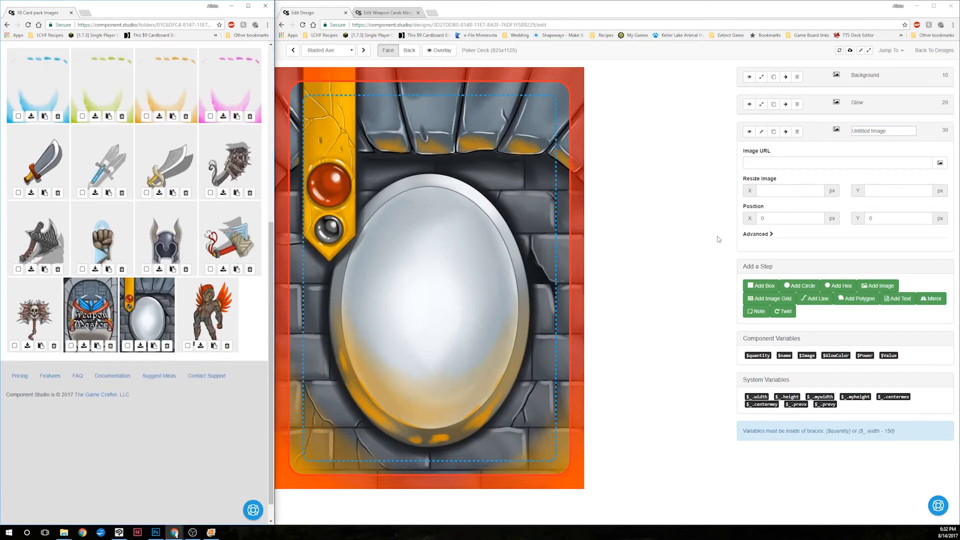
- Paste the Red Mech Flight Armor picture's URL into the third image step and resize it to 300 by 300 px
{"action": "left_click", "coordinate": [796, 161]}
{"action": "key", "text": "ctrl+v"}
{"action": "left_click", "coordinate": [676, 211]}
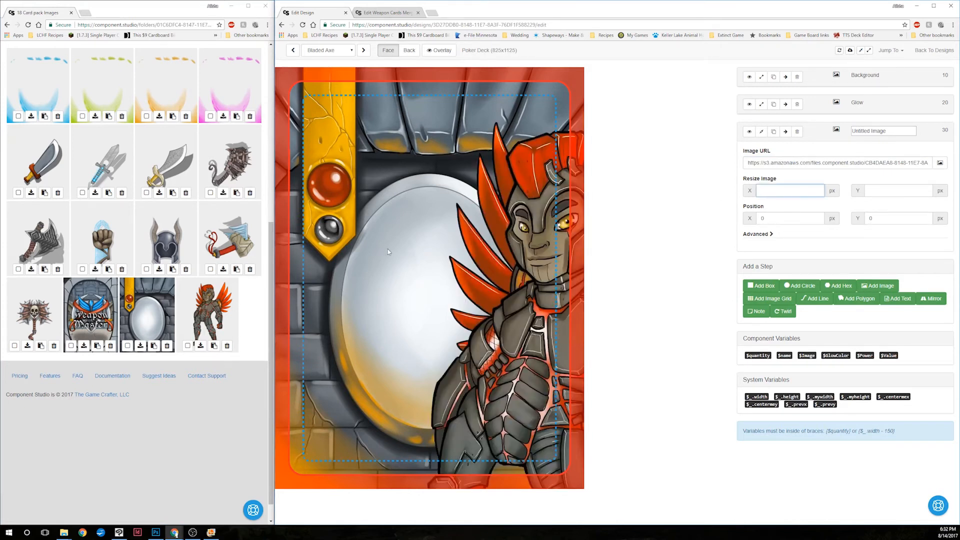
{"action": "left_click", "coordinate": [892, 189]}
{"action": "left_click", "coordinate": [777, 189]}
{"action": "left_click", "coordinate": [881, 190]}
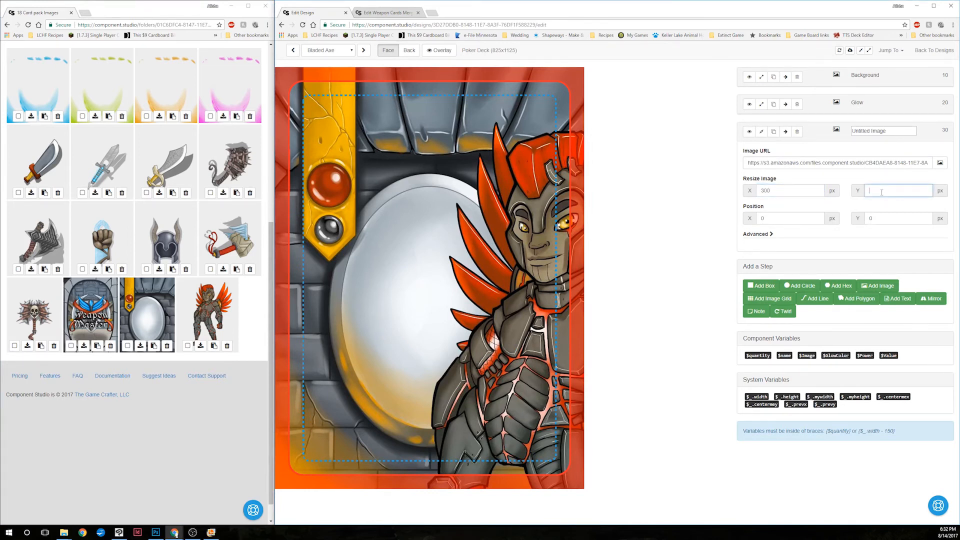
{"action": "left_click", "coordinate": [764, 202]}
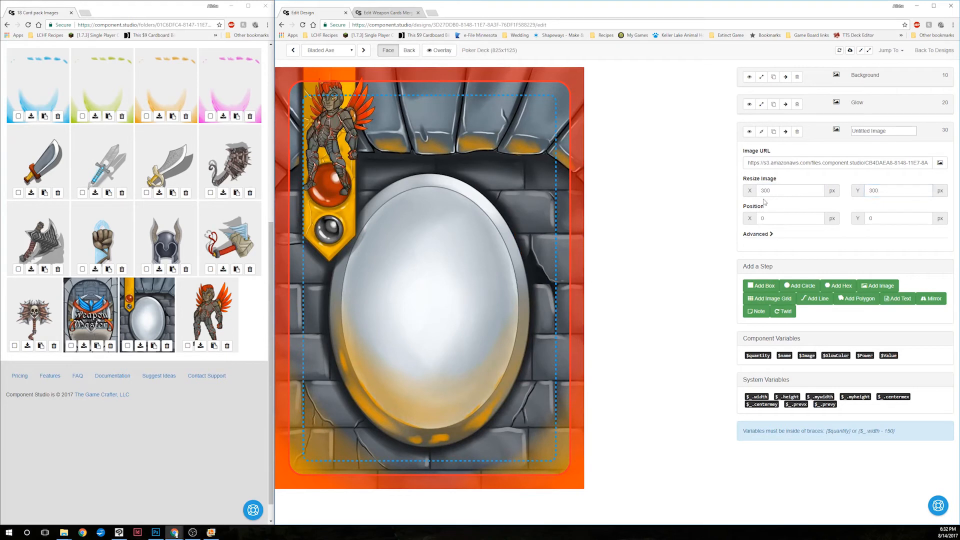
- Clear the character image's resize height and set its width to 500 px
{"action": "double_click", "coordinate": [892, 190]}
{"action": "key", "text": "BackSpace"}
{"action": "left_click", "coordinate": [681, 217]}
{"action": "left_click_drag", "start_coordinate": [788, 189], "coordinate": [740, 195]}
{"action": "type", "text": "500"}
{"action": "left_click", "coordinate": [652, 206]}
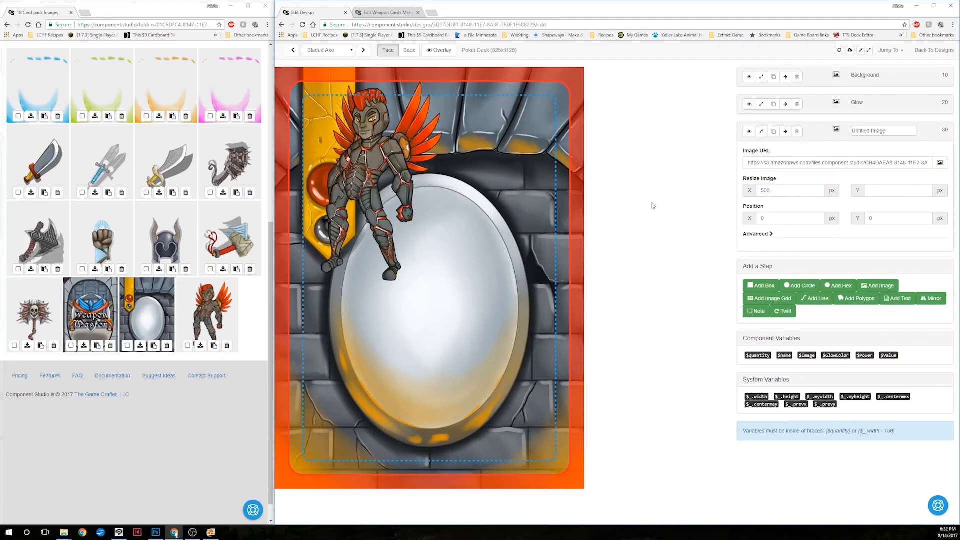
- Try a horizontal position of 400 px for the character image, and set it to 200 px instead
{"action": "double_click", "coordinate": [784, 220]}
{"action": "type", "text": "400"}
{"action": "left_click", "coordinate": [655, 235]}
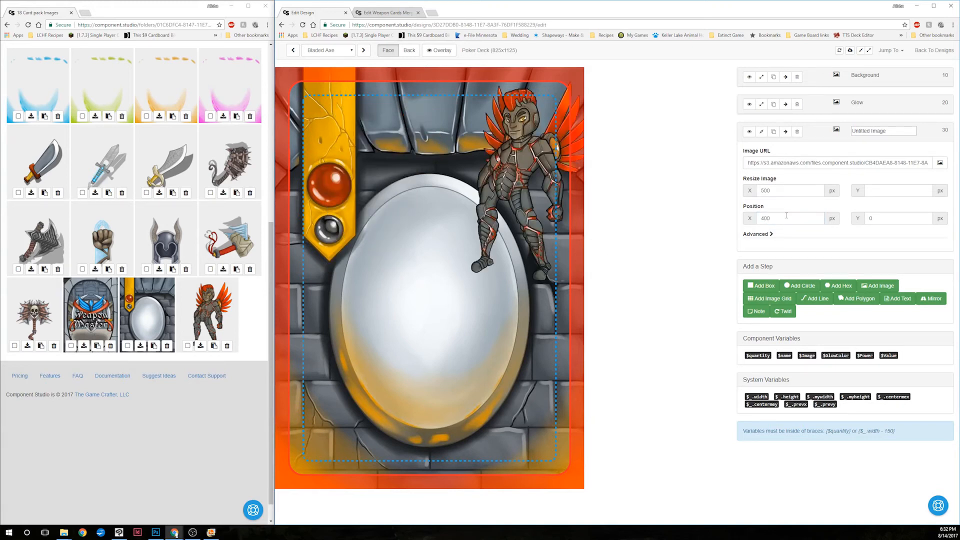
{"action": "double_click", "coordinate": [786, 215]}
{"action": "type", "text": "200"}
{"action": "left_click", "coordinate": [623, 244]}
- Set the character image's vertical position to 200 px, and lower it to 400 px
{"action": "double_click", "coordinate": [878, 215]}
{"action": "type", "text": "2"}
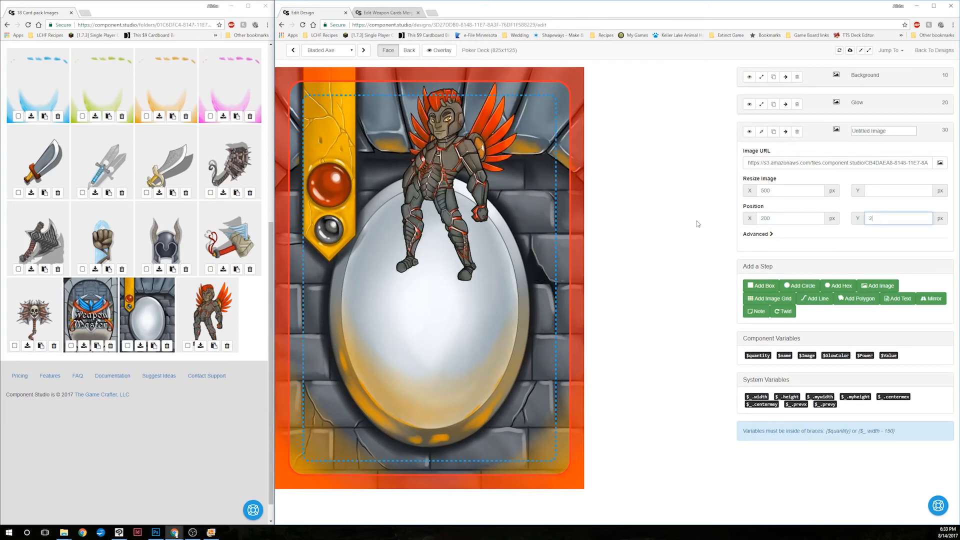
{"action": "type", "text": "00"}
{"action": "left_click", "coordinate": [698, 223]}
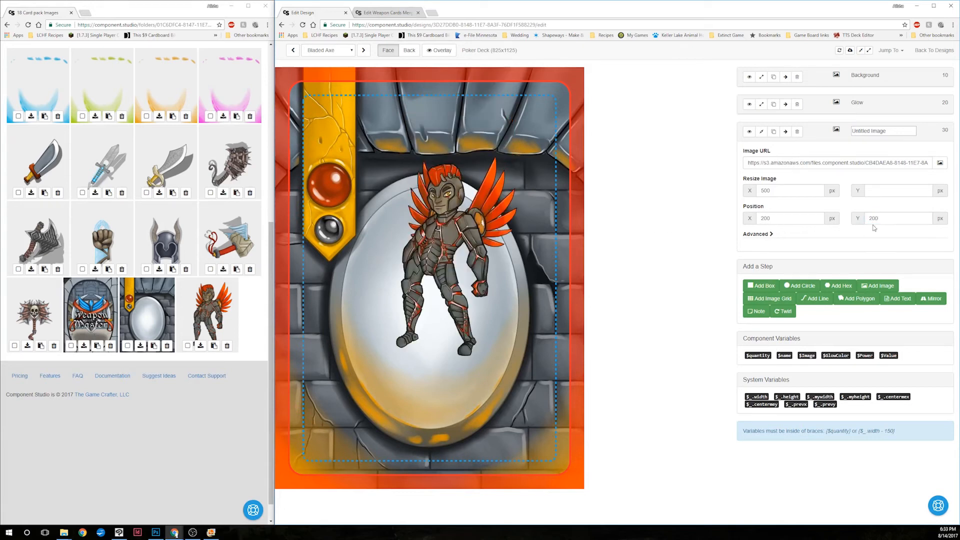
{"action": "double_click", "coordinate": [873, 219]}
{"action": "type", "text": "400"}
{"action": "left_click", "coordinate": [639, 235]}
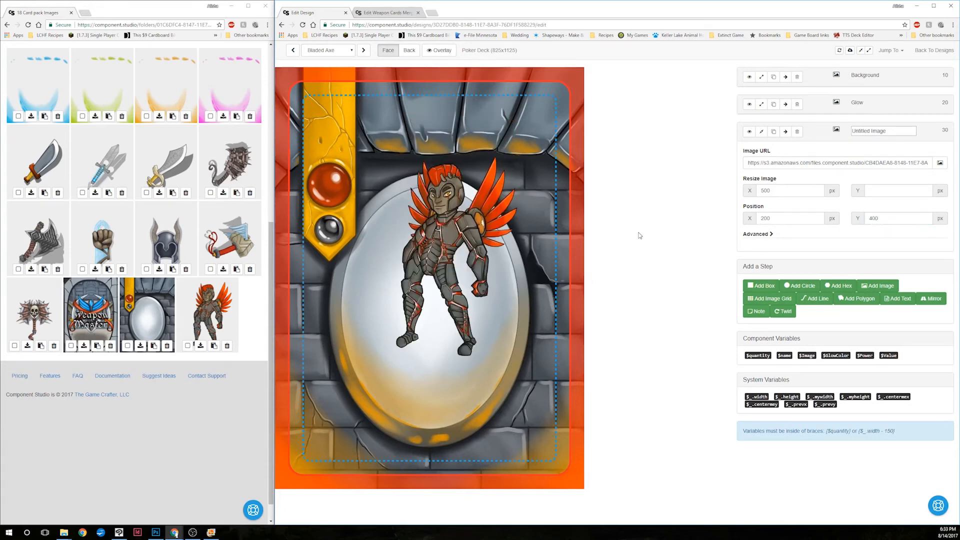
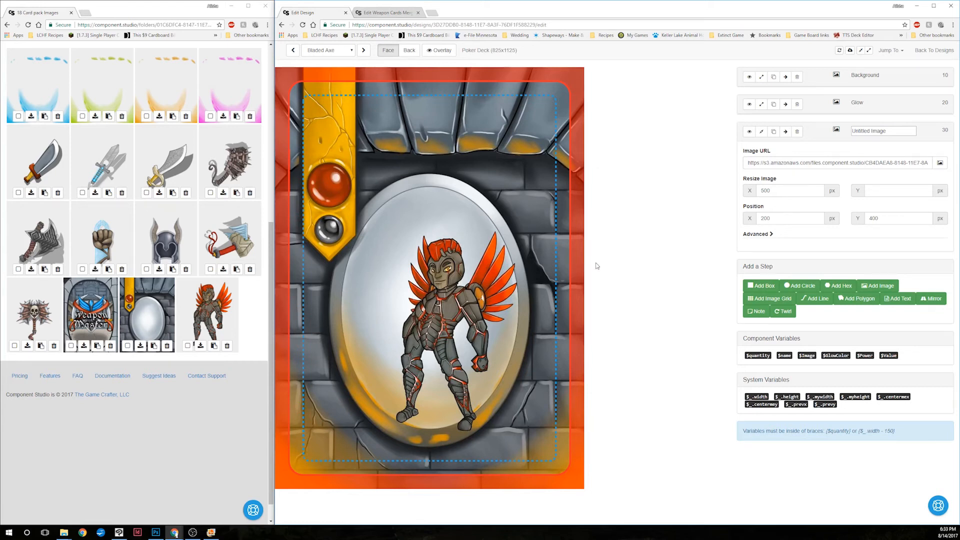
- Delete the character image step and add a new blank image step to the design
{"action": "left_click", "coordinate": [796, 132]}
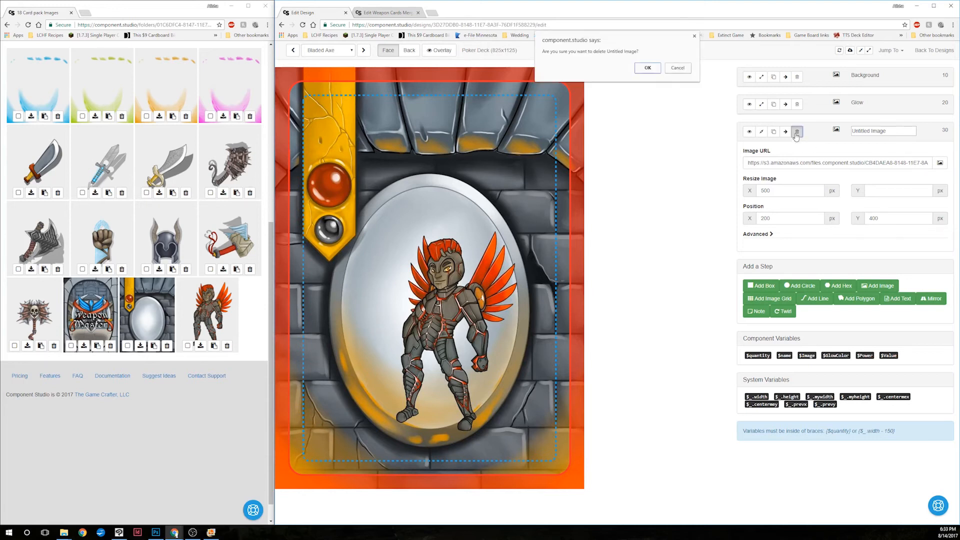
{"action": "left_click", "coordinate": [646, 69]}
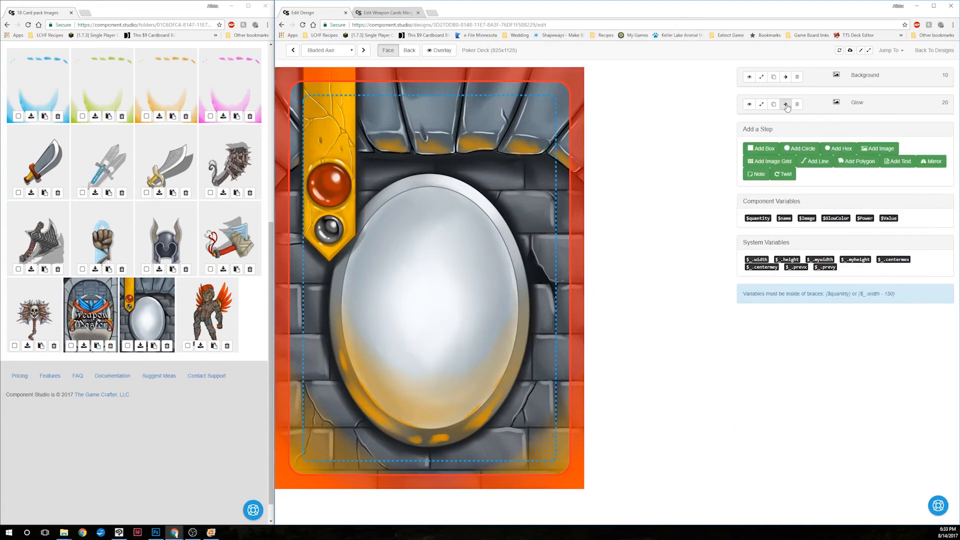
{"action": "left_click", "coordinate": [875, 149]}
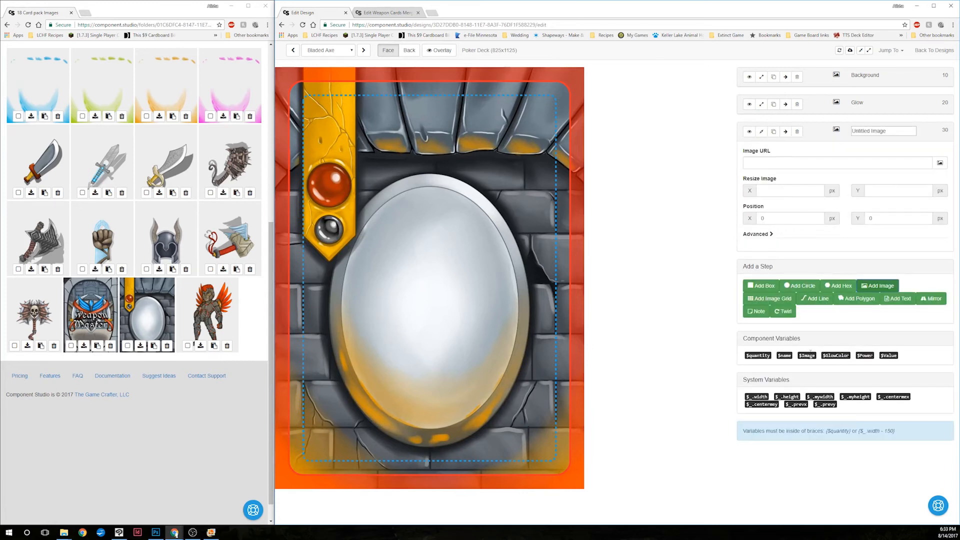
- Set the new image step's URL to the {$Image} variable and name the step Image
{"action": "left_click", "coordinate": [809, 355]}
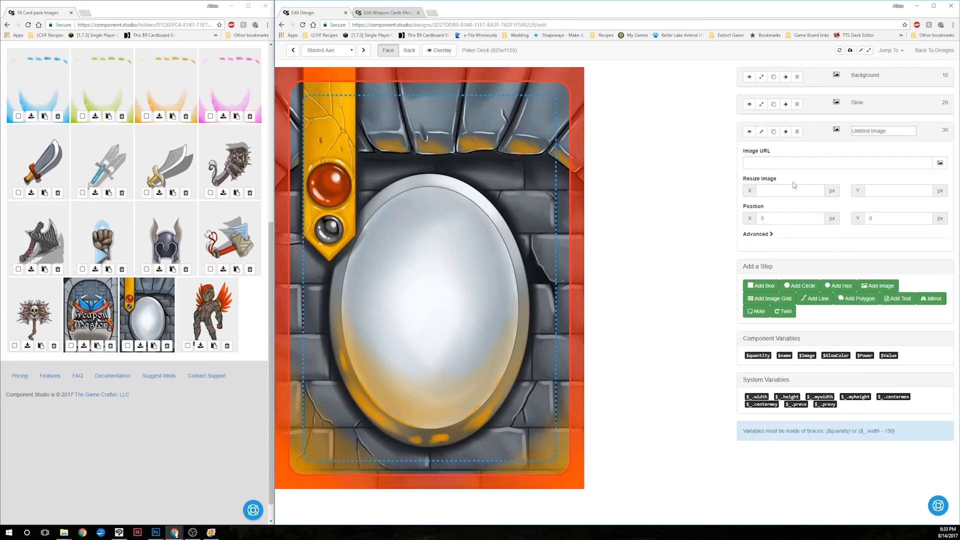
{"action": "left_click", "coordinate": [807, 163]}
{"action": "type", "text": "{$Image}"}
{"action": "key", "text": "shift+Tab"}
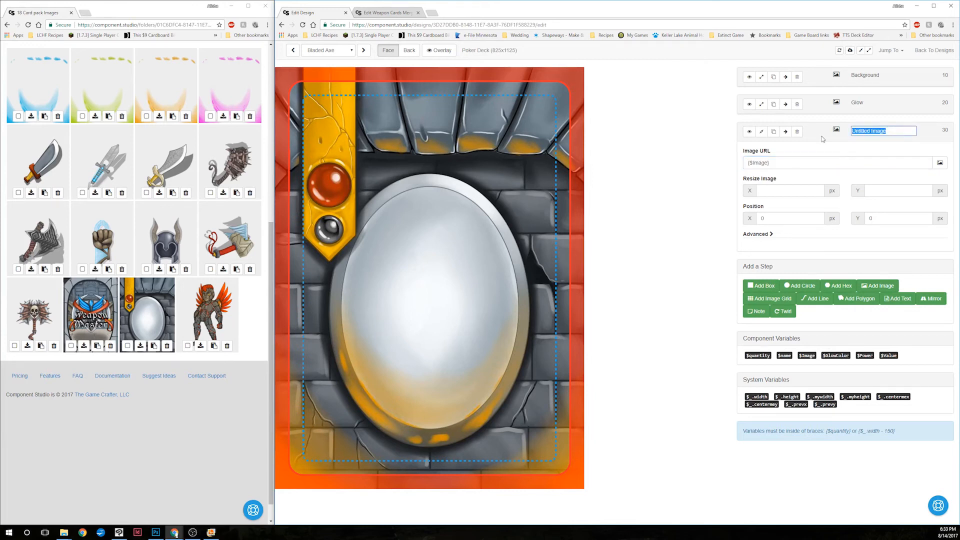
{"action": "type", "text": "Image"}
{"action": "key", "text": "Return"}
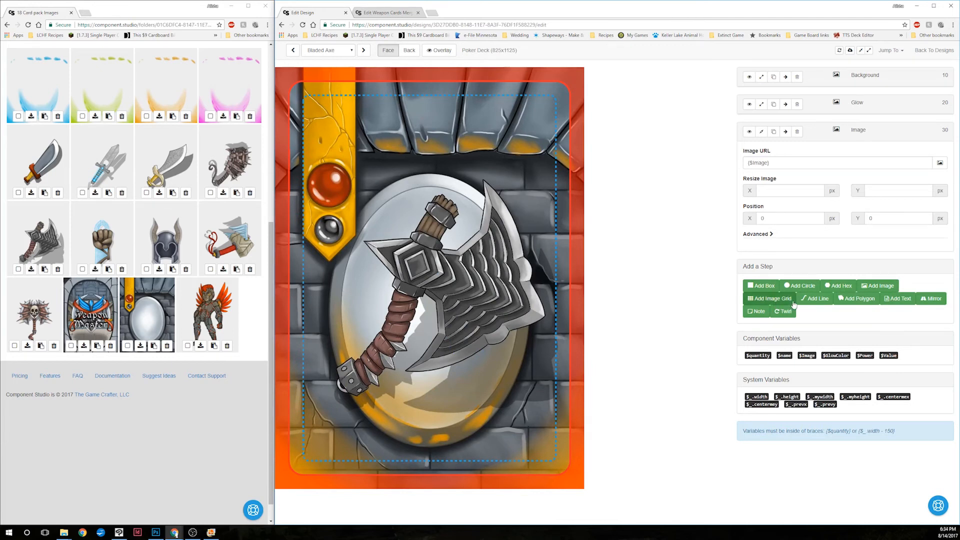
- Add a text step and reduce its text to the {$name} variable
{"action": "left_click", "coordinate": [898, 299]}
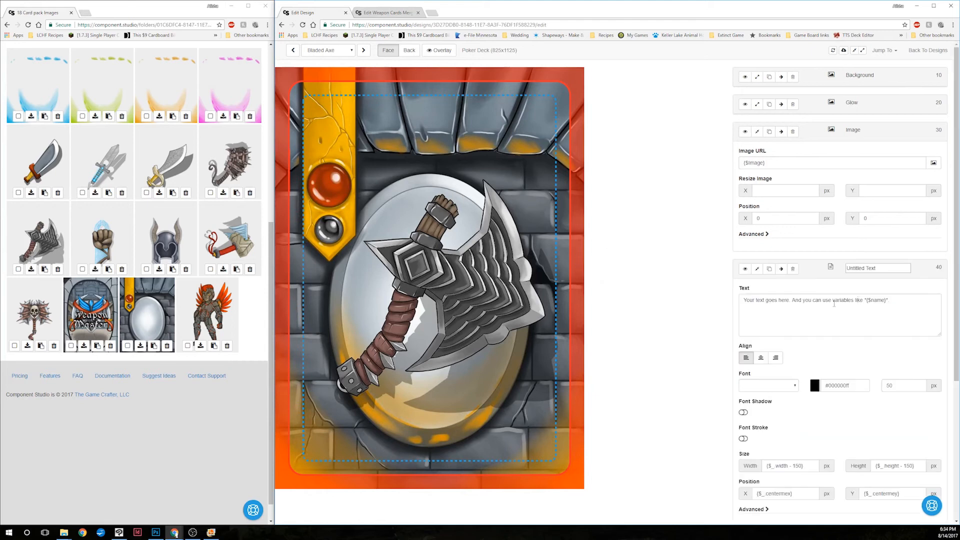
{"action": "scroll", "coordinate": [858, 252], "scroll_direction": "down", "scroll_amount": 2}
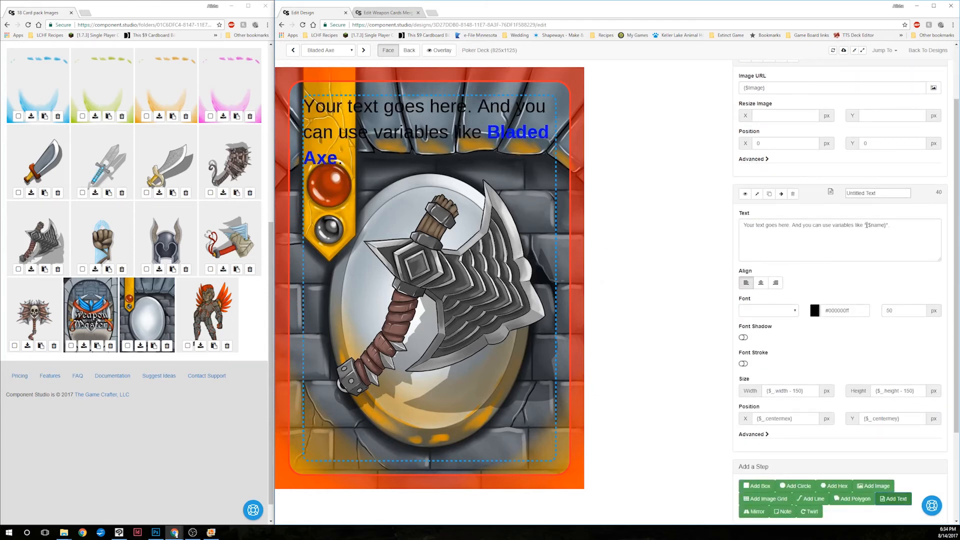
{"action": "left_click_drag", "start_coordinate": [866, 225], "coordinate": [690, 243]}
{"action": "key", "text": "BackSpace"}
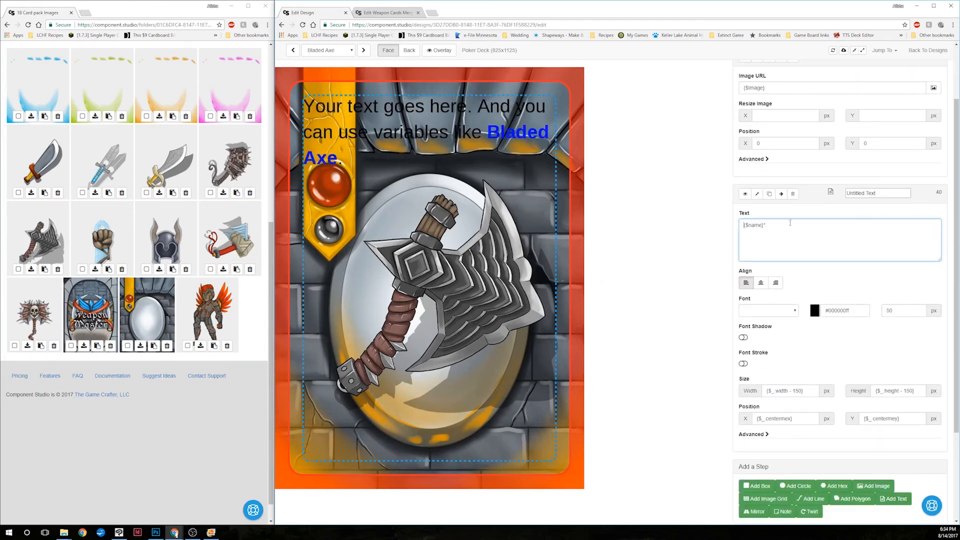
{"action": "left_click", "coordinate": [719, 247]}
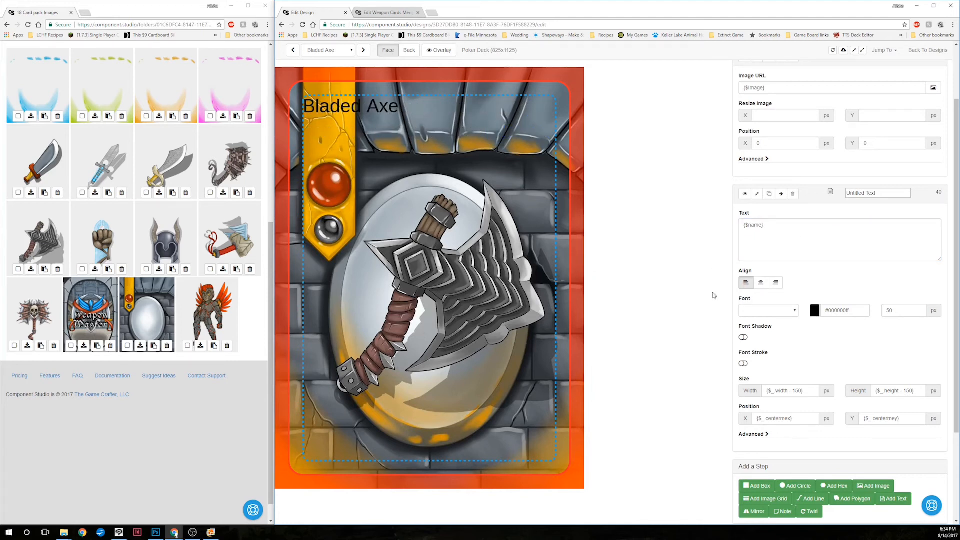
- Set the name text's font color to white, #FFFFFFFF
{"action": "left_click", "coordinate": [813, 312]}
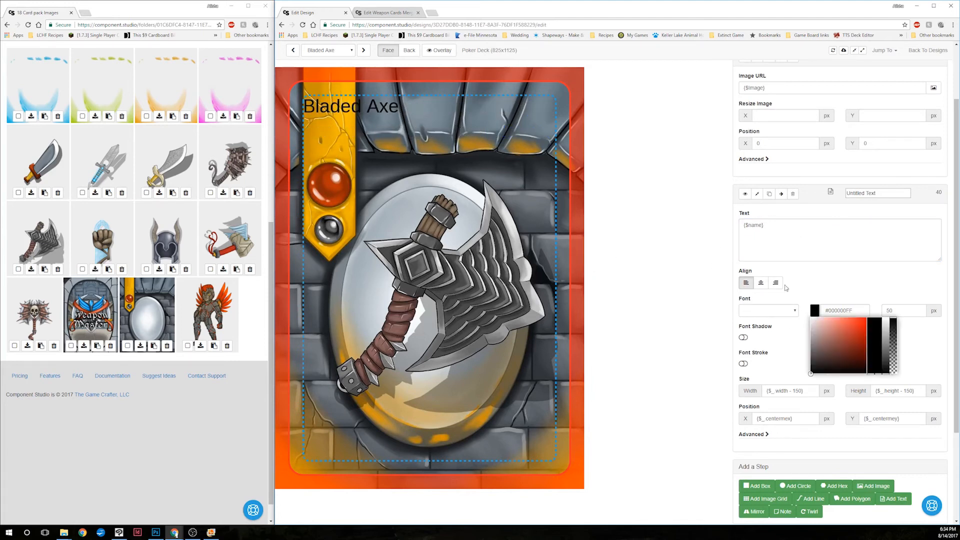
{"action": "left_click", "coordinate": [798, 282]}
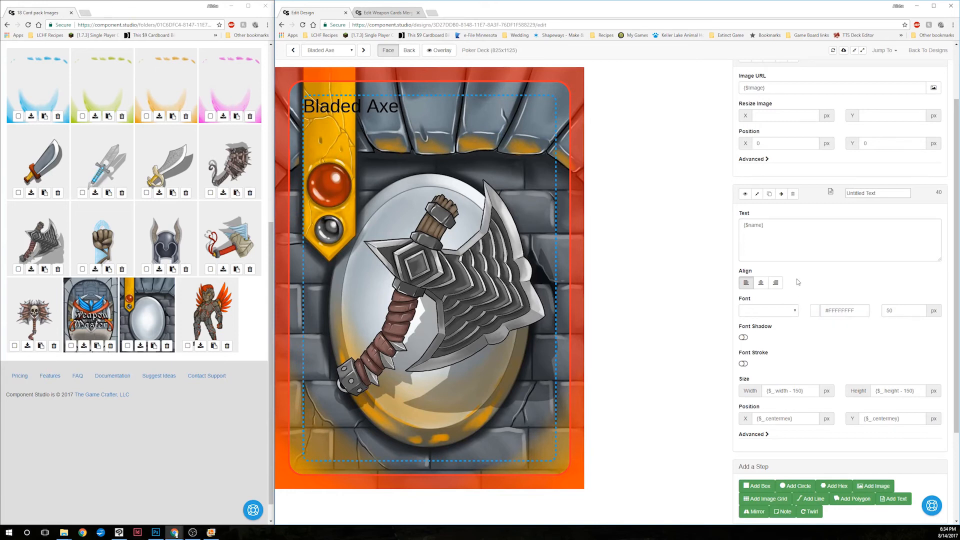
{"action": "scroll", "coordinate": [803, 345], "scroll_direction": "down", "scroll_amount": 1}
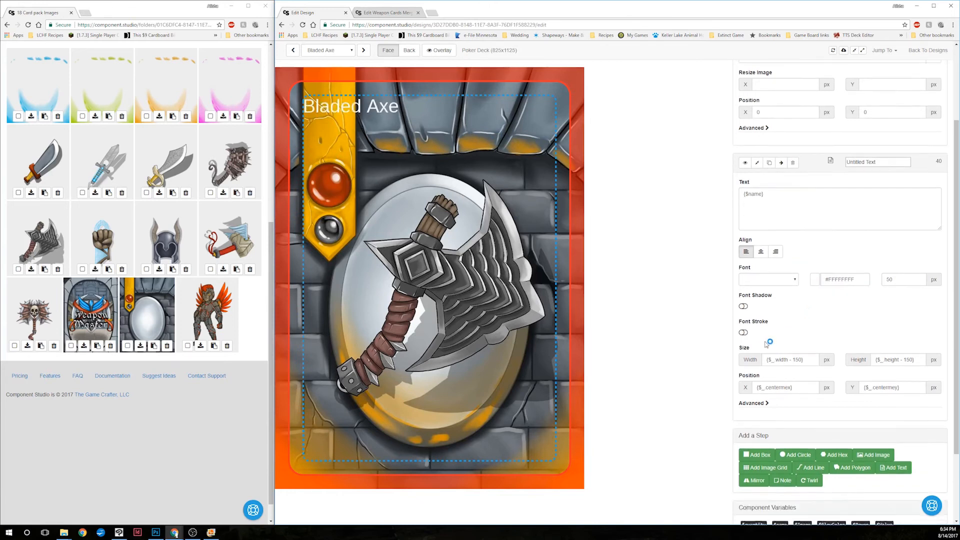
- Enable the font stroke for the name text and color it black, #000000FF
{"action": "left_click", "coordinate": [744, 327]}
{"action": "left_click", "coordinate": [761, 327]}
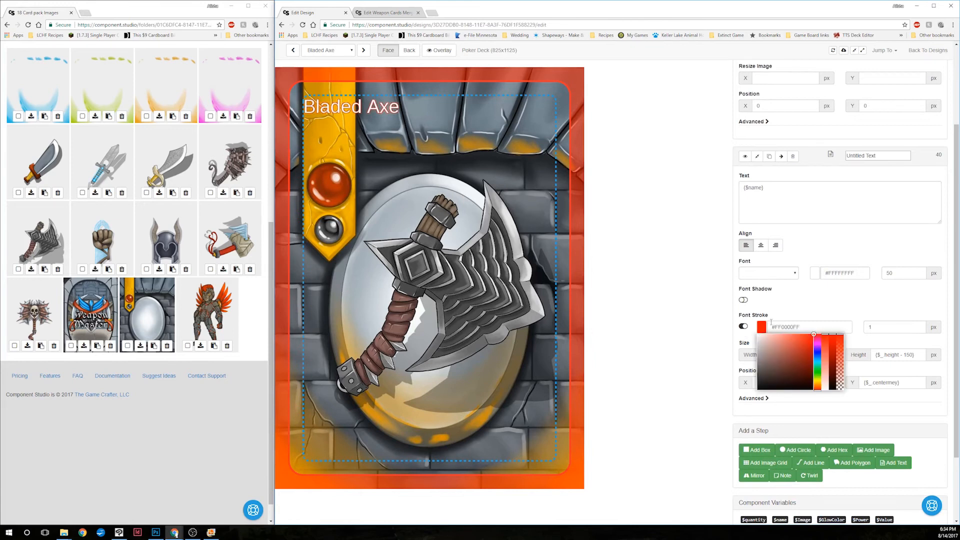
{"action": "left_click", "coordinate": [777, 373]}
{"action": "left_click_drag", "start_coordinate": [771, 378], "coordinate": [770, 389]}
{"action": "left_click", "coordinate": [890, 326]}
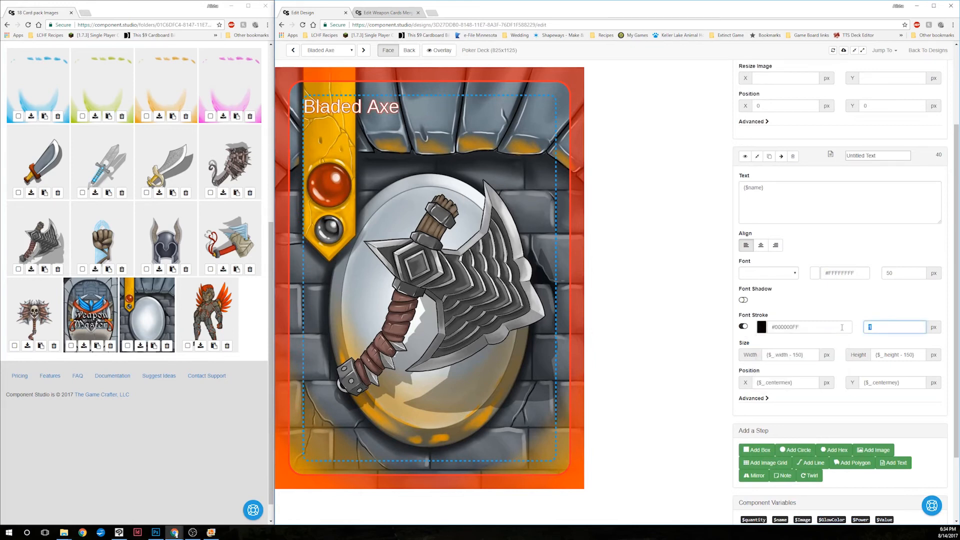
{"action": "left_click", "coordinate": [677, 315]}
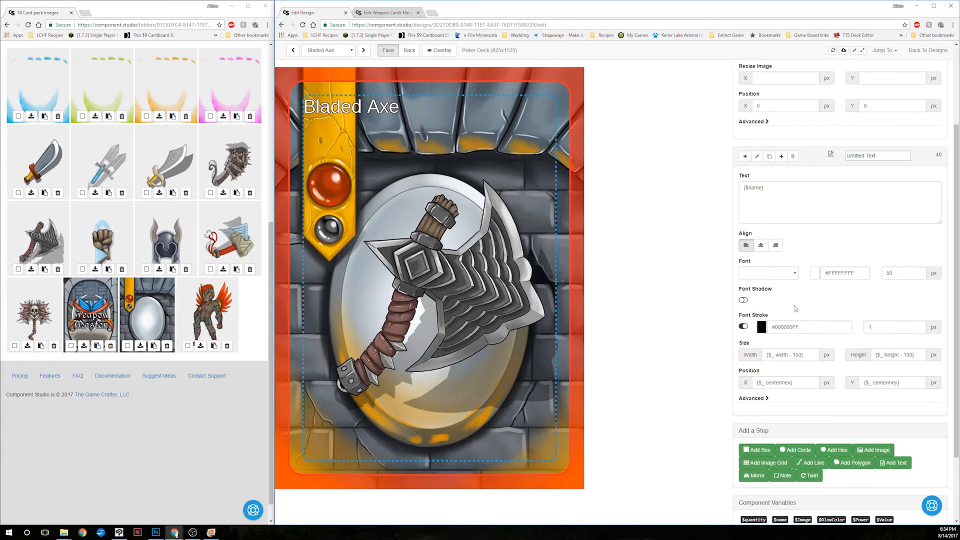
- Set the name text's font to Mirza Semi Bold at a size of 150 px
{"action": "left_click", "coordinate": [791, 273]}
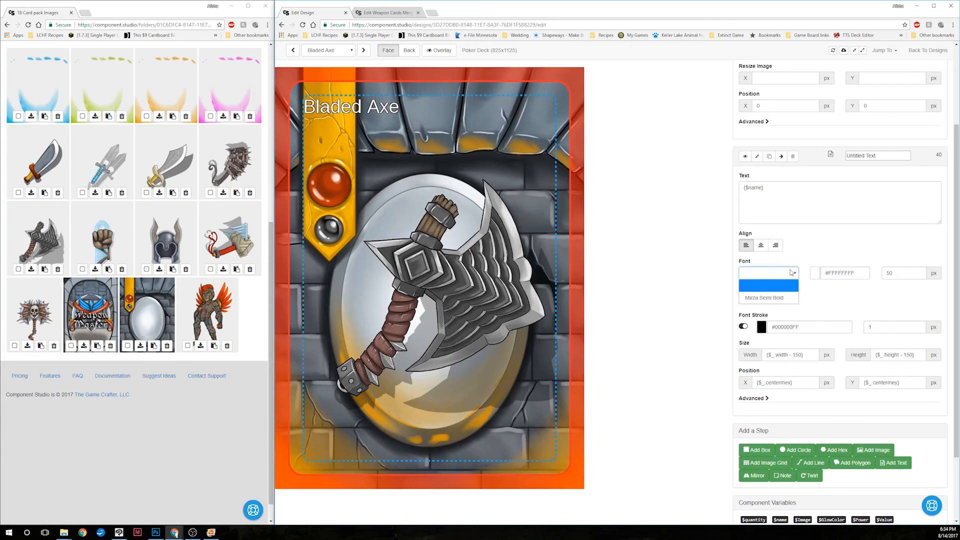
{"action": "left_click", "coordinate": [775, 298]}
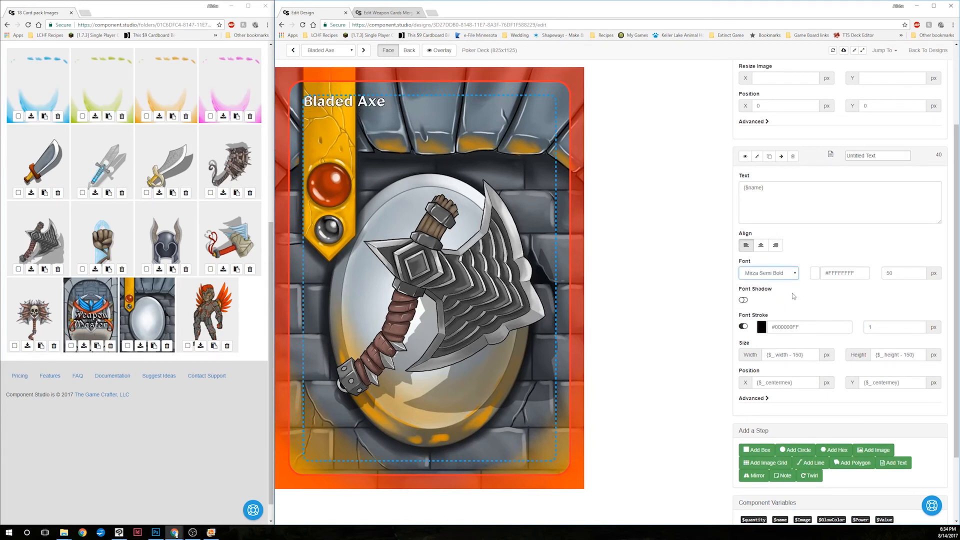
{"action": "key", "text": "Tab"}
{"action": "left_click", "coordinate": [859, 318]}
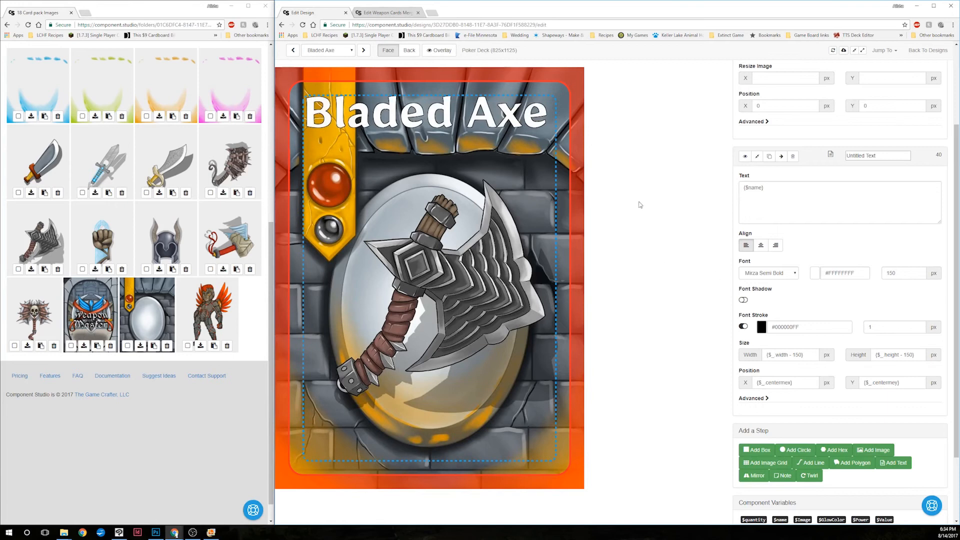
- Outline the text area and enable Fit Text To Box in the name text's advanced options
{"action": "left_click", "coordinate": [766, 399]}
{"action": "scroll", "coordinate": [696, 376], "scroll_direction": "down", "scroll_amount": 3}
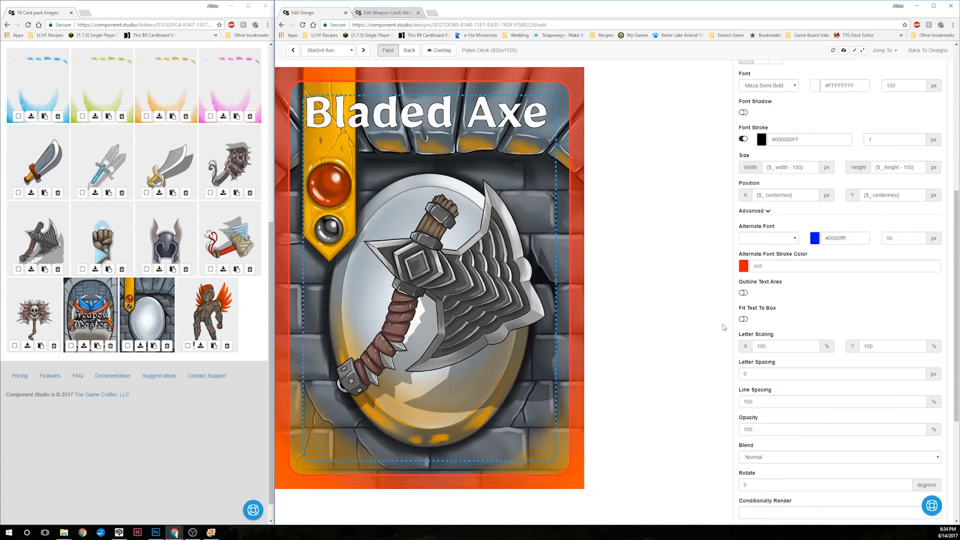
{"action": "scroll", "coordinate": [723, 328], "scroll_direction": "down", "scroll_amount": 1}
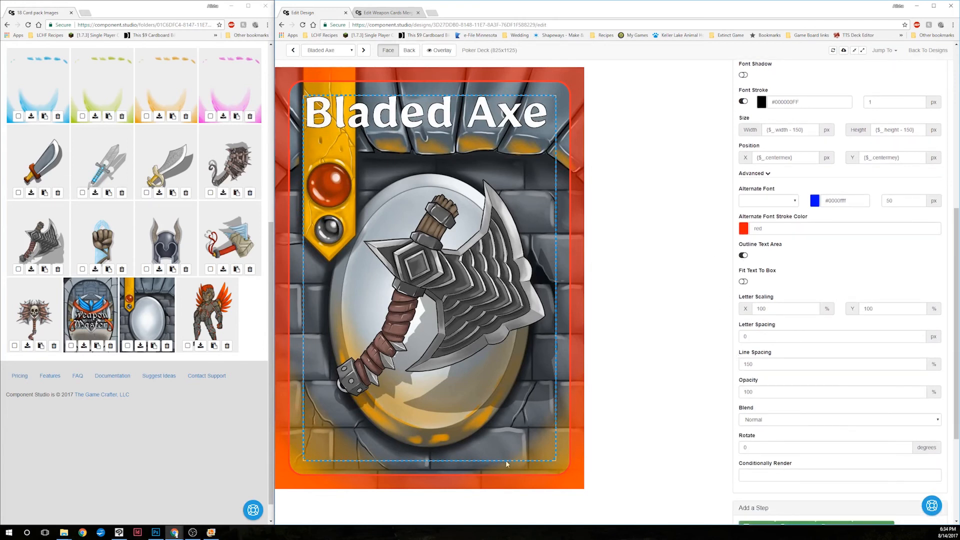
{"action": "left_click", "coordinate": [743, 281]}
{"action": "scroll", "coordinate": [811, 285], "scroll_direction": "up", "scroll_amount": 2}
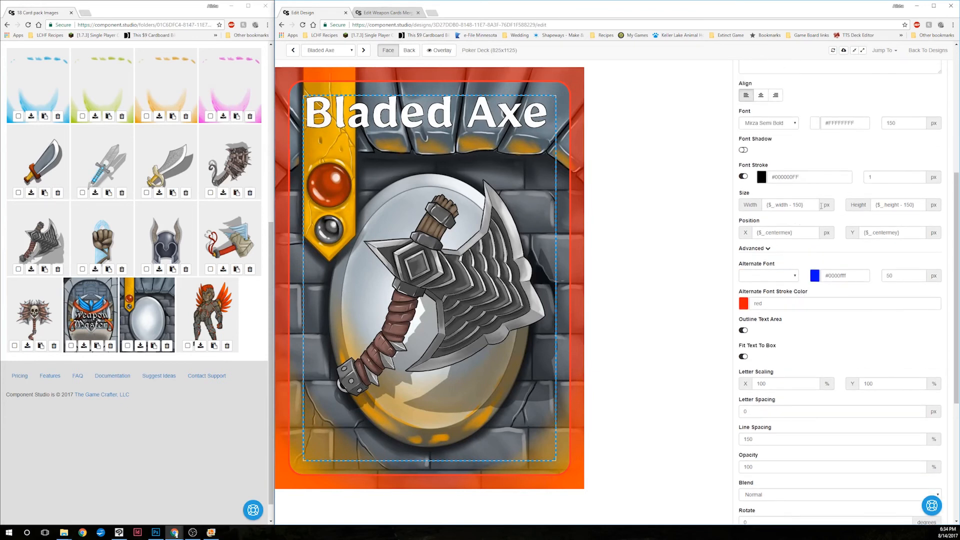
- Try heights of 150 and 100 px for the name's text box, and set it to 120 px
{"action": "left_click_drag", "start_coordinate": [804, 205], "coordinate": [746, 210]}
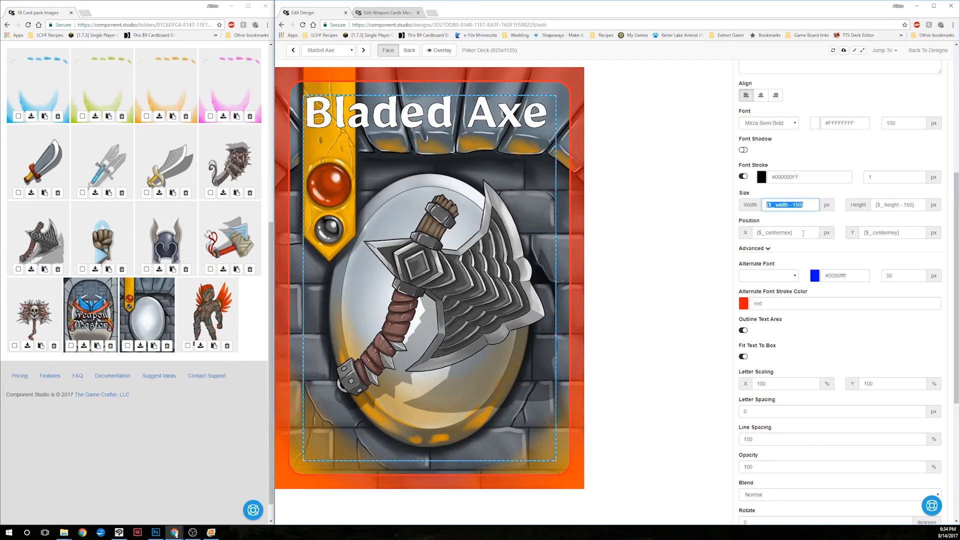
{"action": "left_click_drag", "start_coordinate": [803, 233], "coordinate": [758, 232]}
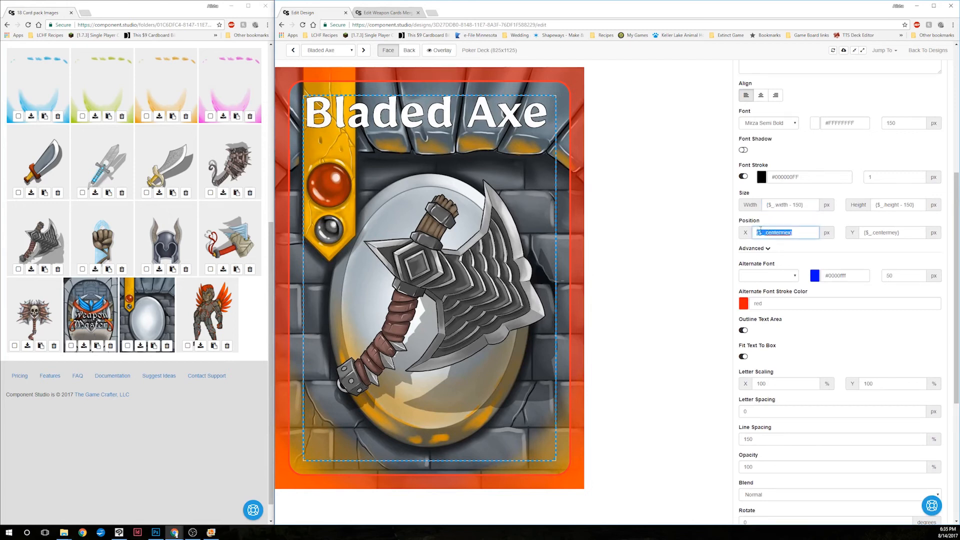
{"action": "left_click", "coordinate": [895, 219]}
{"action": "left_click_drag", "start_coordinate": [917, 207], "coordinate": [850, 209]}
{"action": "type", "text": "150"}
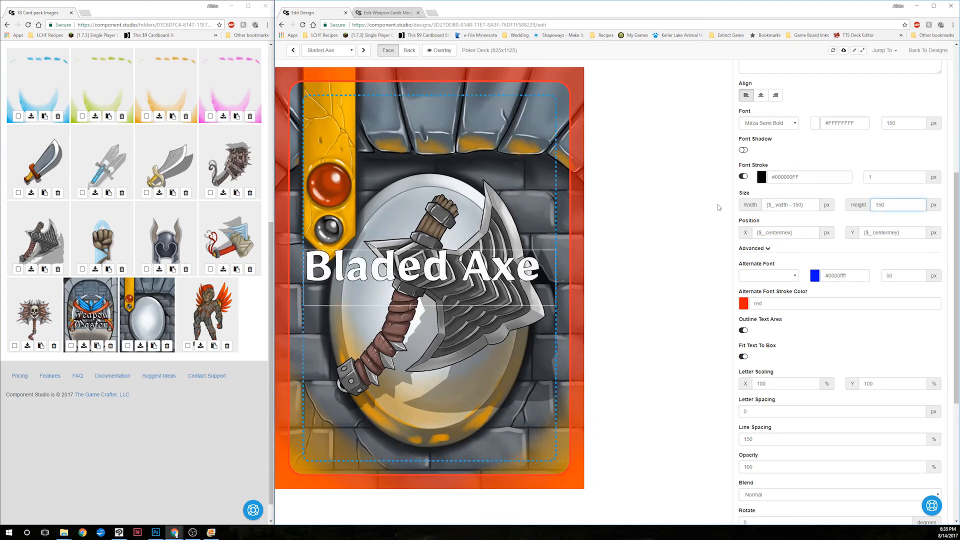
{"action": "left_click_drag", "start_coordinate": [895, 205], "coordinate": [850, 206]}
{"action": "type", "text": "100"}
{"action": "left_click", "coordinate": [684, 225]}
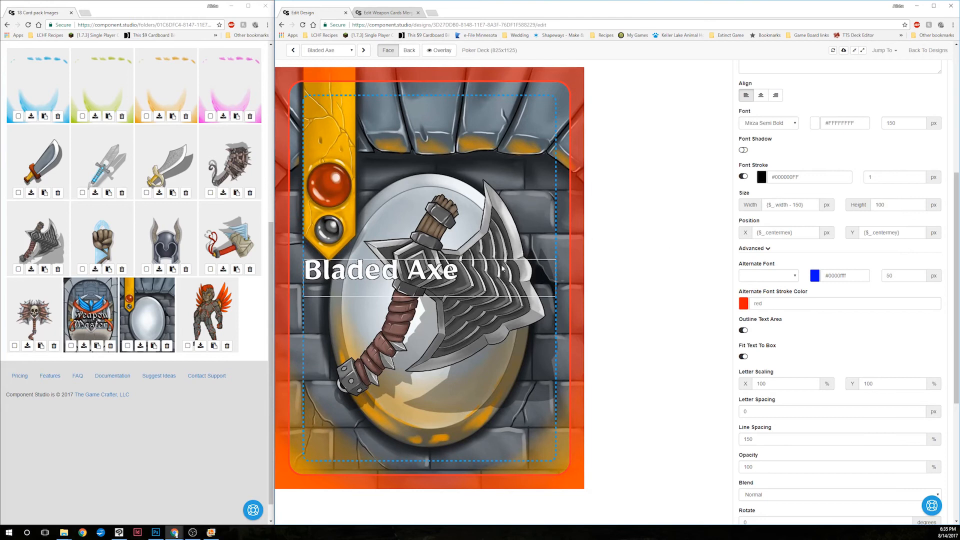
{"action": "left_click", "coordinate": [897, 124]}
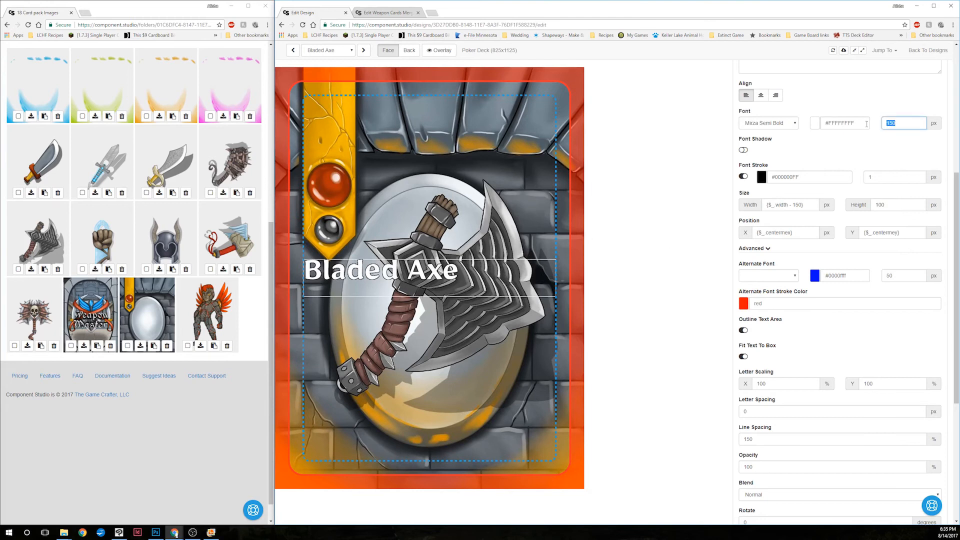
{"action": "left_click", "coordinate": [666, 171]}
{"action": "left_click_drag", "start_coordinate": [893, 205], "coordinate": [852, 206]}
{"action": "type", "text": "120"}
- Try horizontal positions of 100 and 200 px for the name's text box, and set it to 210 px
{"action": "left_click", "coordinate": [669, 241]}
{"action": "type", "text": "100"}
{"action": "left_click_drag", "start_coordinate": [800, 233], "coordinate": [736, 235]}
{"action": "left_click", "coordinate": [621, 235]}
{"action": "type", "text": "200210"}
- Try vertical positions of 50, 150 and 100 px for the name's text box, and set it to 90 px
{"action": "left_click_drag", "start_coordinate": [907, 232], "coordinate": [852, 232]}
{"action": "type", "text": "50150"}
{"action": "left_click", "coordinate": [644, 245]}
{"action": "type", "text": "100"}
{"action": "left_click", "coordinate": [634, 272]}
{"action": "type", "text": "90"}
- Set the horizontal position of the name's text box to 220 px
{"action": "left_click_drag", "start_coordinate": [777, 232], "coordinate": [747, 232]}
{"action": "type", "text": "220"}
{"action": "left_click", "coordinate": [625, 188]}
- Try widths of 700, 300, 500 and 550 px for the name's text box, and set it to 530 px
{"action": "left_click_drag", "start_coordinate": [810, 205], "coordinate": [723, 206]}
{"action": "type", "text": "700"}
{"action": "left_click", "coordinate": [677, 213]}
{"action": "type", "text": "300"}
{"action": "left_click", "coordinate": [637, 229]}
{"action": "type", "text": "500550"}
{"action": "left_click_drag", "start_coordinate": [781, 205], "coordinate": [741, 205]}
{"action": "type", "text": "53"}
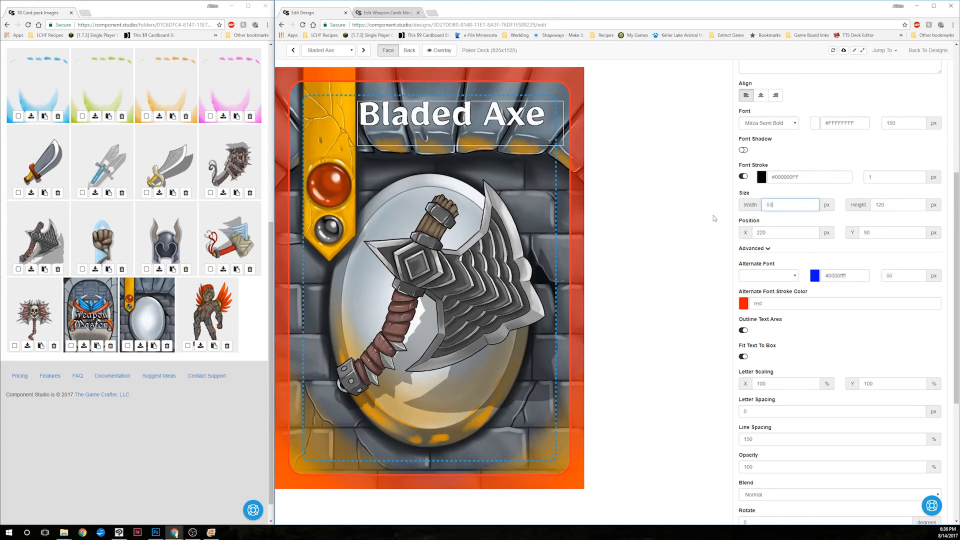
{"action": "type", "text": "0"}
- Enable the font shadow for the name text and color it black, #000000AA
{"action": "scroll", "coordinate": [710, 249], "scroll_direction": "up", "scroll_amount": 2}
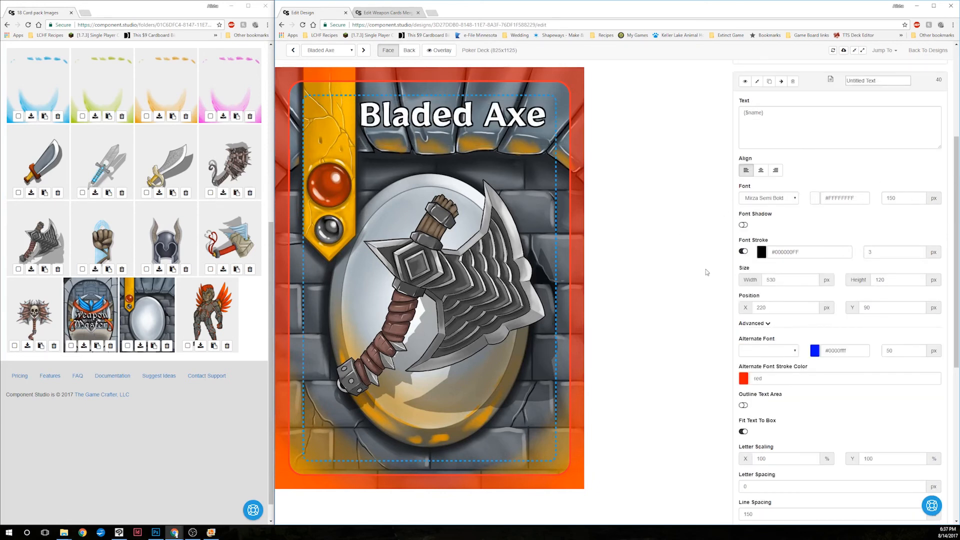
{"action": "left_click", "coordinate": [743, 226]}
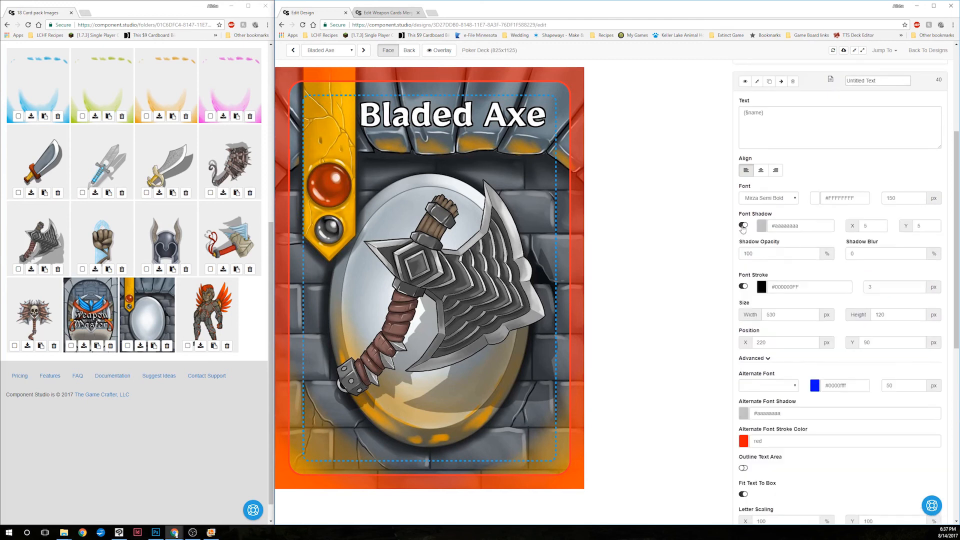
{"action": "left_click", "coordinate": [761, 225]}
{"action": "left_click", "coordinate": [815, 270]}
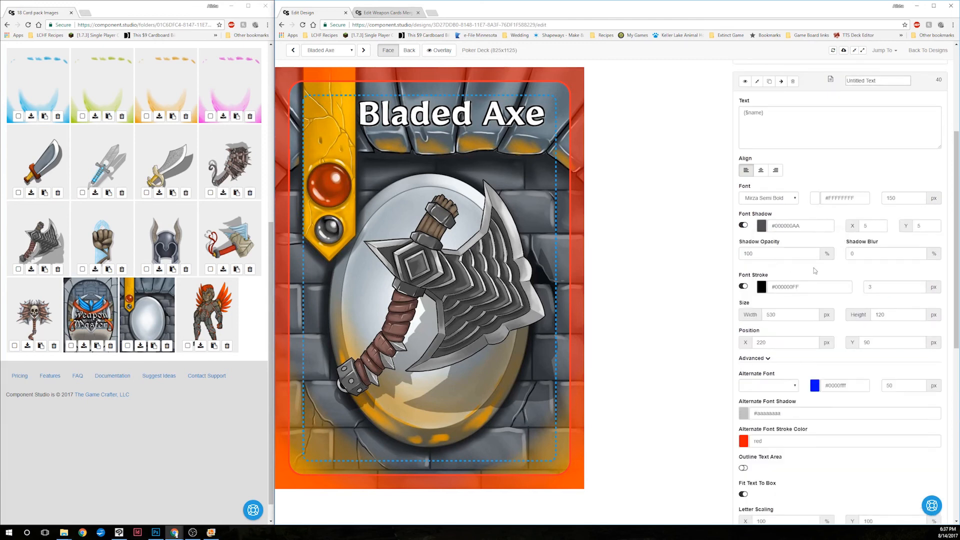
- Adjust the shadow color's transparency for the name text, making it #00000088
{"action": "left_click", "coordinate": [761, 226]}
{"action": "mouse_move", "coordinate": [832, 286]}
{"action": "left_mouse_down"}
{"action": "mouse_move", "coordinate": [833, 253]}
{"action": "mouse_move", "coordinate": [833, 289]}
{"action": "left_mouse_up"}
{"action": "left_click_drag", "start_coordinate": [840, 252], "coordinate": [831, 292]}
{"action": "left_click", "coordinate": [835, 257]}
{"action": "left_click", "coordinate": [761, 226]}
{"action": "left_click_drag", "start_coordinate": [840, 276], "coordinate": [840, 258]}
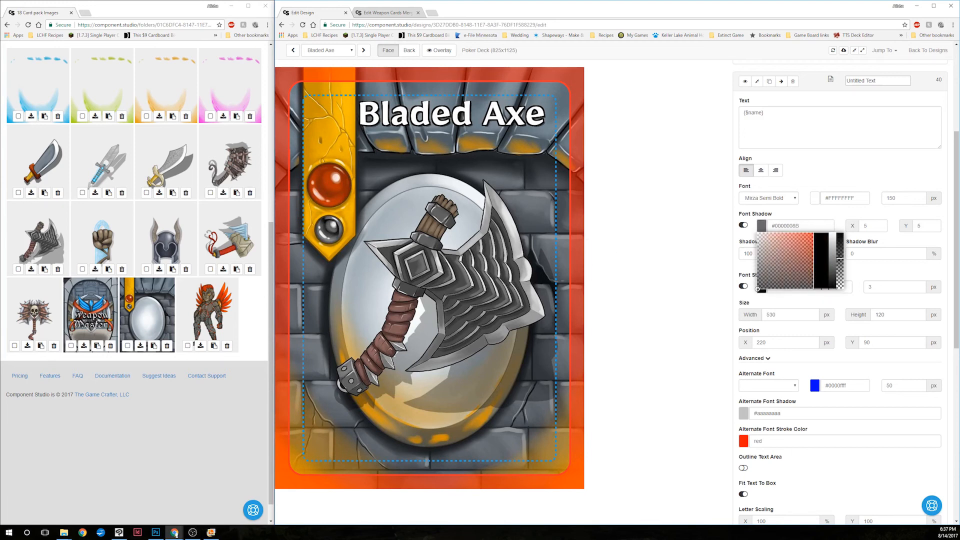
- Try a 10 px shadow offset in X and Y for the name text, and set both to 7
{"action": "double_click", "coordinate": [870, 226]}
{"action": "type", "text": "10"}
{"action": "key", "text": "Tab"}
{"action": "type", "text": "10"}
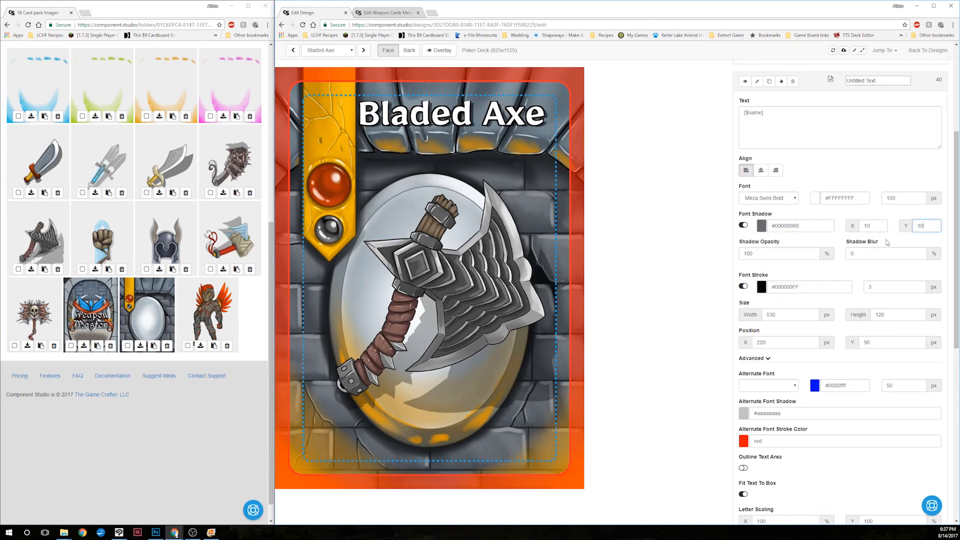
{"action": "double_click", "coordinate": [867, 225]}
{"action": "type", "text": "7"}
{"action": "key", "text": "Tab"}
{"action": "type", "text": "7"}
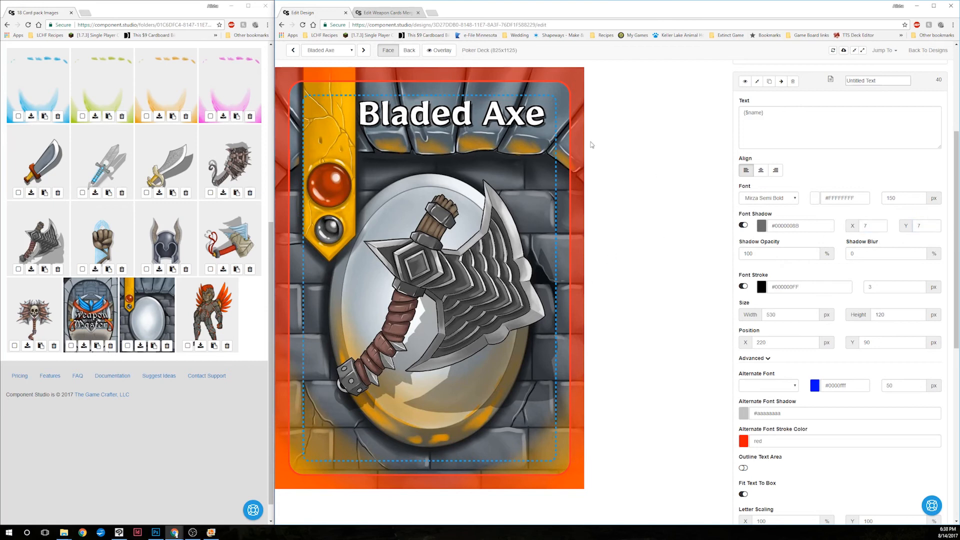
- Preview the design with the Cyber Dagger card's data
{"action": "left_click", "coordinate": [345, 57]}
{"action": "left_click", "coordinate": [342, 76]}
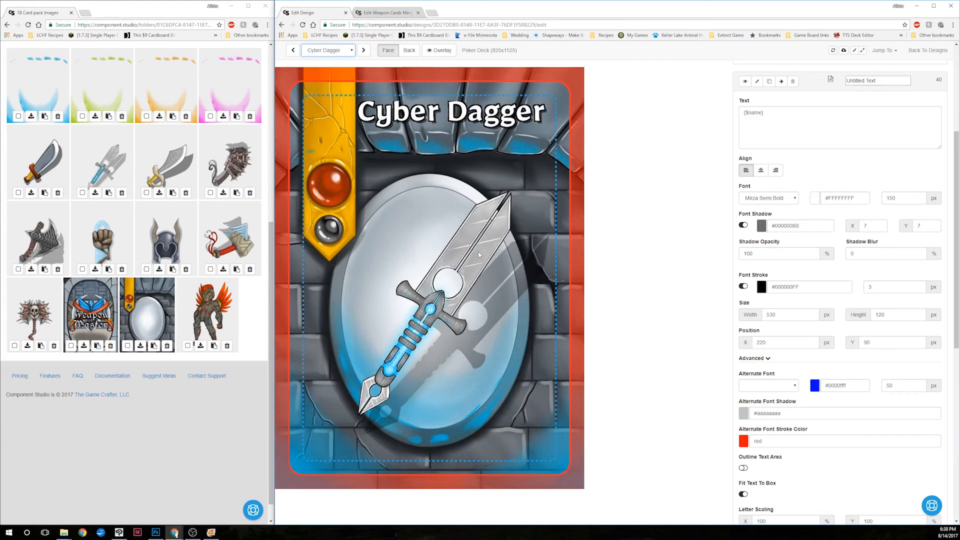
- Try centering the name text, comparing it on the Lotus, Bladed Axe and Cyber Dagger cards, and return it to left alignment
{"action": "left_click", "coordinate": [341, 56]}
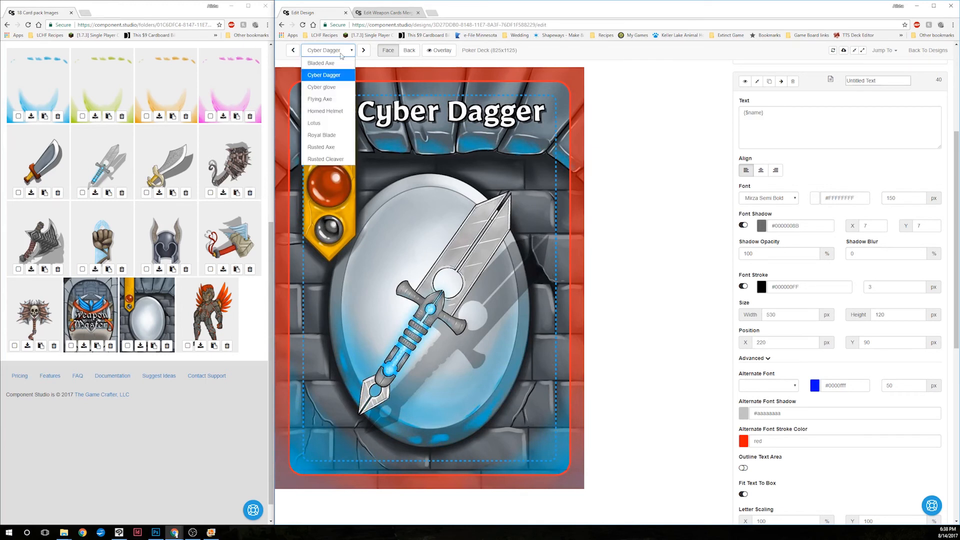
{"action": "left_click", "coordinate": [331, 129]}
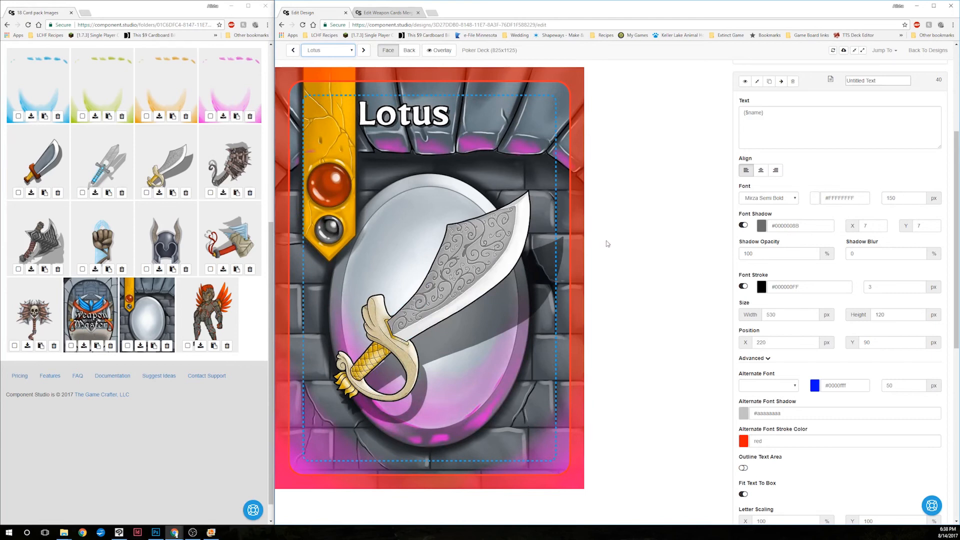
{"action": "left_click", "coordinate": [761, 170]}
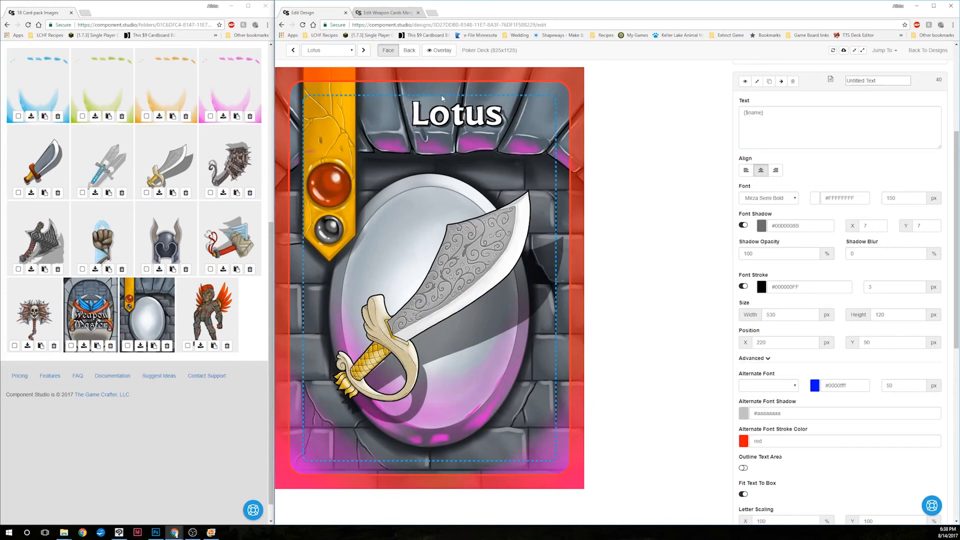
{"action": "left_click", "coordinate": [352, 51]}
{"action": "left_click", "coordinate": [323, 63]}
{"action": "left_click", "coordinate": [326, 51]}
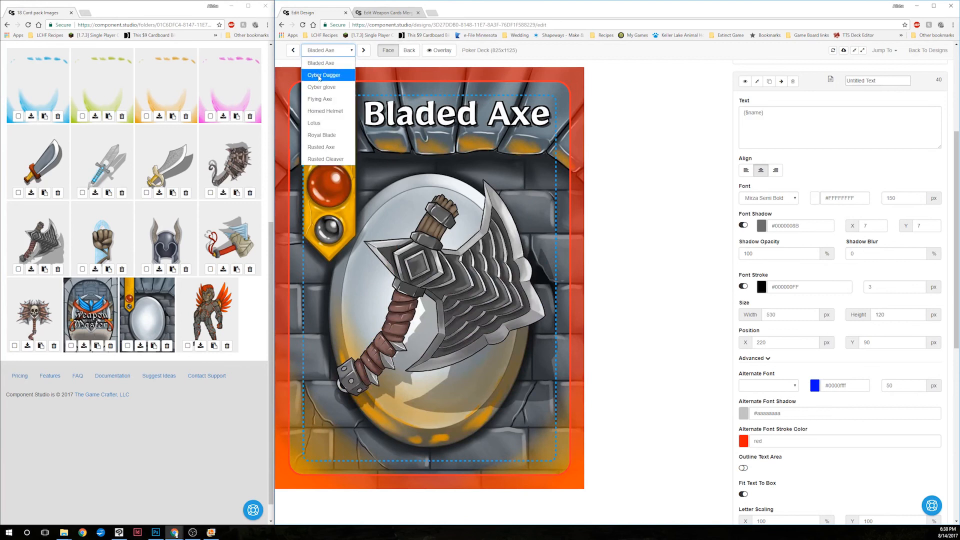
{"action": "left_click", "coordinate": [317, 72]}
{"action": "left_click", "coordinate": [323, 52]}
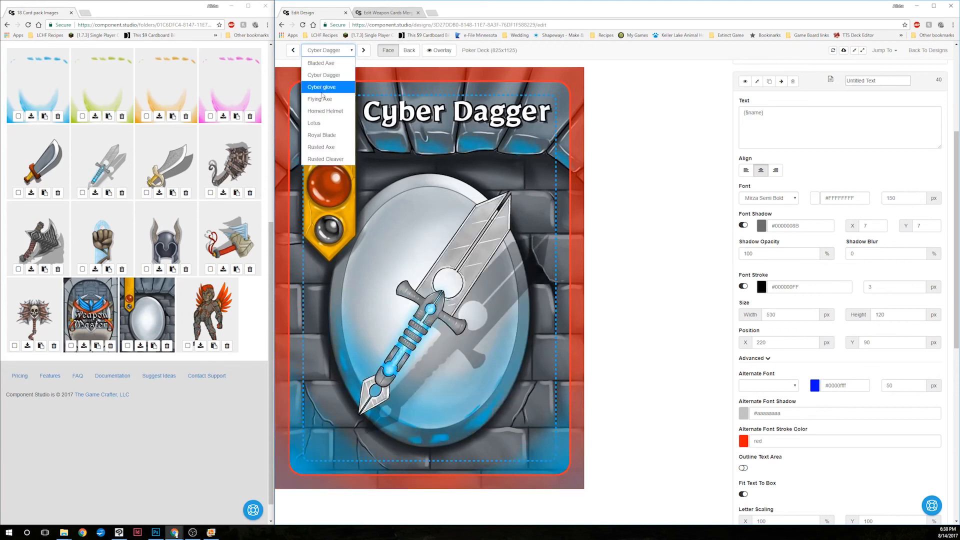
{"action": "left_click", "coordinate": [325, 123]}
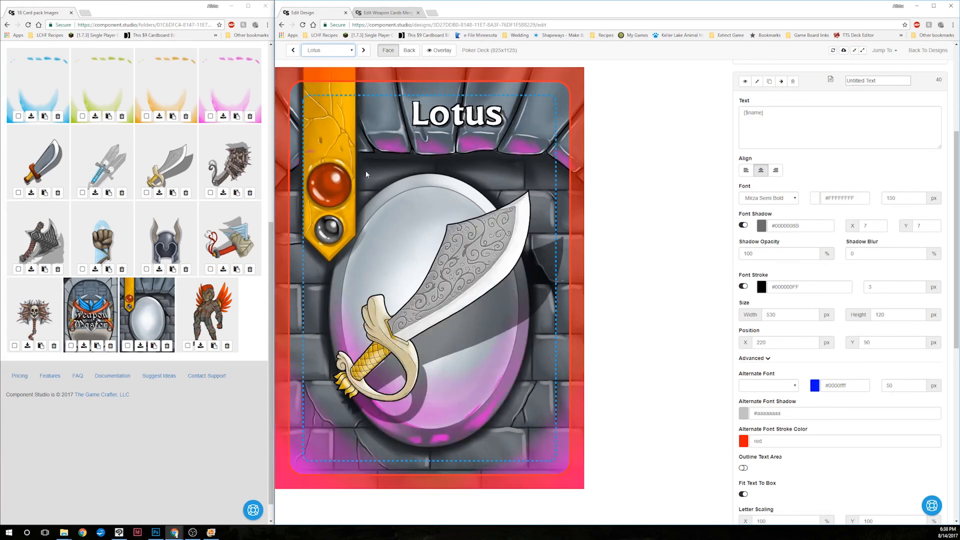
{"action": "left_click", "coordinate": [746, 170]}
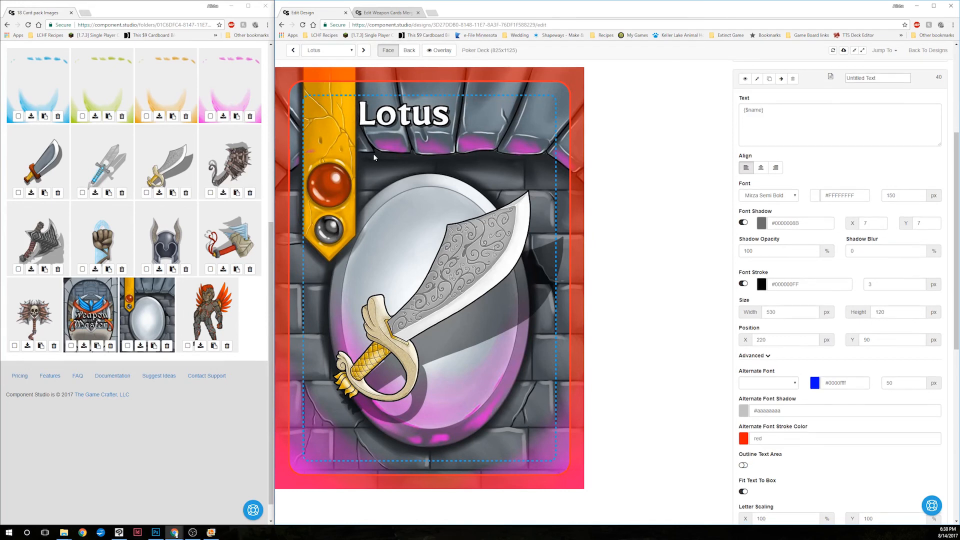
- Preview the design with the Bladed Axe card's data
{"action": "left_click", "coordinate": [325, 50]}
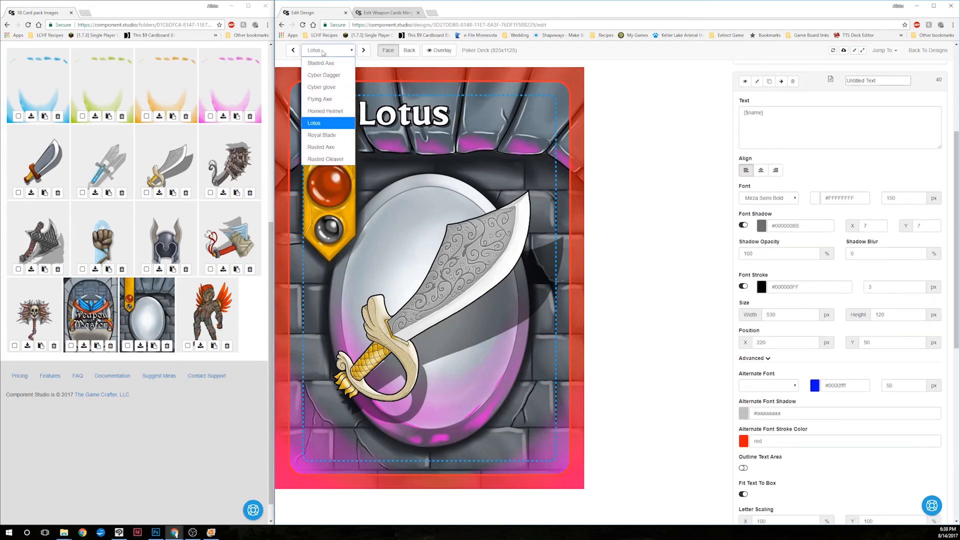
{"action": "left_click", "coordinate": [323, 62]}
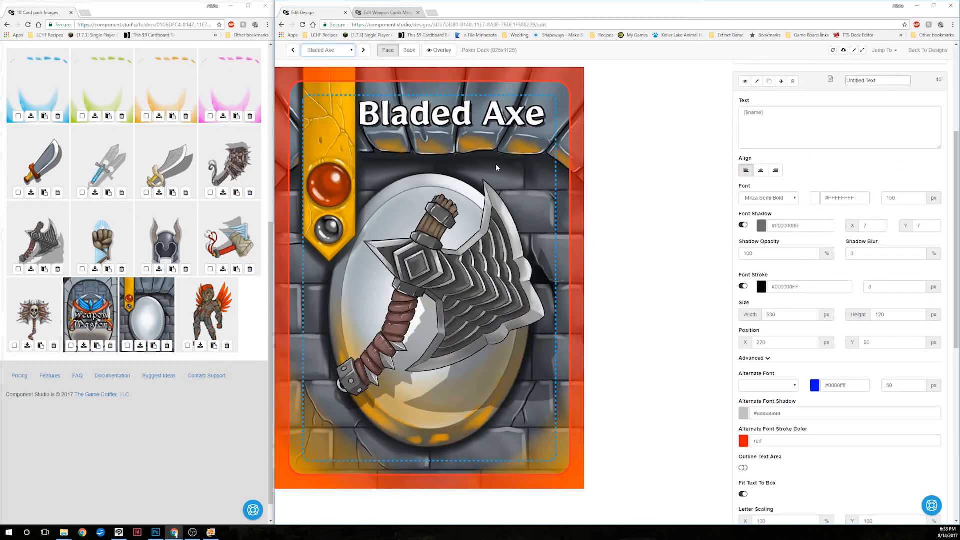
{"action": "left_click", "coordinate": [626, 177]}
- Collapse the untitled text step that holds the card name and rename it Name
{"action": "scroll", "coordinate": [686, 191], "scroll_direction": "down", "scroll_amount": 4}
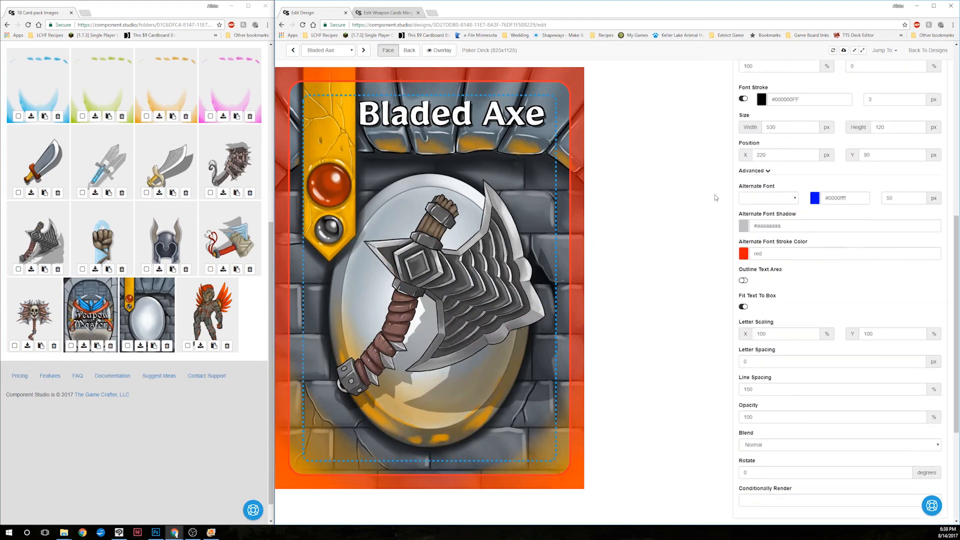
{"action": "scroll", "coordinate": [714, 198], "scroll_direction": "up", "scroll_amount": 7}
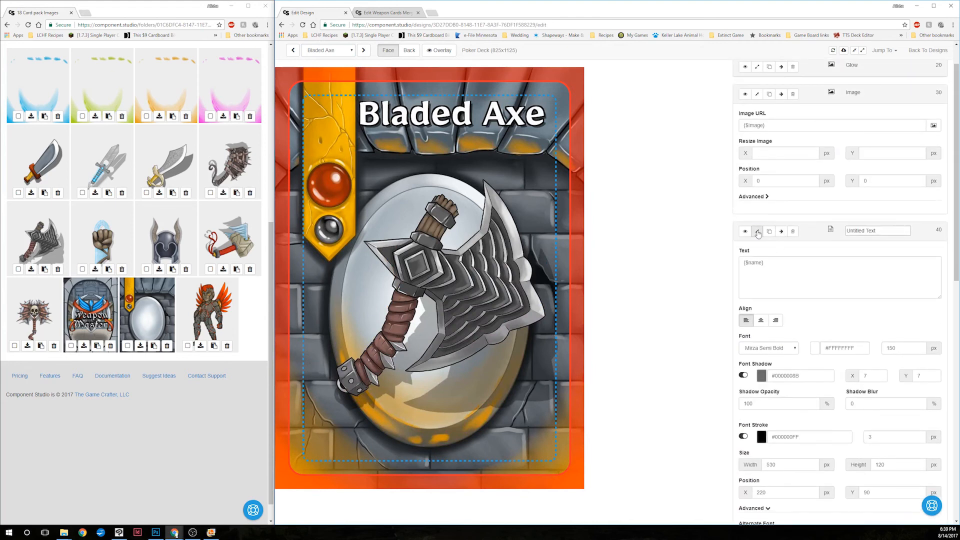
{"action": "left_click", "coordinate": [780, 232]}
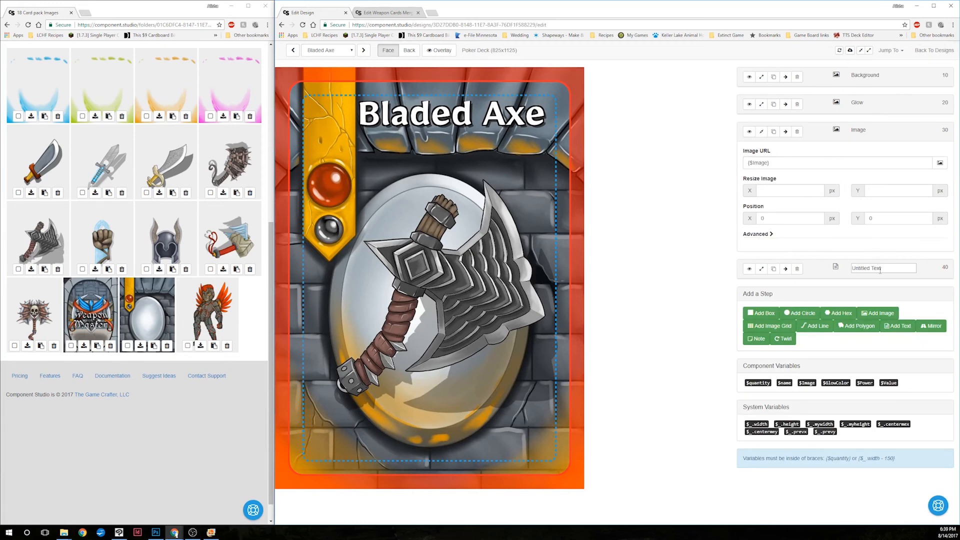
{"action": "left_click_drag", "start_coordinate": [880, 270], "coordinate": [830, 270]}
{"action": "type", "text": "Name"}
{"action": "key", "text": "Return"}
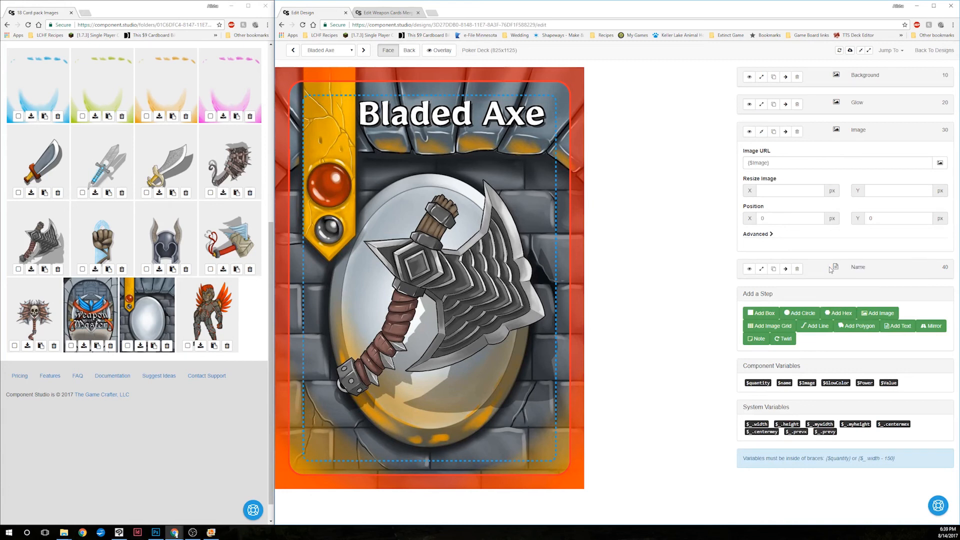
- Add a new text step named Power that shows {$Power} with centered alignment
{"action": "left_click", "coordinate": [899, 327]}
{"action": "left_click", "coordinate": [887, 296]}
{"action": "left_click_drag", "start_coordinate": [887, 296], "coordinate": [828, 297]}
{"action": "type", "text": "Power"}
{"action": "key", "text": "Return"}
{"action": "scroll", "coordinate": [898, 373], "scroll_direction": "down", "scroll_amount": 5}
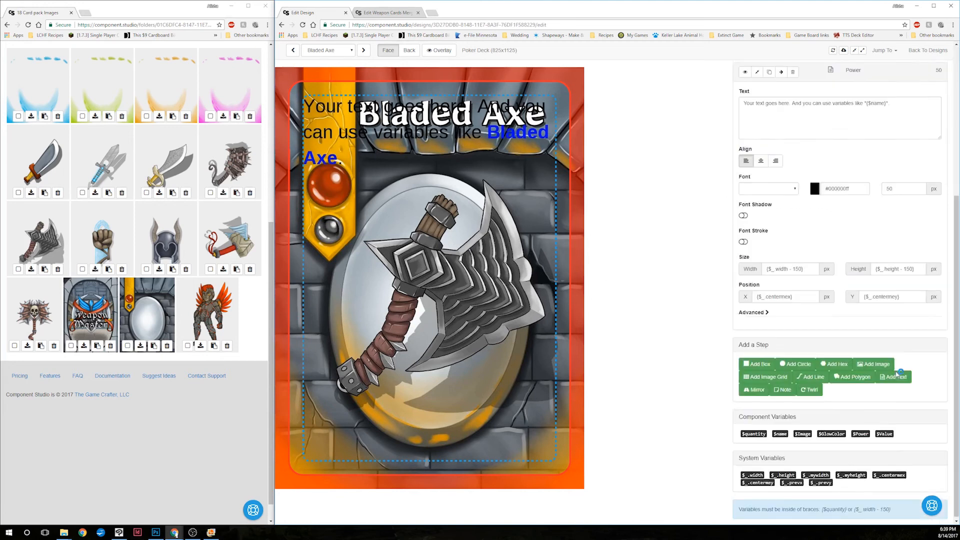
{"action": "scroll", "coordinate": [898, 374], "scroll_direction": "up", "scroll_amount": 3}
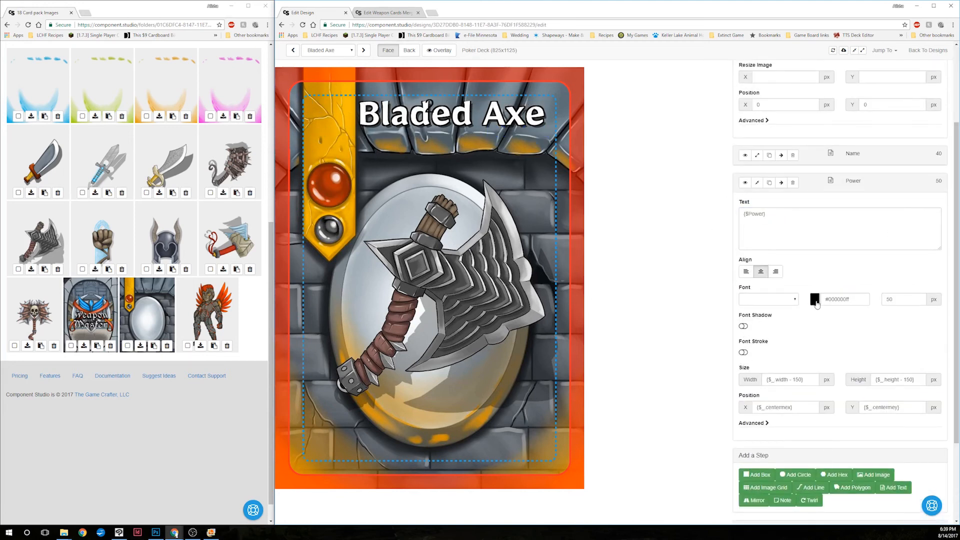
- Style the Power text in Mirza Semi Bold, color #FFFFFFFF, at 150 px
{"action": "left_click", "coordinate": [815, 301]}
{"action": "left_click", "coordinate": [815, 312]}
{"action": "left_click", "coordinate": [787, 300]}
{"action": "left_click", "coordinate": [772, 323]}
{"action": "left_click_drag", "start_coordinate": [899, 299], "coordinate": [868, 296]}
{"action": "left_click", "coordinate": [889, 330]}
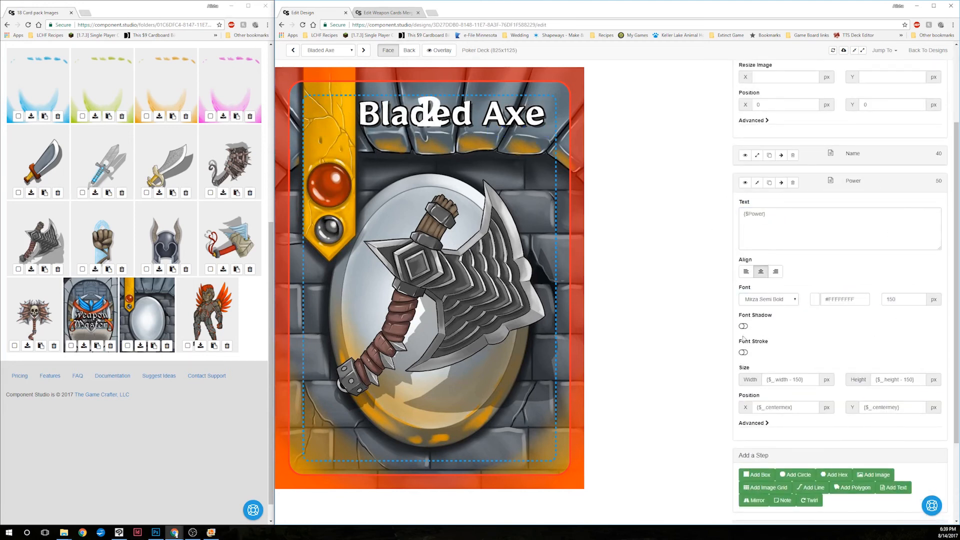
- Enable a black #000000FF font stroke for the Power text and set it to 3 px
{"action": "left_click", "coordinate": [743, 353]}
{"action": "left_click", "coordinate": [762, 354]}
{"action": "left_click_drag", "start_coordinate": [765, 409], "coordinate": [746, 430]}
{"action": "left_click_drag", "start_coordinate": [890, 354], "coordinate": [859, 353]}
{"action": "type", "text": "5"}
{"action": "left_click", "coordinate": [835, 328]}
{"action": "double_click", "coordinate": [897, 354]}
{"action": "type", "text": "3"}
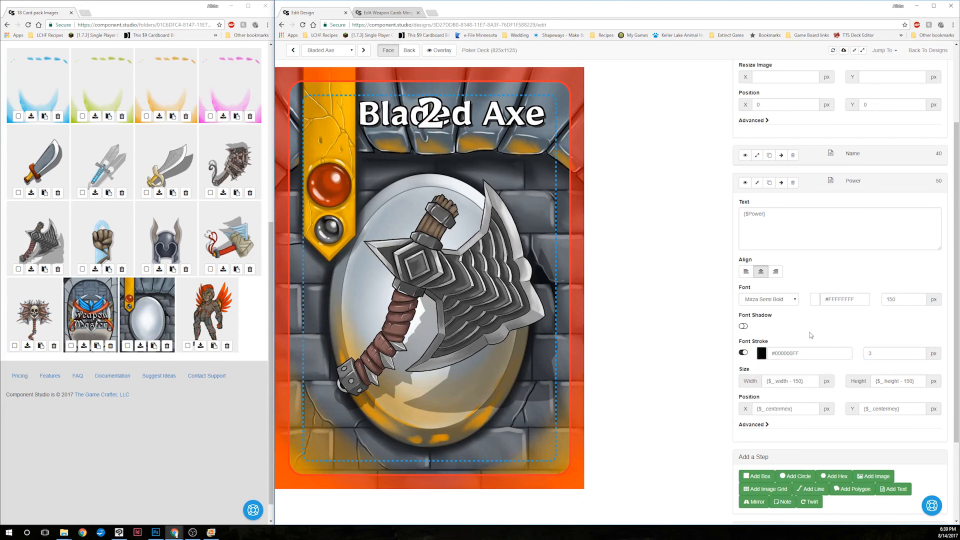
- Reveal the Power text's advanced settings and turn on its text area outline
{"action": "left_click", "coordinate": [754, 424]}
{"action": "scroll", "coordinate": [750, 400], "scroll_direction": "down", "scroll_amount": 3}
{"action": "left_click", "coordinate": [743, 383]}
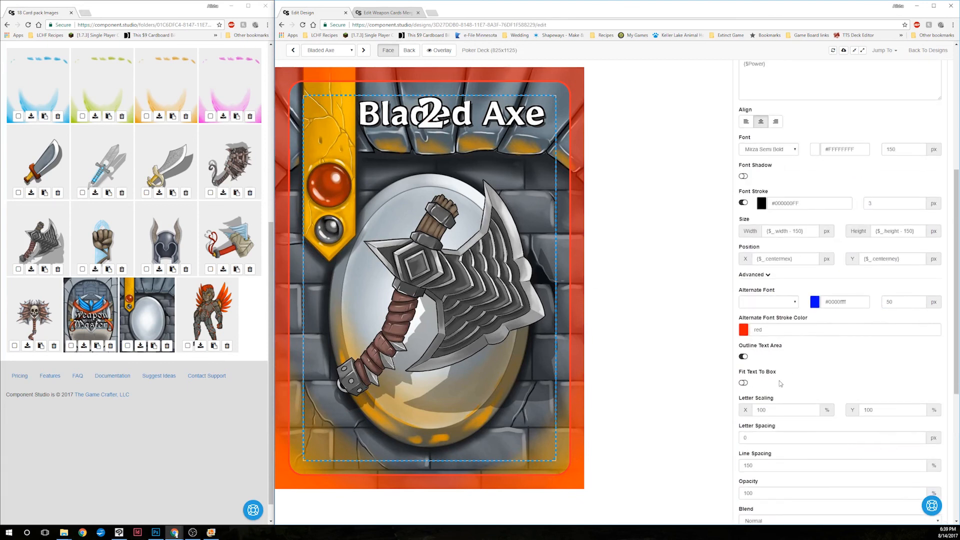
- Check the Name step's settings and set the Power text box to 120 px wide and 120 px high
{"action": "scroll", "coordinate": [779, 350], "scroll_direction": "up", "scroll_amount": 1}
{"action": "left_click_drag", "start_coordinate": [807, 269], "coordinate": [735, 274]}
{"action": "scroll", "coordinate": [708, 290], "scroll_direction": "up", "scroll_amount": 5}
{"action": "scroll", "coordinate": [786, 382], "scroll_direction": "down", "scroll_amount": 8}
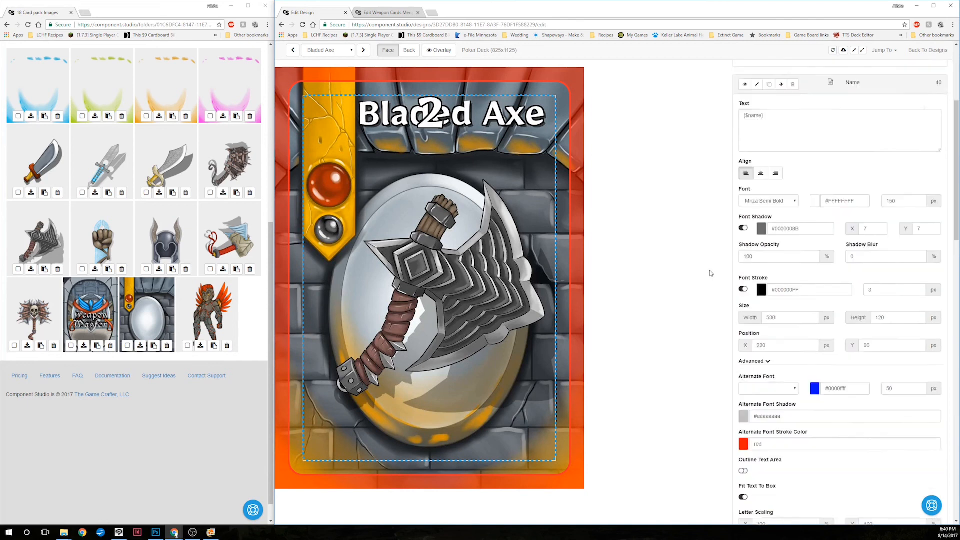
{"action": "scroll", "coordinate": [786, 382], "scroll_direction": "down", "scroll_amount": 5}
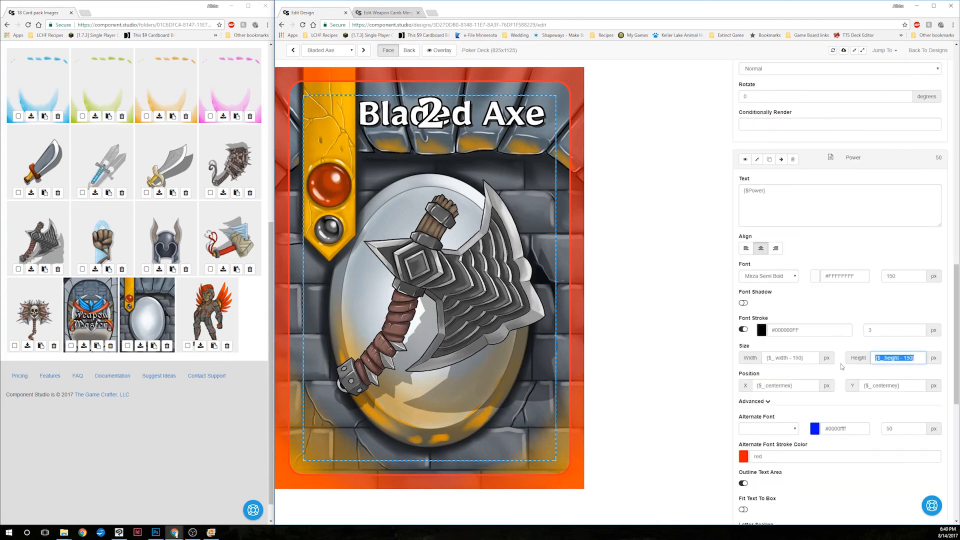
{"action": "left_click", "coordinate": [754, 359]}
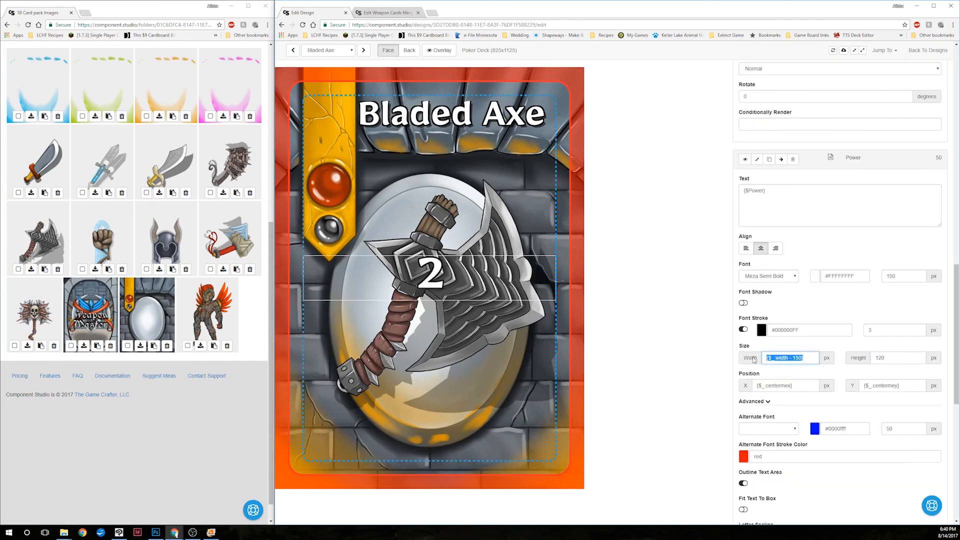
{"action": "type", "text": "120"}
{"action": "left_click", "coordinate": [657, 334]}
- Position the Power text over the red gem, adjusting it to X 85 and Y 265 px
{"action": "left_click_drag", "start_coordinate": [796, 385], "coordinate": [739, 383]}
{"action": "type", "text": "100"}
{"action": "left_click_drag", "start_coordinate": [902, 385], "coordinate": [739, 380]}
{"action": "type", "text": "250"}
{"action": "type", "text": "90"}
{"action": "left_click", "coordinate": [683, 370]}
{"action": "type", "text": "85"}
{"action": "left_click_drag", "start_coordinate": [875, 386], "coordinate": [825, 382]}
{"action": "type", "text": "265"}
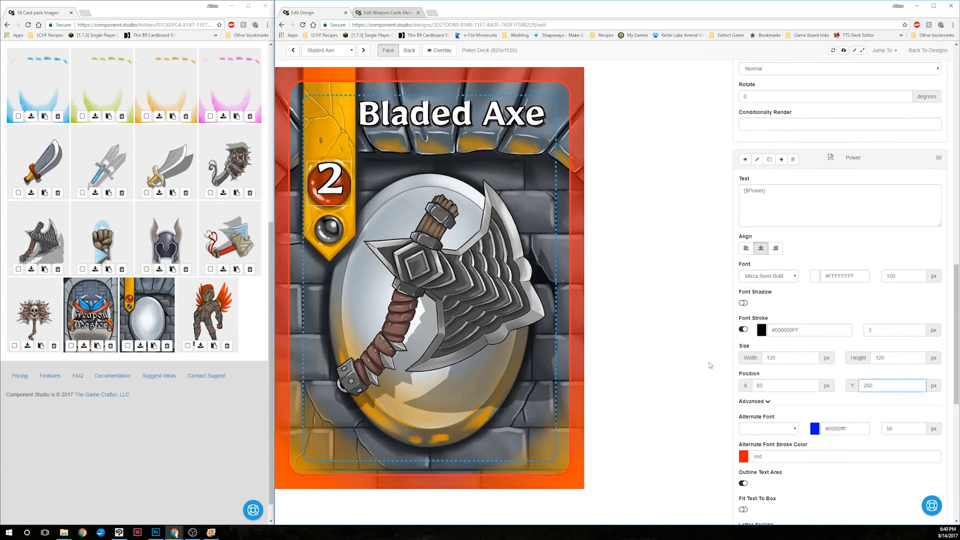
- Turn off the text area outline for the Power text
{"action": "left_click", "coordinate": [711, 366]}
{"action": "scroll", "coordinate": [776, 417], "scroll_direction": "down", "scroll_amount": 2}
{"action": "left_click", "coordinate": [743, 407]}
- Preview the power number on the Cyber Dagger and Lotus cards
{"action": "left_click", "coordinate": [345, 50]}
{"action": "left_click", "coordinate": [328, 68]}
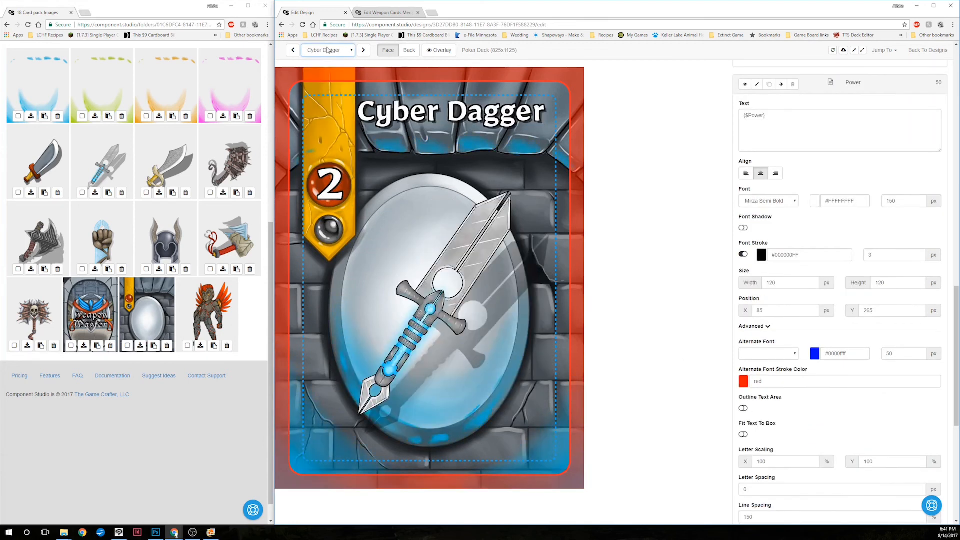
{"action": "left_click", "coordinate": [327, 50]}
{"action": "left_click", "coordinate": [315, 122]}
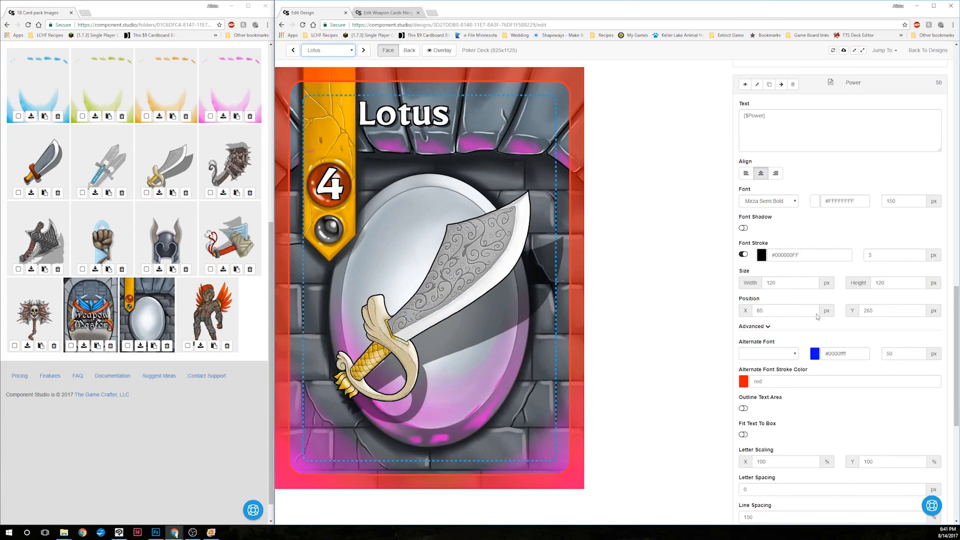
- Try an X position of 80 px for the Power text, check it on Bladed Axe, and set X to 83 px
{"action": "left_click", "coordinate": [764, 310]}
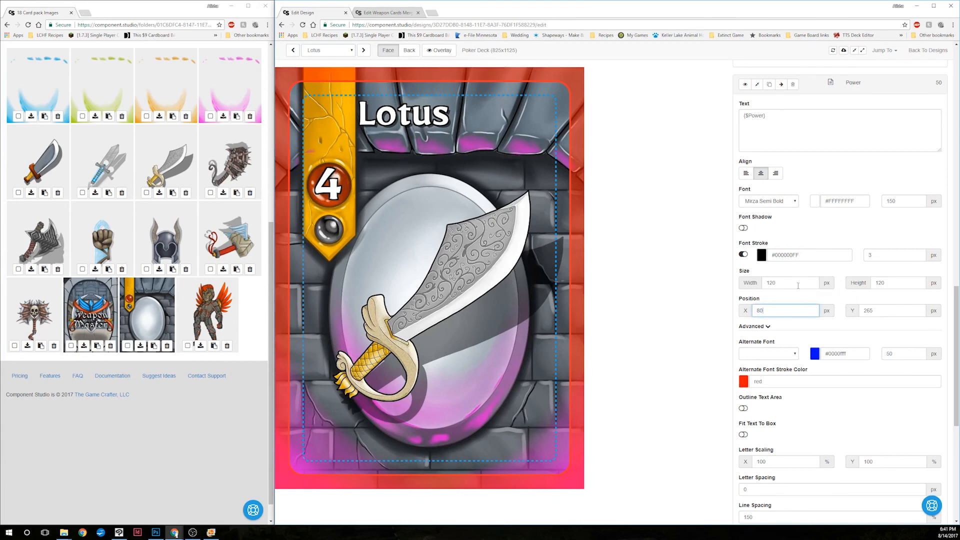
{"action": "left_click", "coordinate": [328, 50]}
{"action": "left_click", "coordinate": [317, 62]}
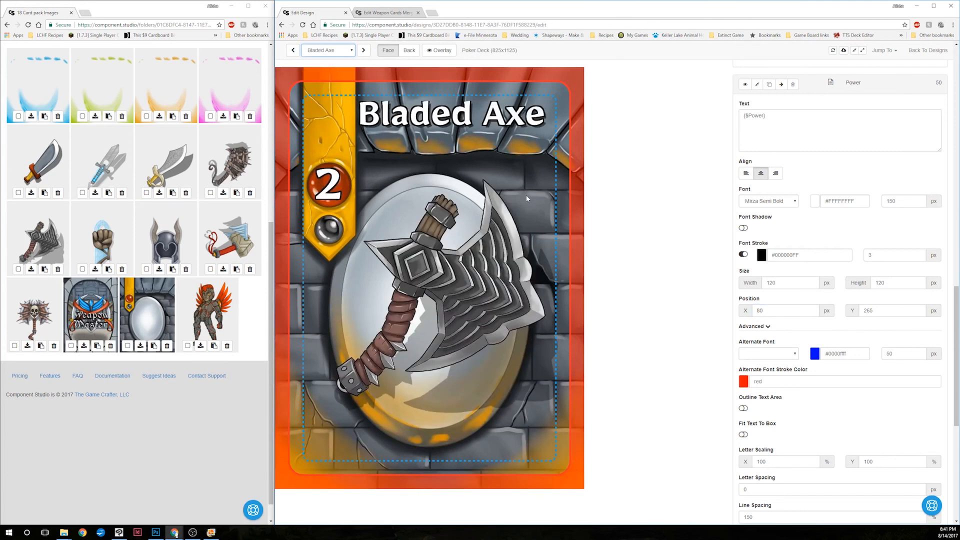
{"action": "left_click", "coordinate": [764, 312]}
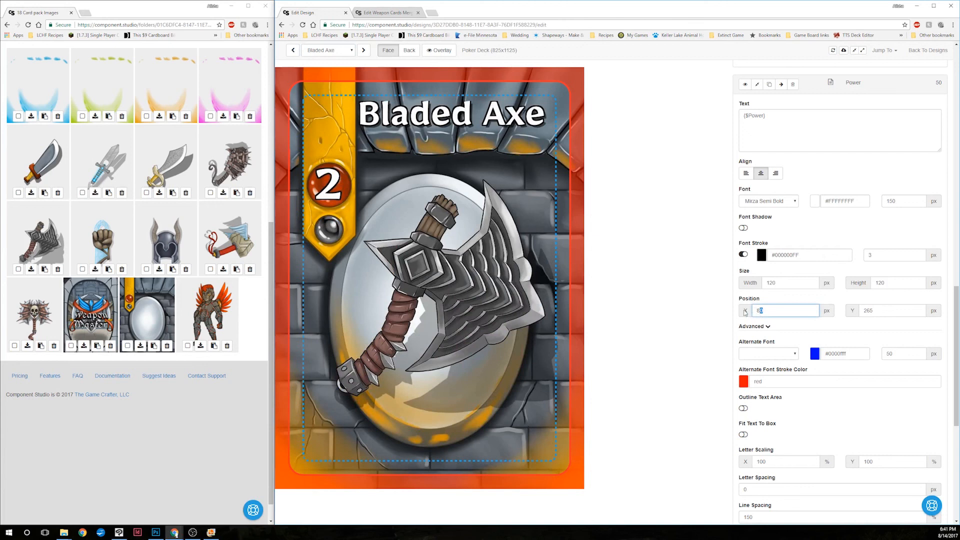
{"action": "type", "text": "3"}
{"action": "left_click", "coordinate": [695, 320]}
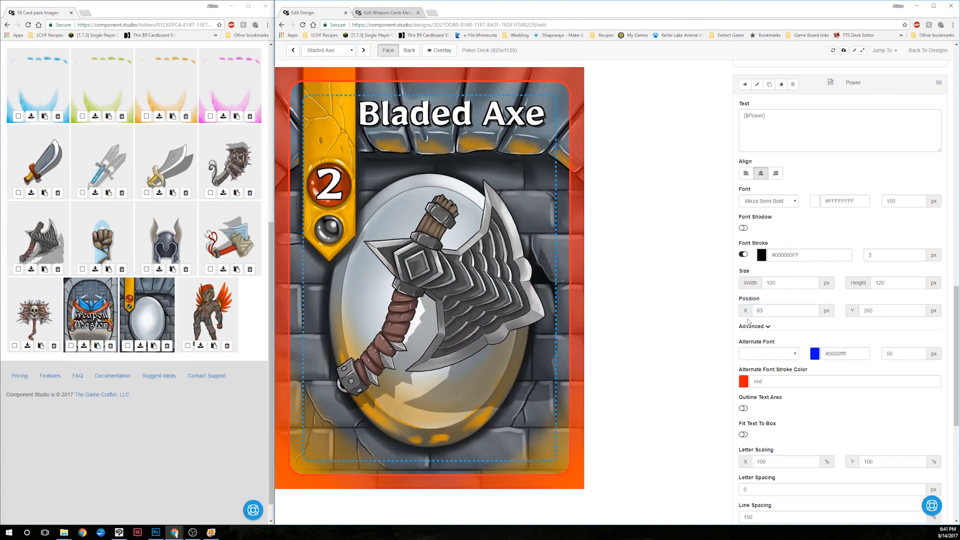
- Collapse the settings of the Power and Name text steps
{"action": "scroll", "coordinate": [724, 197], "scroll_direction": "up", "scroll_amount": 4}
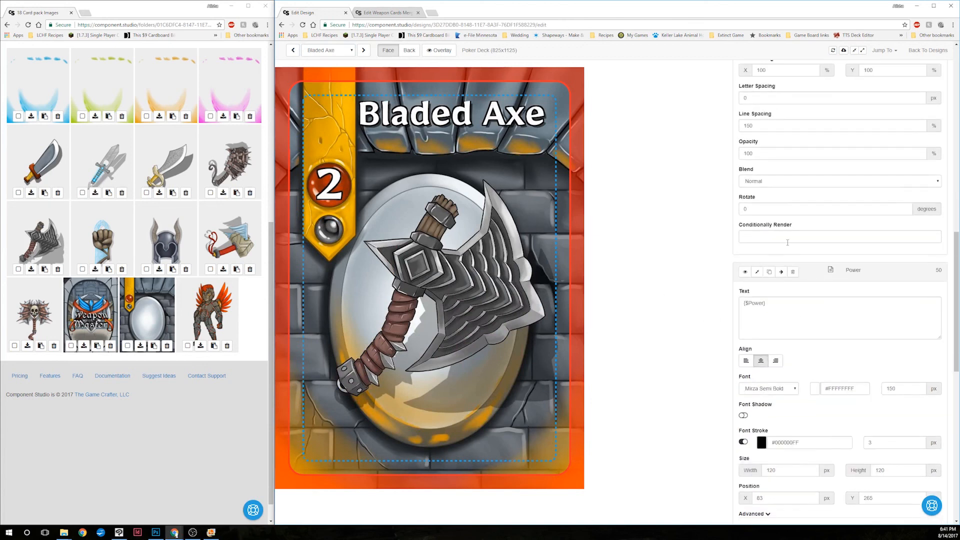
{"action": "left_click", "coordinate": [758, 273]}
{"action": "scroll", "coordinate": [760, 275], "scroll_direction": "up", "scroll_amount": 8}
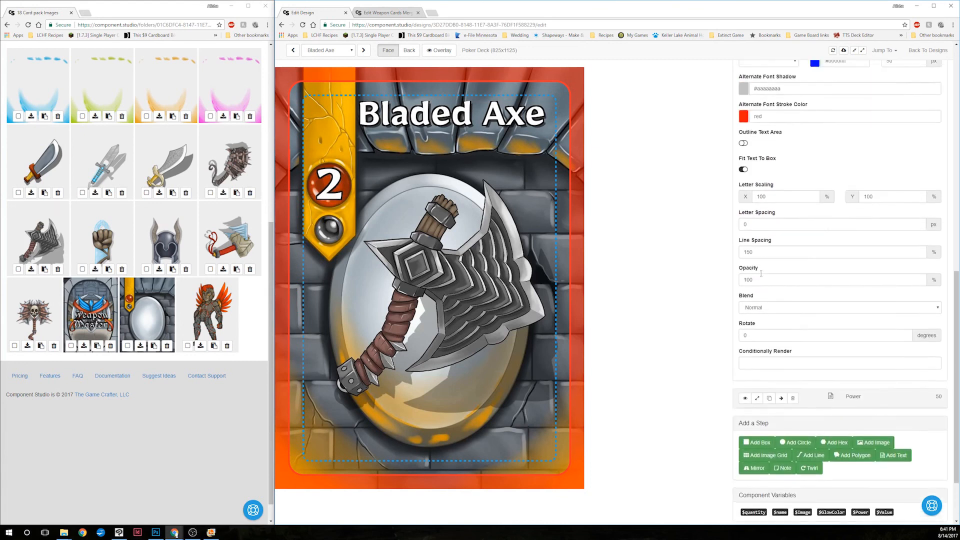
{"action": "scroll", "coordinate": [762, 268], "scroll_direction": "up", "scroll_amount": 3}
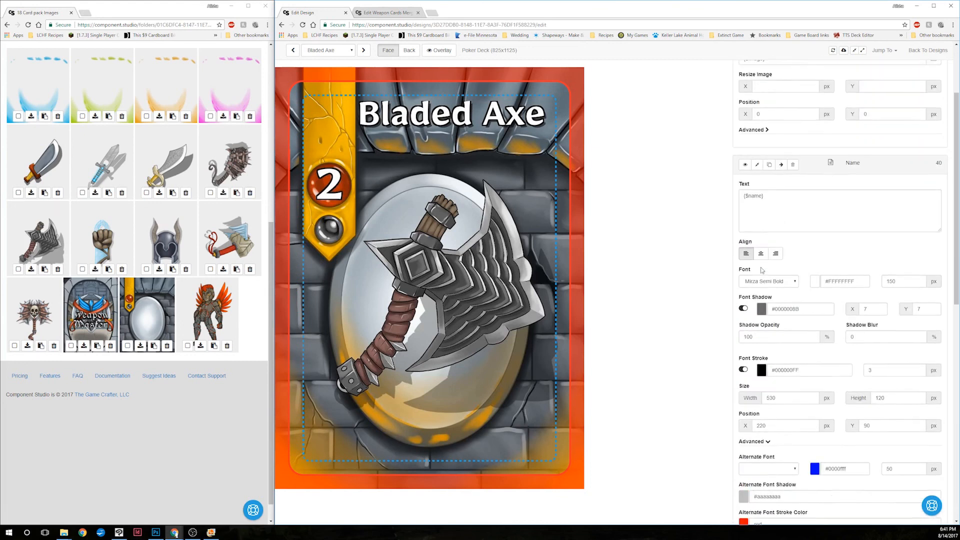
{"action": "left_click", "coordinate": [757, 202]}
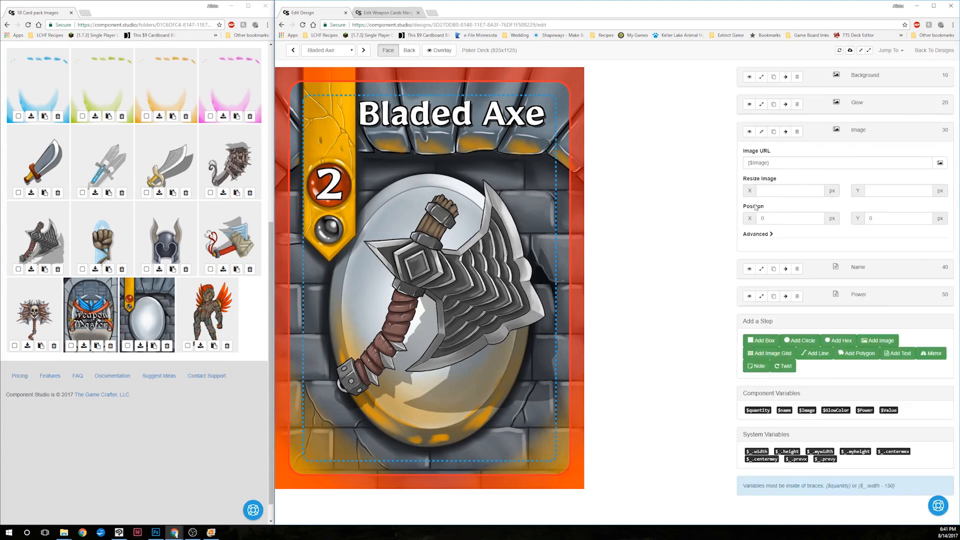
- Duplicate the Power text step and rename the copy Value
{"action": "left_click", "coordinate": [773, 295]}
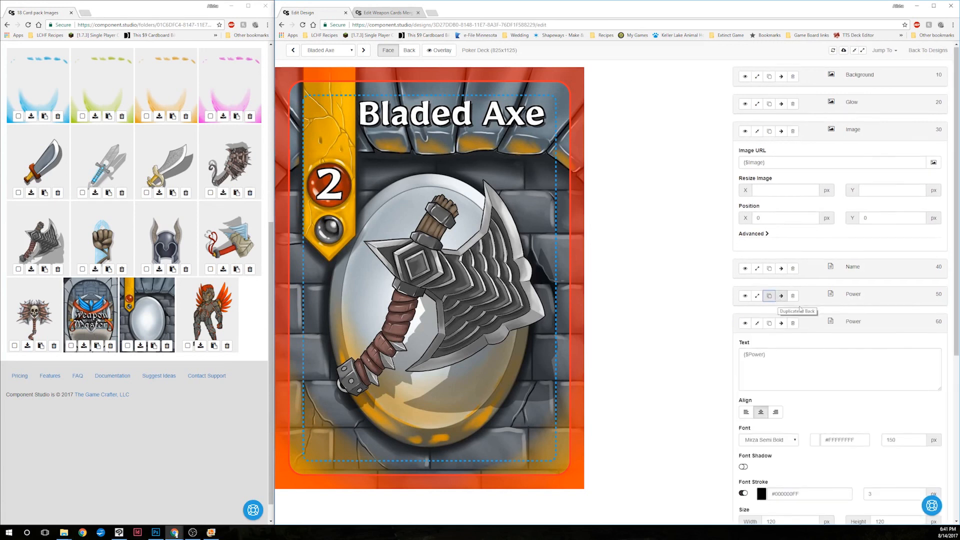
{"action": "scroll", "coordinate": [800, 308], "scroll_direction": "down", "scroll_amount": 2}
{"action": "left_click", "coordinate": [860, 209]}
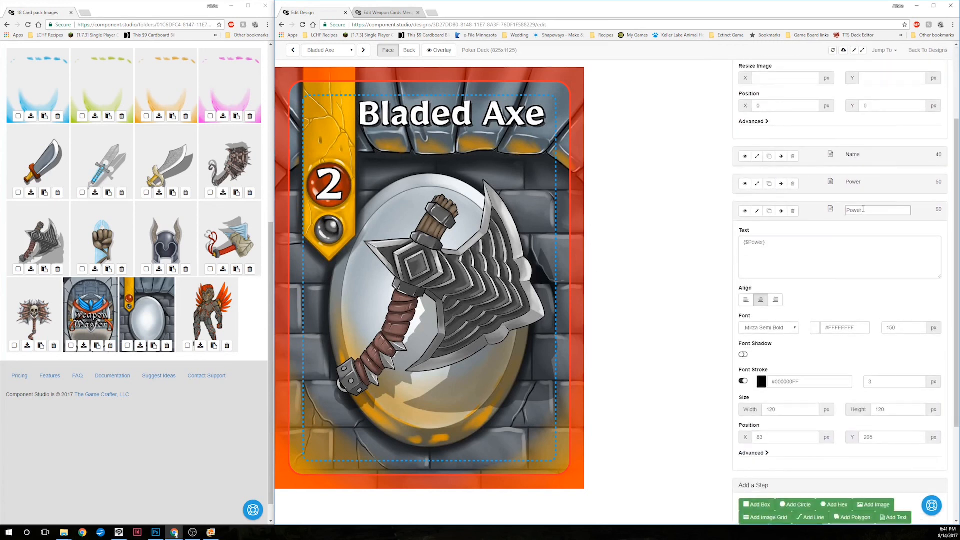
{"action": "double_click", "coordinate": [859, 210]}
{"action": "type", "text": "Value"}
- Set the Value step's text to the {$Value} variable and show its advanced settings
{"action": "left_click", "coordinate": [797, 259]}
{"action": "scroll", "coordinate": [865, 399], "scroll_direction": "down", "scroll_amount": 2}
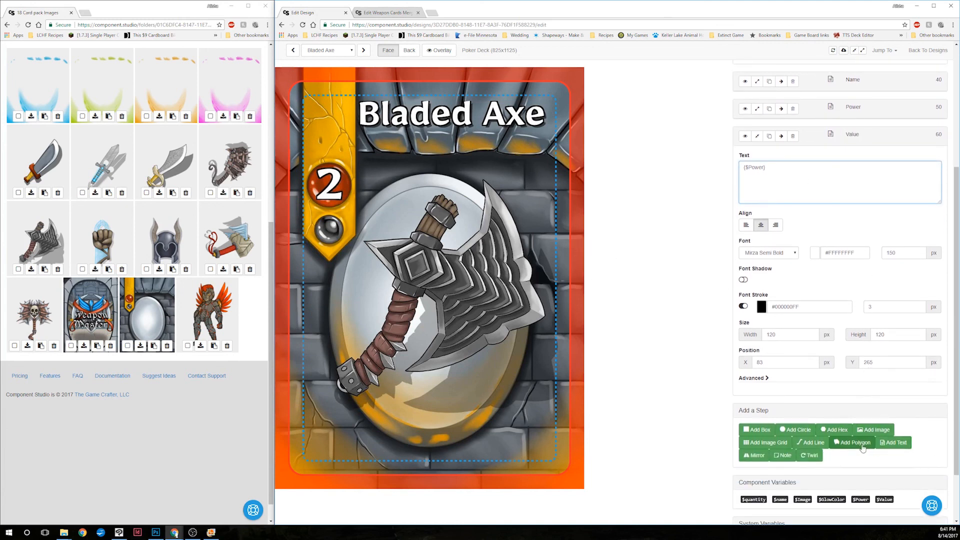
{"action": "left_click_drag", "start_coordinate": [775, 169], "coordinate": [704, 186]}
{"action": "type", "text": "{$Value}"}
{"action": "left_click", "coordinate": [763, 245]}
{"action": "left_click", "coordinate": [767, 378]}
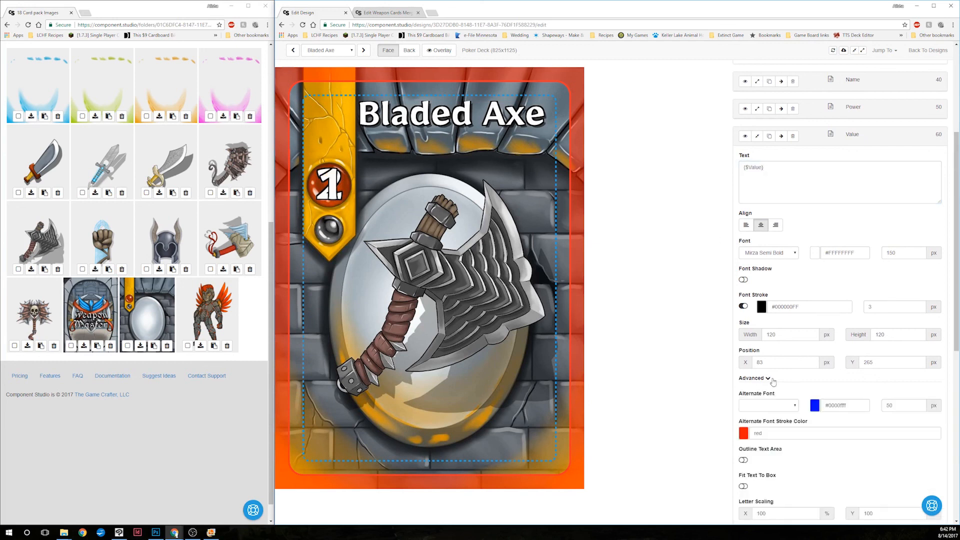
- Try a 75 px font size for the Value text at position X 75 px and Y 365 px
{"action": "left_click_drag", "start_coordinate": [900, 253], "coordinate": [845, 253]}
{"action": "type", "text": "75"}
{"action": "double_click", "coordinate": [759, 362]}
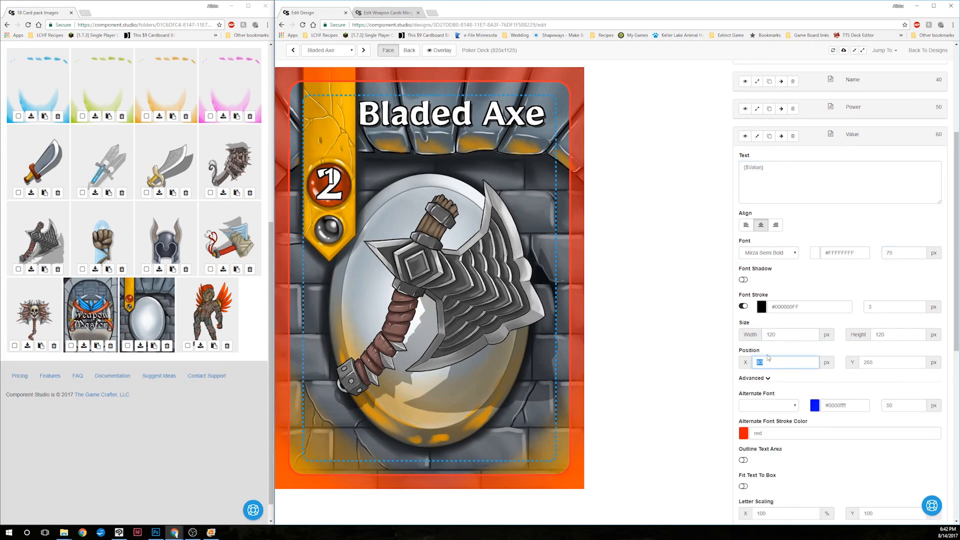
{"action": "type", "text": "80"}
{"action": "double_click", "coordinate": [759, 362]}
{"action": "type", "text": "75"}
{"action": "mouse_move", "coordinate": [875, 362]}
{"action": "left_mouse_down"}
{"action": "mouse_move", "coordinate": [834, 363]}
{"action": "mouse_move", "coordinate": [882, 362]}
{"action": "left_mouse_up"}
{"action": "type", "text": "365"}
- Try lower Y positions of 400 px and 410 px for the Value text
{"action": "left_click", "coordinate": [872, 380]}
{"action": "type", "text": "4"}
{"action": "left_click", "coordinate": [870, 378]}
{"action": "type", "text": "00"}
{"action": "left_click", "coordinate": [870, 349]}
{"action": "type", "text": "10"}
- Set the Value text's font size to 85 px and its position to X 80 px and Y 400 px
{"action": "left_click_drag", "start_coordinate": [765, 362], "coordinate": [753, 361]}
{"action": "type", "text": "80"}
{"action": "left_click_drag", "start_coordinate": [893, 253], "coordinate": [883, 252]}
{"action": "type", "text": "85"}
{"action": "left_click", "coordinate": [696, 312]}
{"action": "left_click_drag", "start_coordinate": [874, 363], "coordinate": [869, 364]}
{"action": "type", "text": "00"}
{"action": "left_click", "coordinate": [710, 381]}
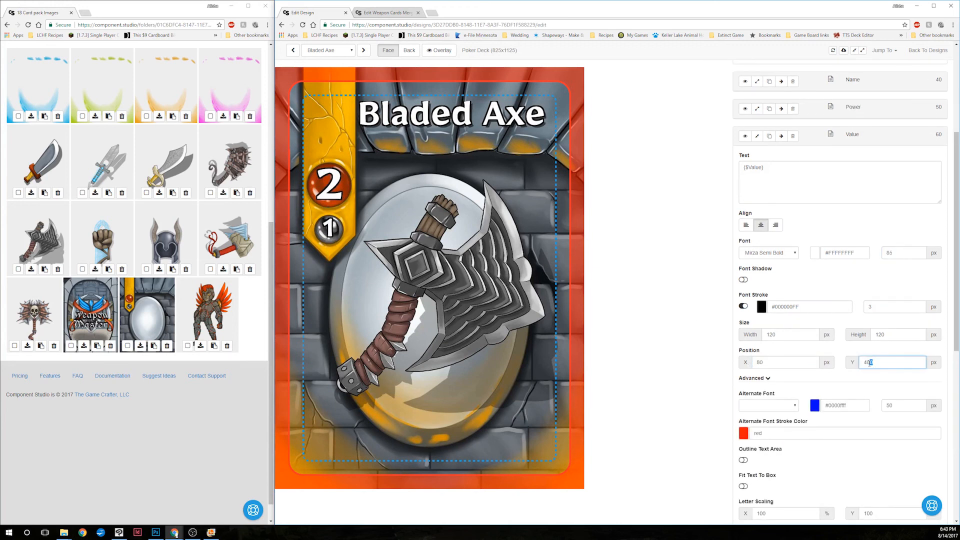
- Preview the name, power and value on the successive weapon cards from Cyber Dagger through Rusted Axe
{"action": "left_click", "coordinate": [363, 50]}
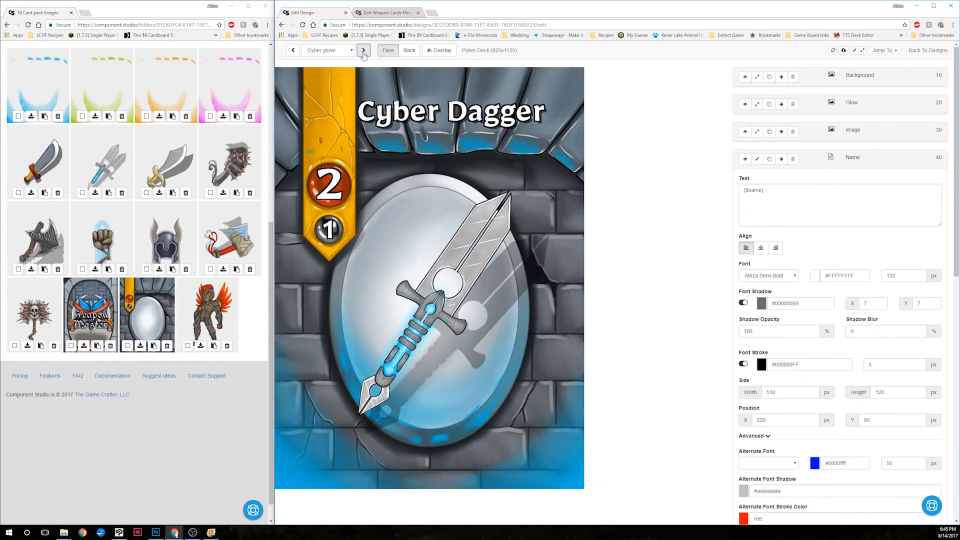
{"action": "left_click", "coordinate": [363, 50]}
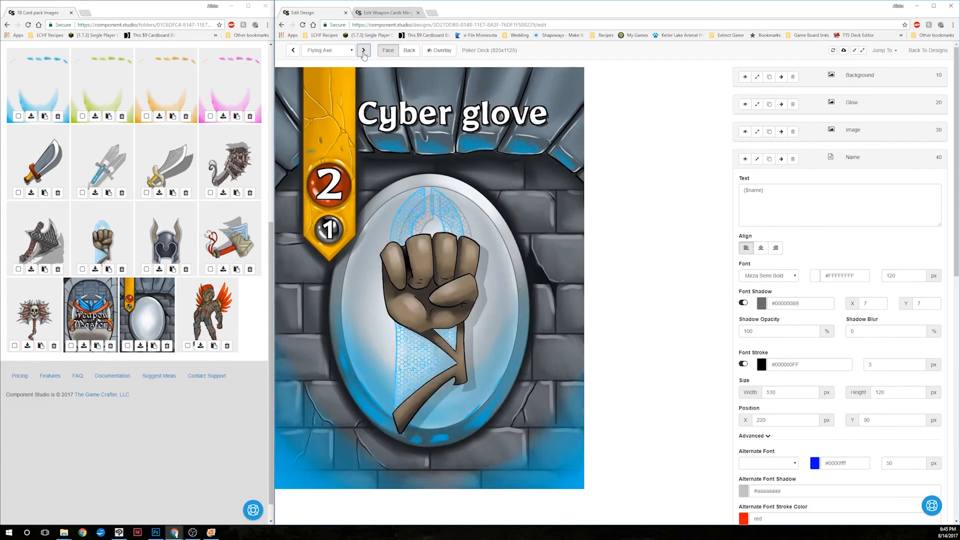
{"action": "left_click", "coordinate": [364, 50]}
{"action": "left_click", "coordinate": [363, 50]}
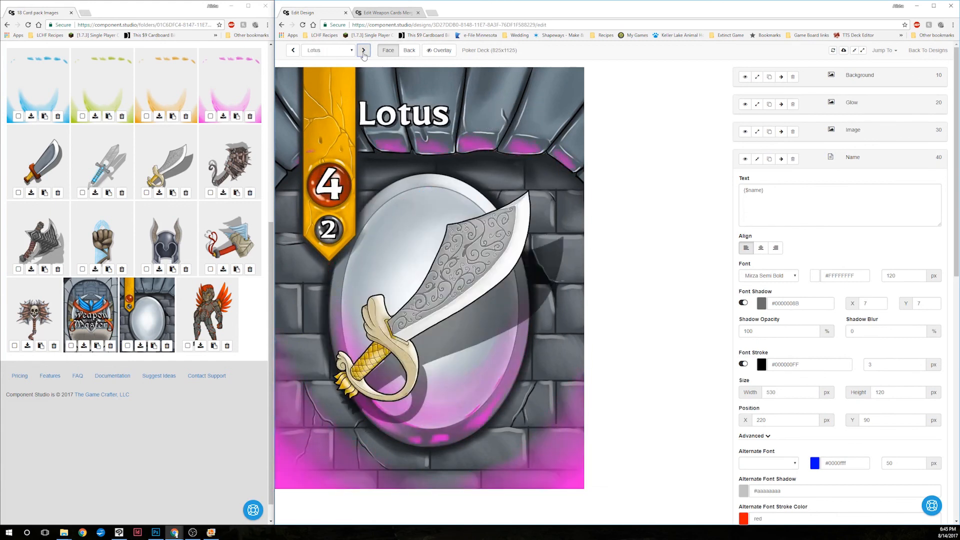
{"action": "left_click", "coordinate": [363, 50]}
{"action": "left_click", "coordinate": [364, 50]}
{"action": "left_click", "coordinate": [364, 50]}
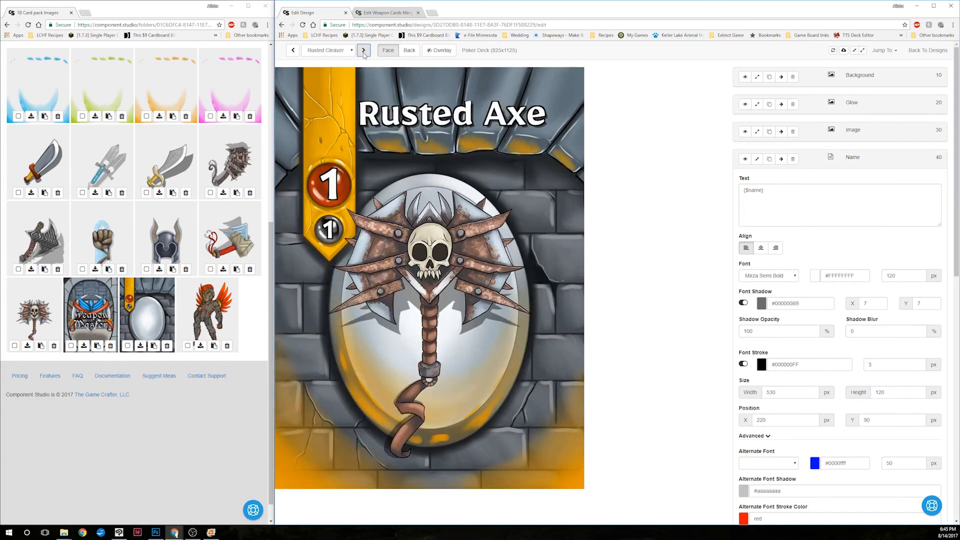
{"action": "left_click", "coordinate": [364, 50]}
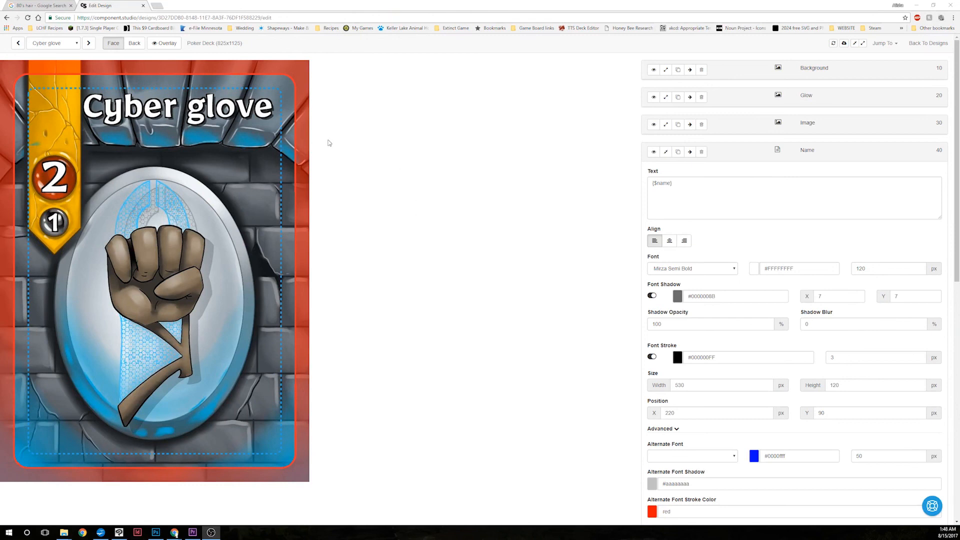
- Add an image step to the back of the card
{"action": "left_click", "coordinate": [135, 44]}
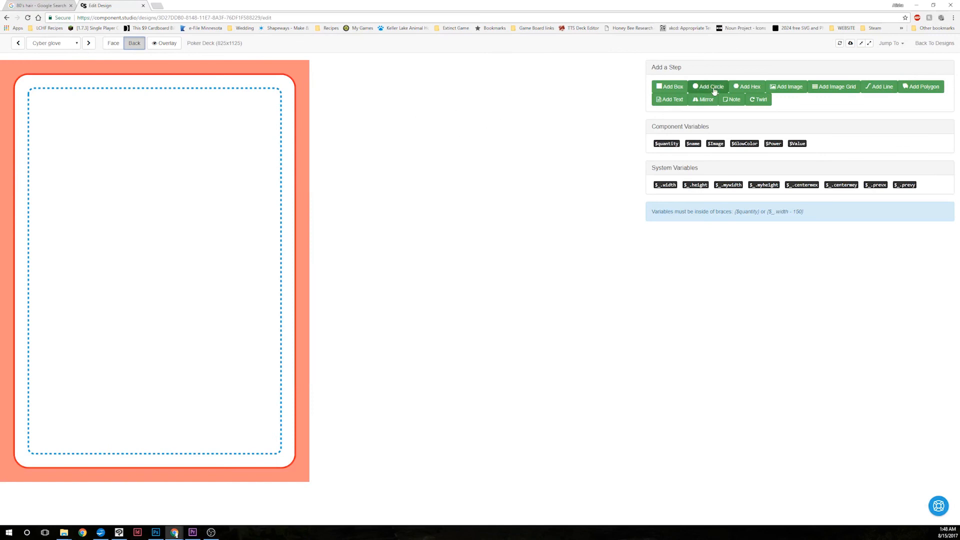
{"action": "left_click", "coordinate": [790, 87]}
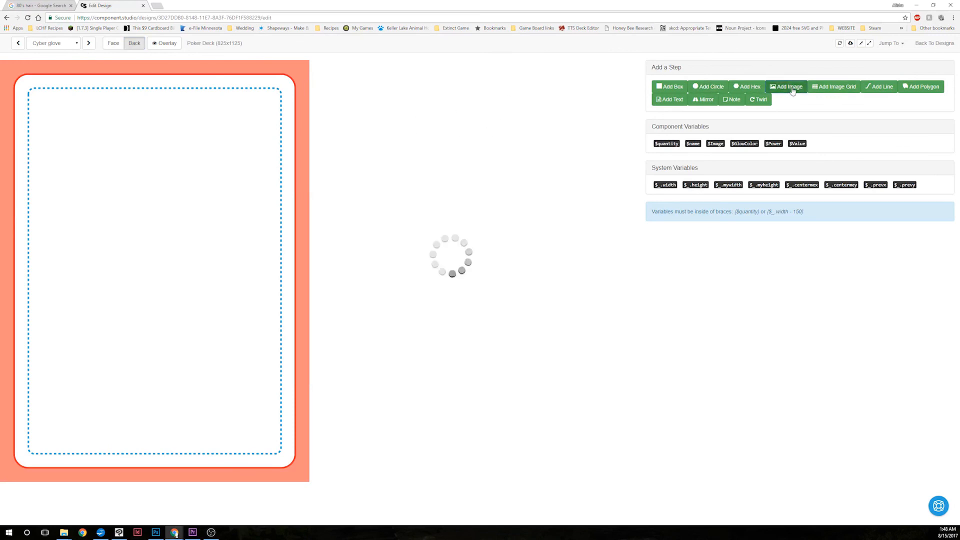
{"action": "left_click", "coordinate": [666, 101]}
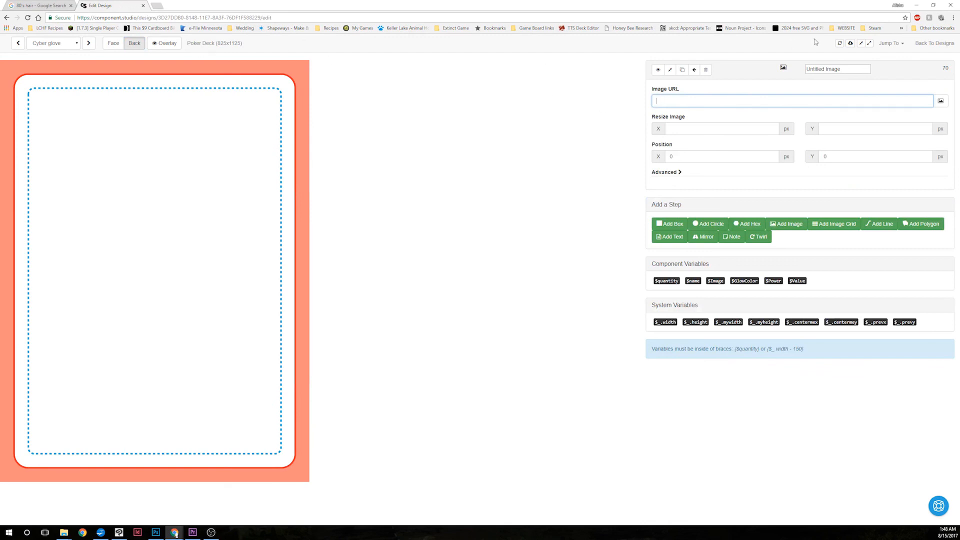
- Use the Back-border.png URL from the 18 Card pack Images folder for the card back's image, and hide the overlay guides
{"action": "left_click", "coordinate": [191, 5]}
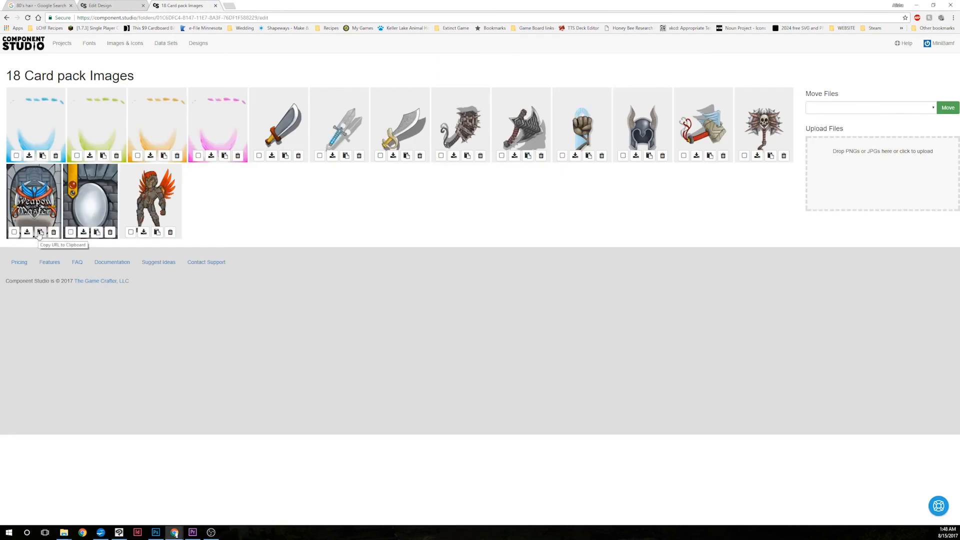
{"action": "left_click", "coordinate": [99, 4]}
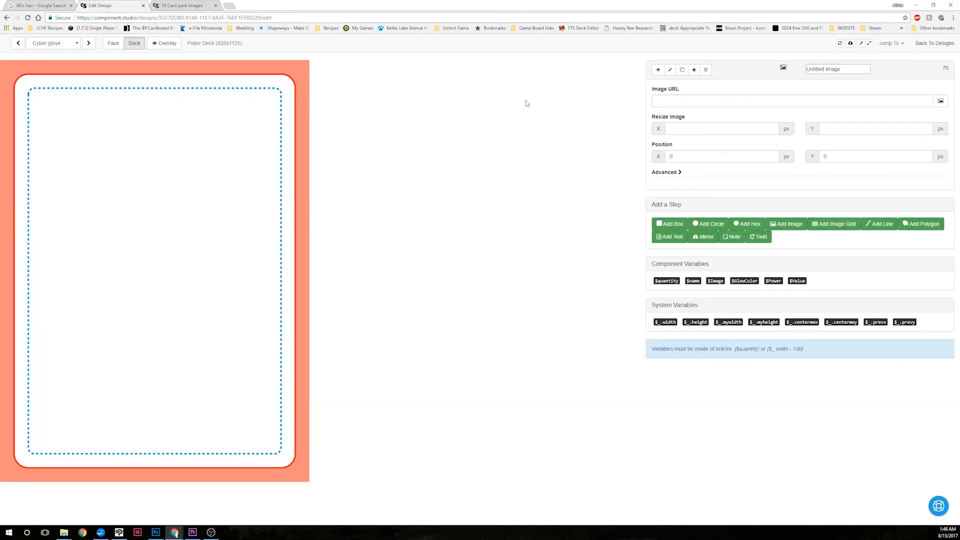
{"action": "left_click", "coordinate": [676, 103]}
{"action": "type", "text": "https://s3.amazonaws.com/files.component.studio/15050A7A-8147-11E7-8A3F-76DF1F588229/Back-border.png"}
{"action": "left_click", "coordinate": [550, 111]}
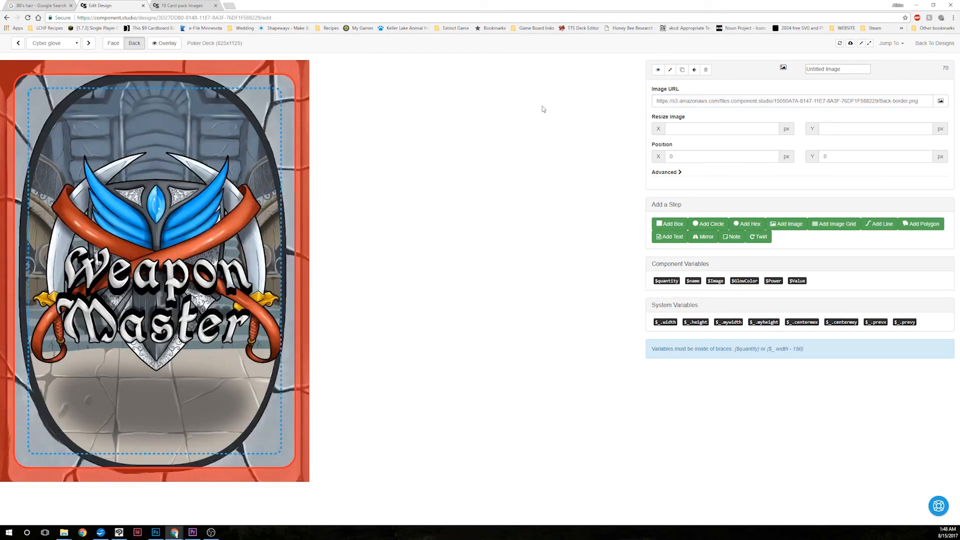
{"action": "left_click", "coordinate": [165, 43]}
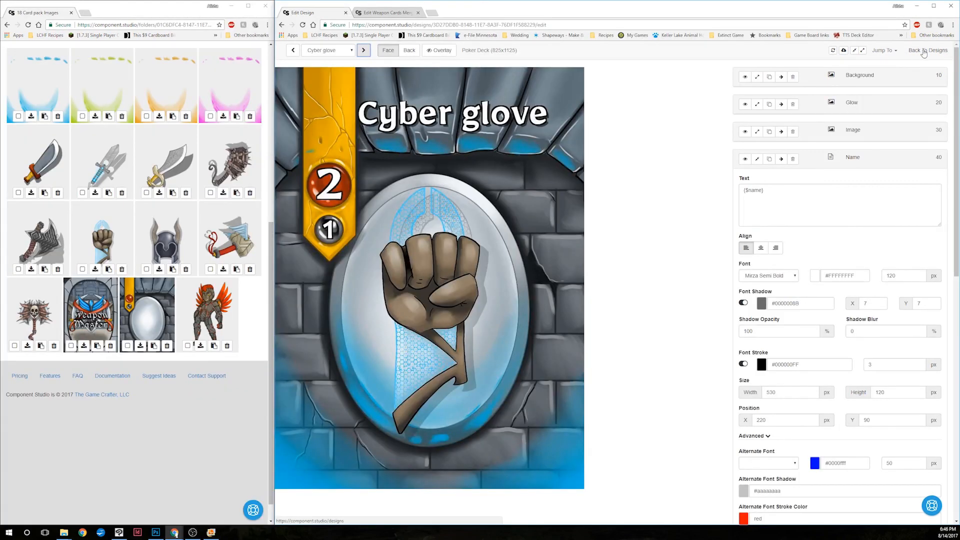
- Examine the export options of the 18 card pack design in the designs list and open the site's home page
{"action": "left_click", "coordinate": [924, 52]}
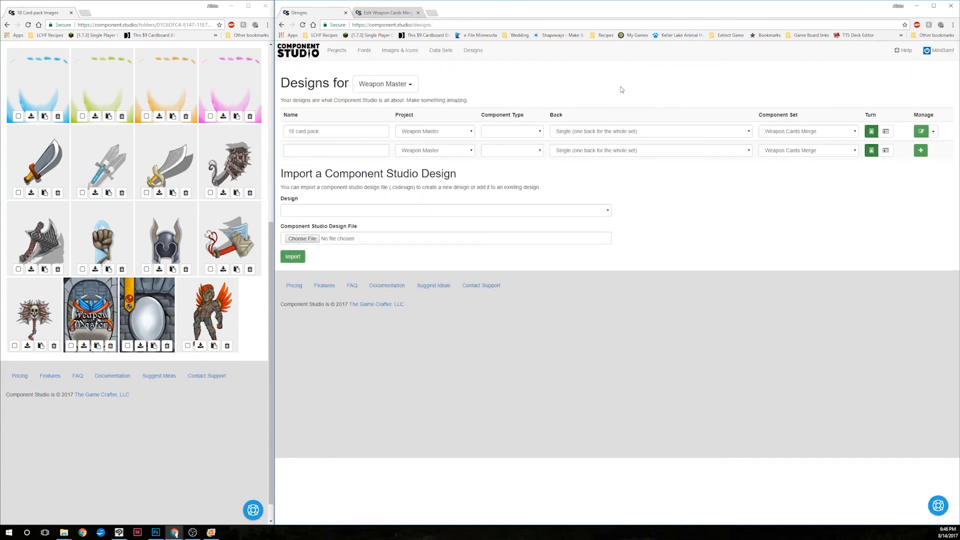
{"action": "left_click", "coordinate": [939, 131]}
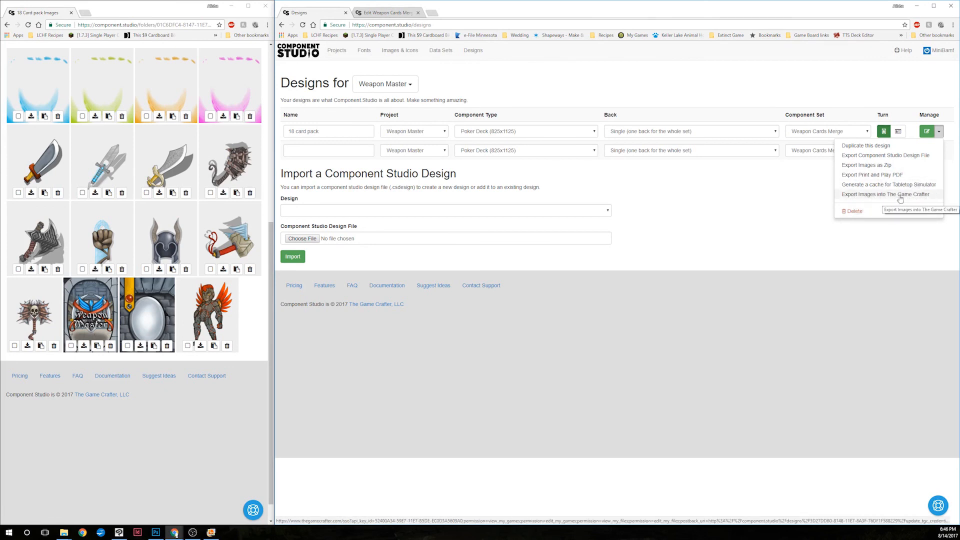
{"action": "left_click", "coordinate": [788, 200]}
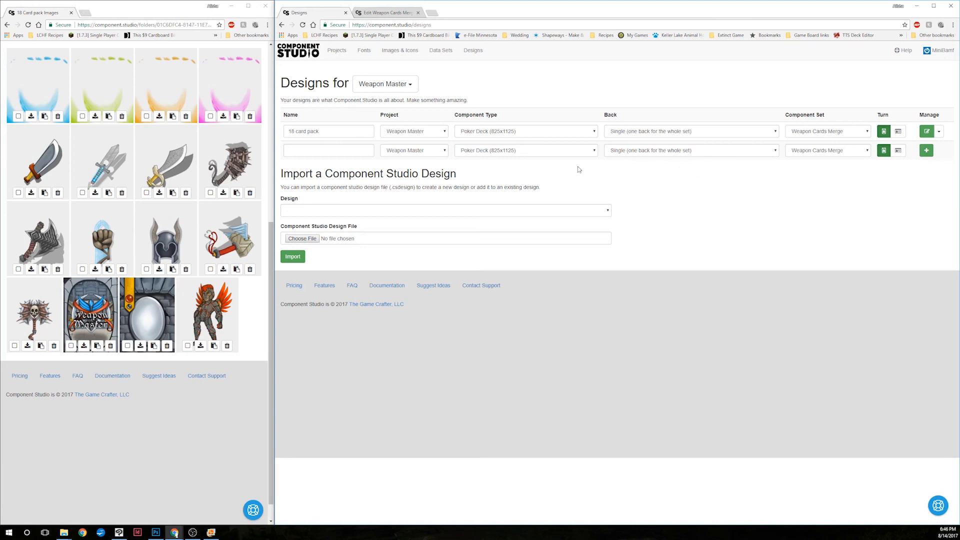
{"action": "left_click", "coordinate": [298, 58]}
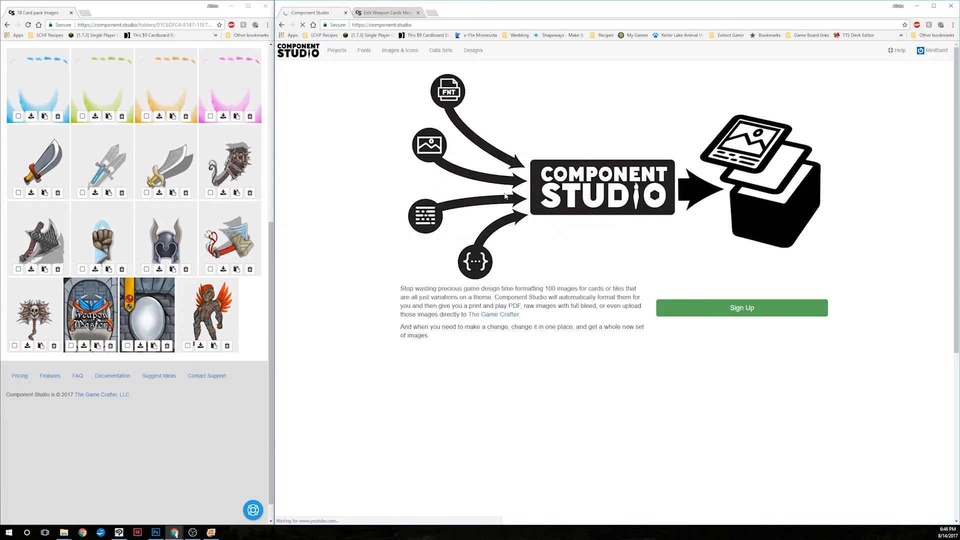